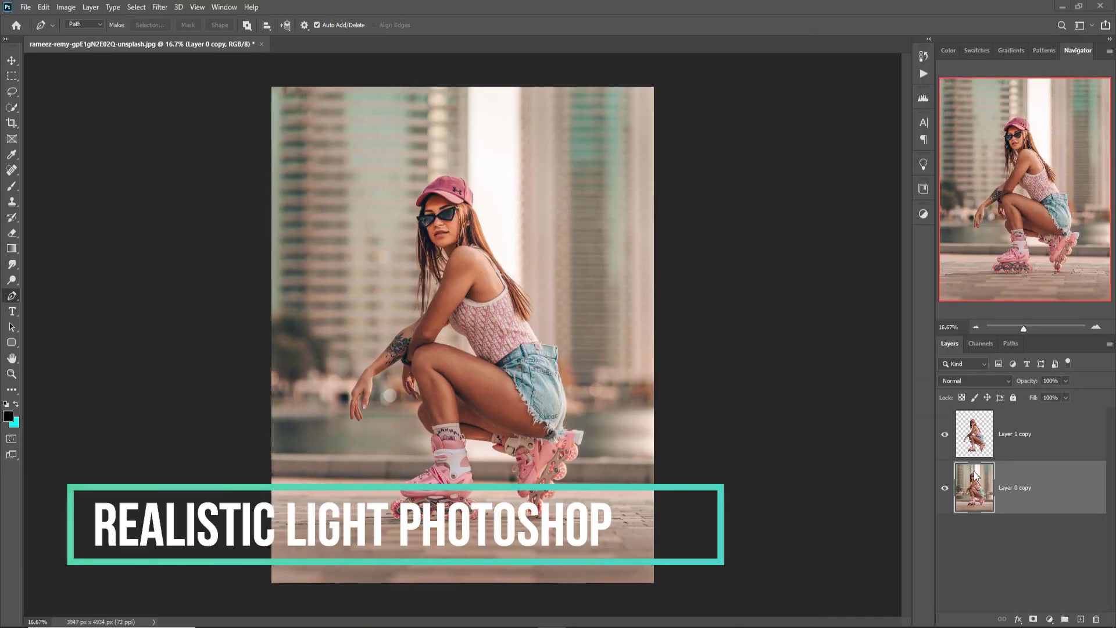
Hide, then re-show Layer 0 copy to check the skater cut-out against transparency
click(945, 488)
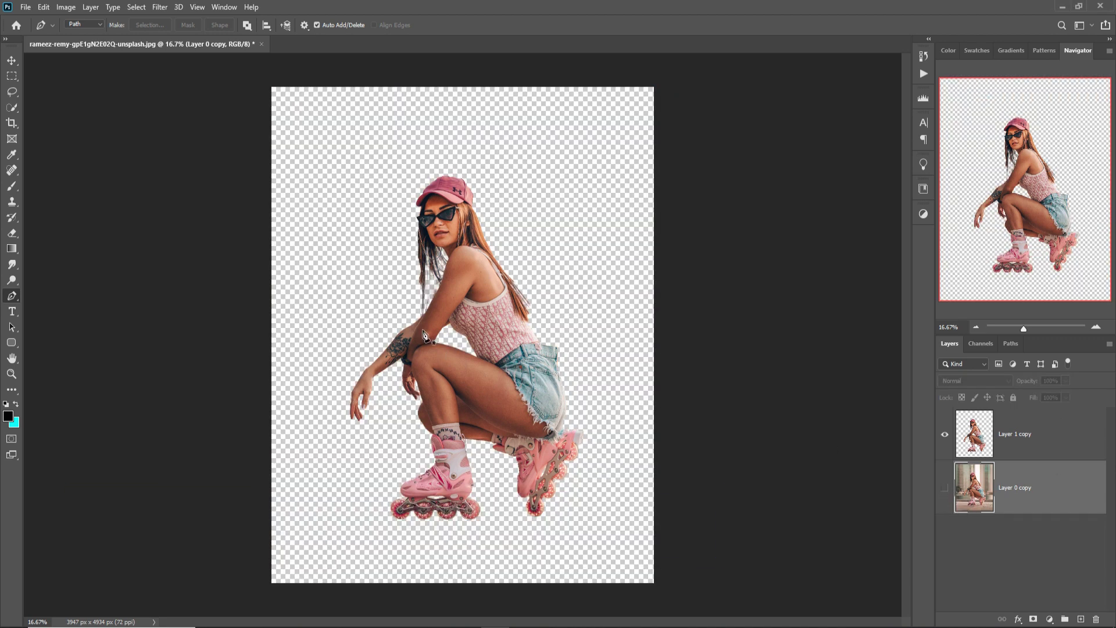
click(944, 489)
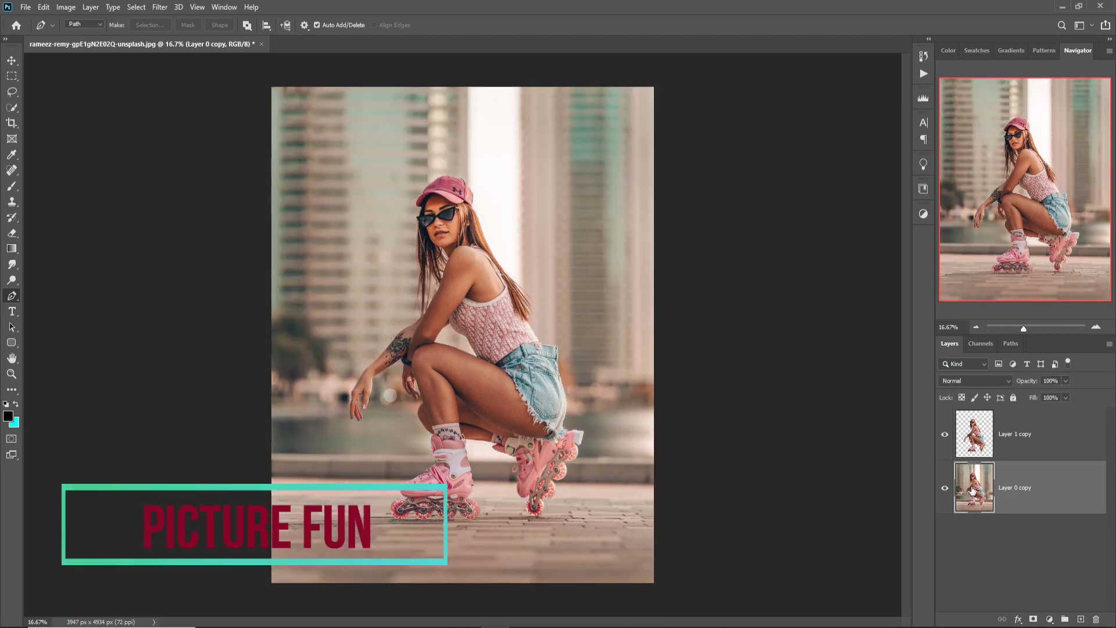
Duplicate the background photo layer
right_click(1051, 489)
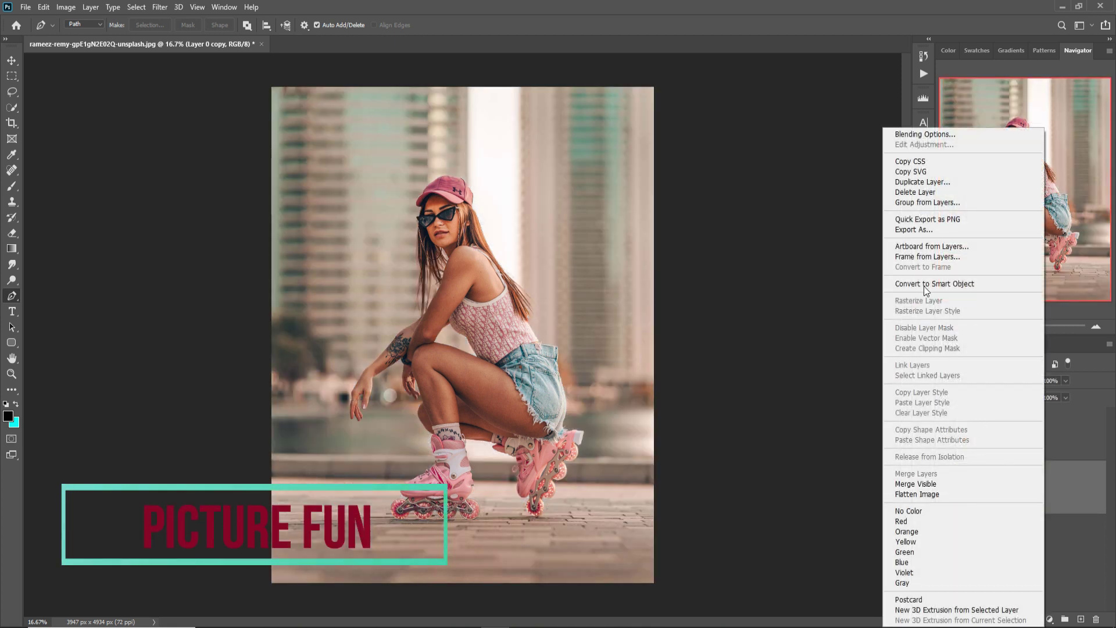
click(924, 184)
click(654, 178)
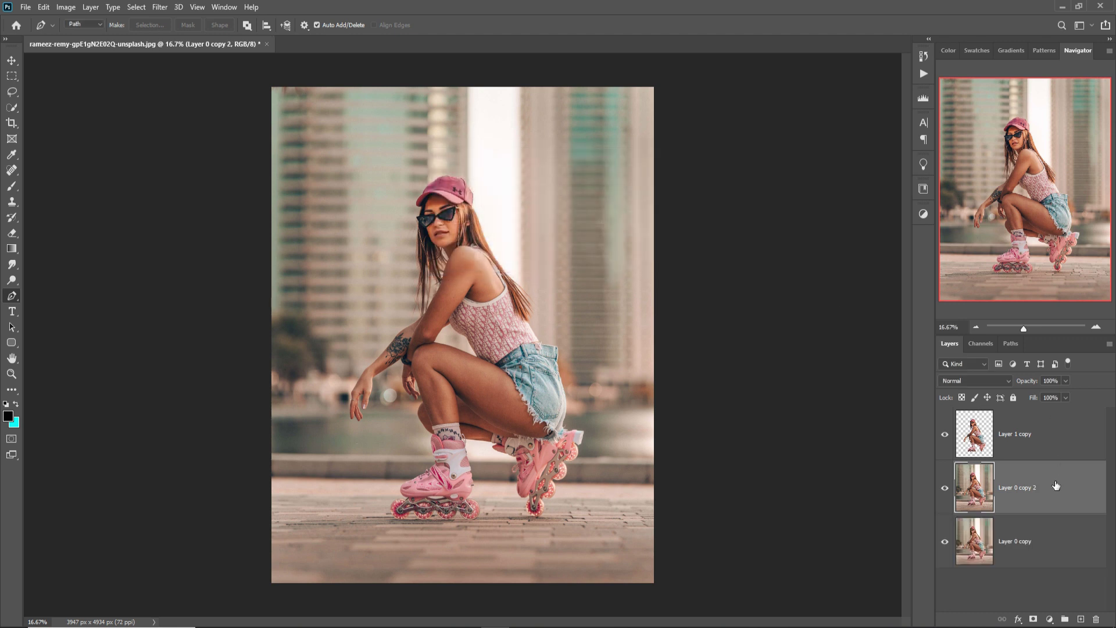
Add an Exposure adjustment with Exposure -3.17 and Gamma 0.76
click(1051, 619)
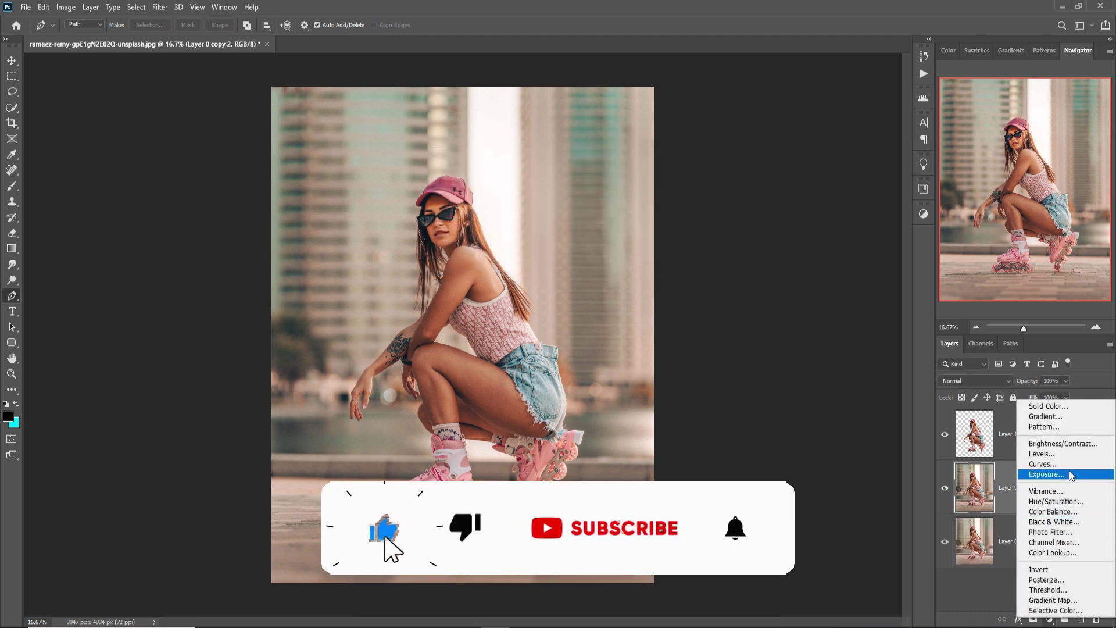
click(1051, 474)
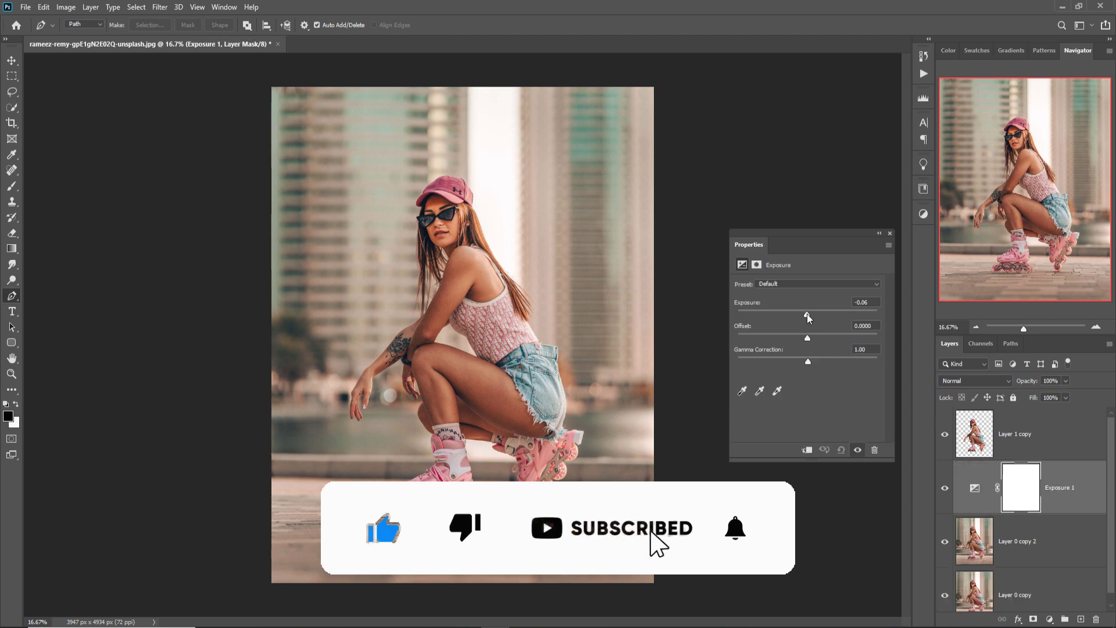
drag(806, 313, 773, 315)
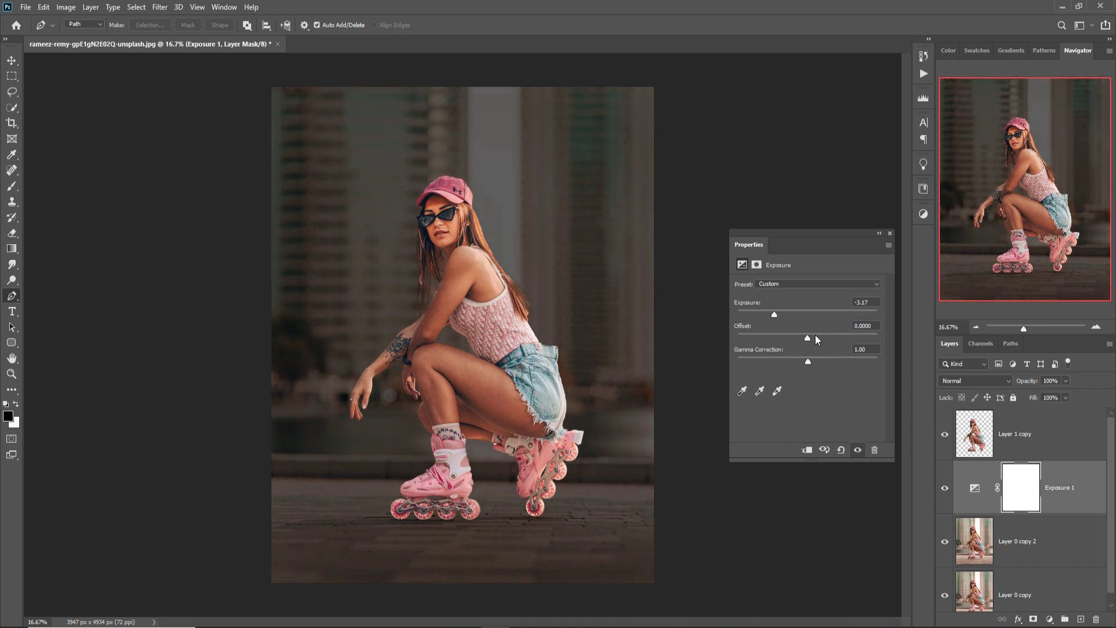
drag(807, 336, 808, 337)
drag(801, 359, 819, 360)
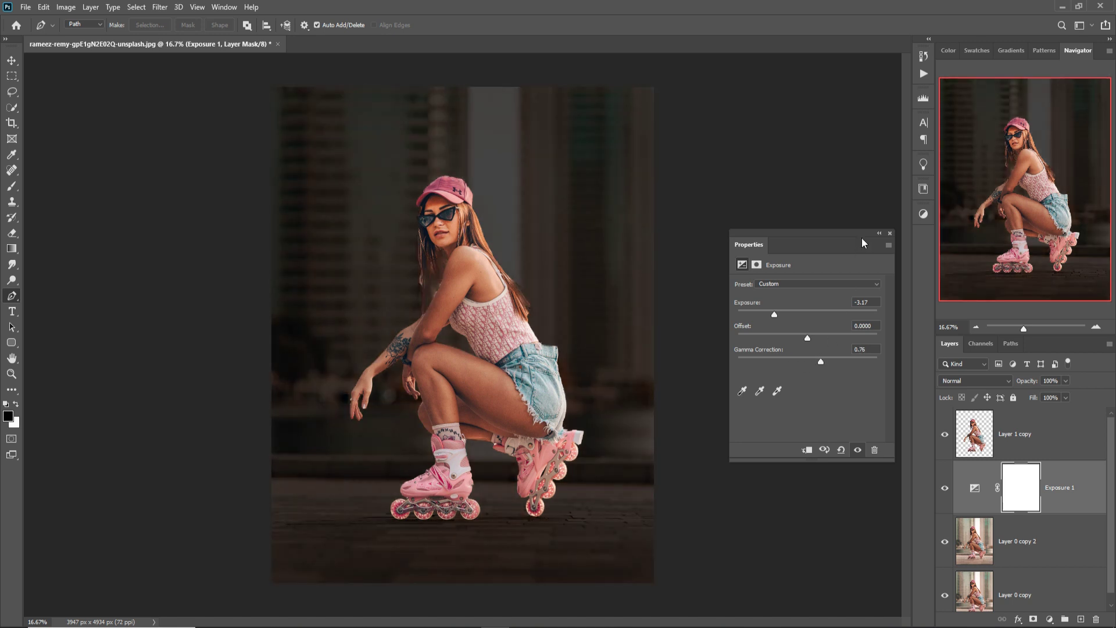
click(889, 233)
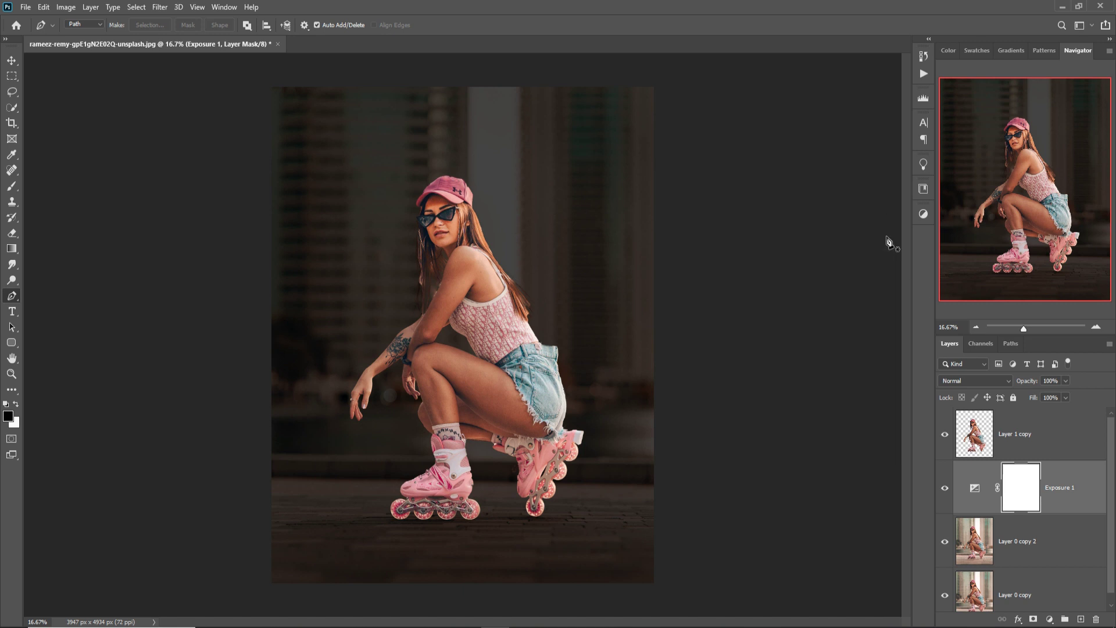
Add a Curves adjustment with the curve bent downward to darken the scene further
click(1051, 620)
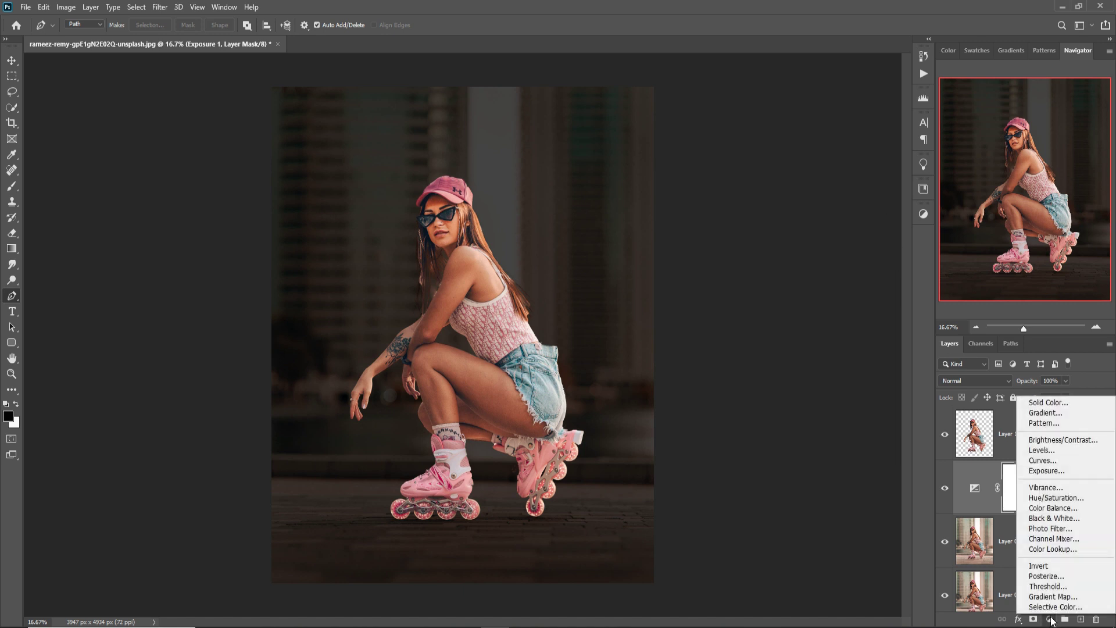
click(1047, 460)
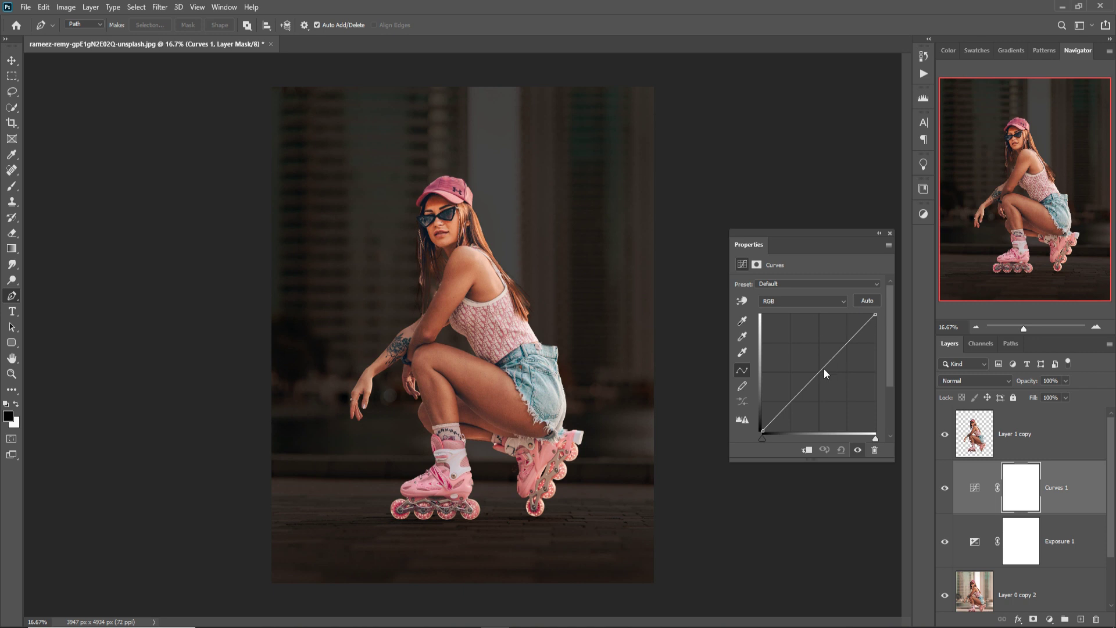
click(824, 371)
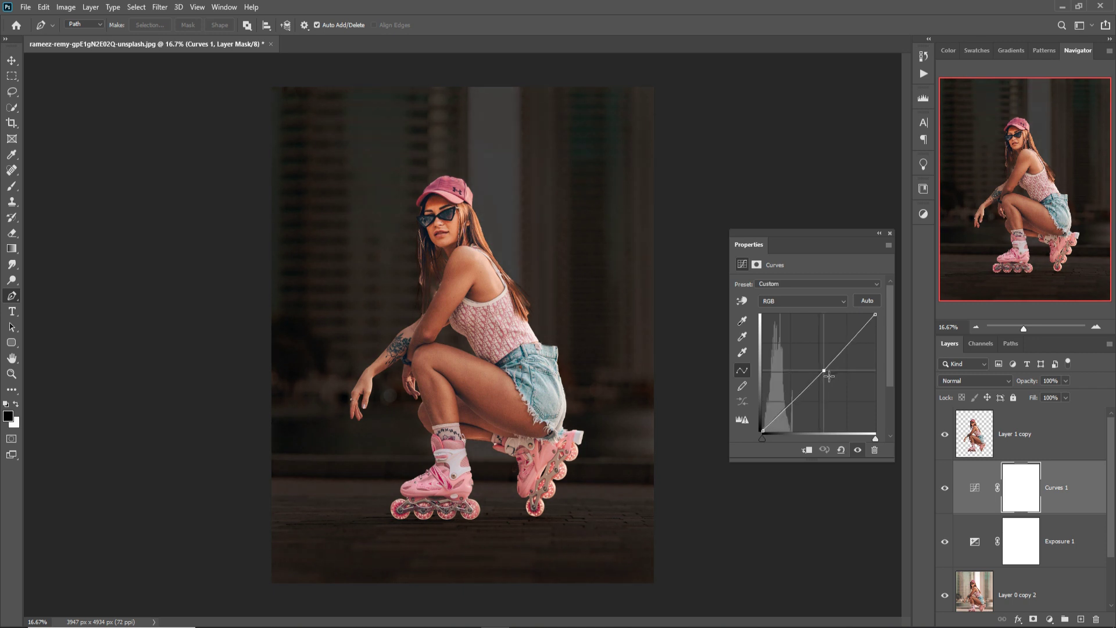
drag(829, 376, 832, 381)
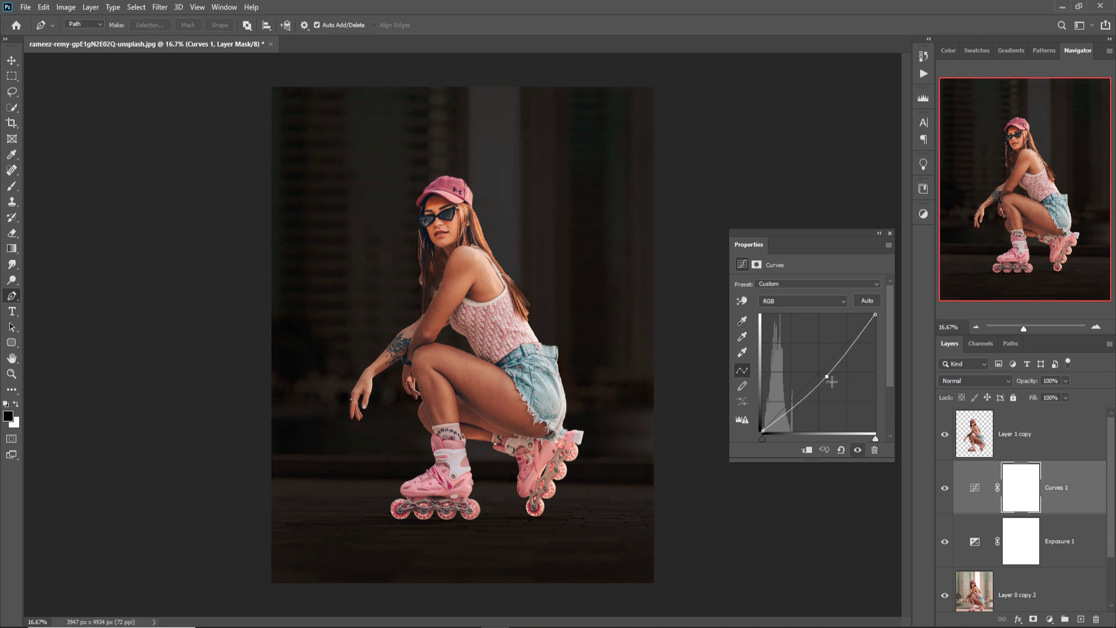
click(891, 235)
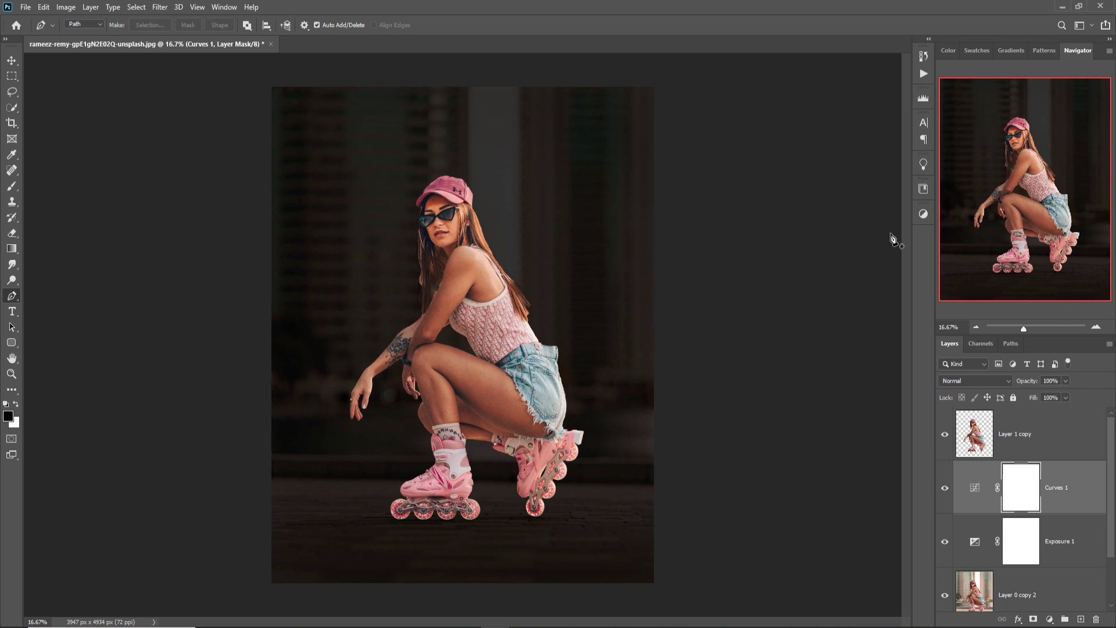
Add a downward-bent Curves adjustment above the Layer 1 copy skater layer
click(1049, 445)
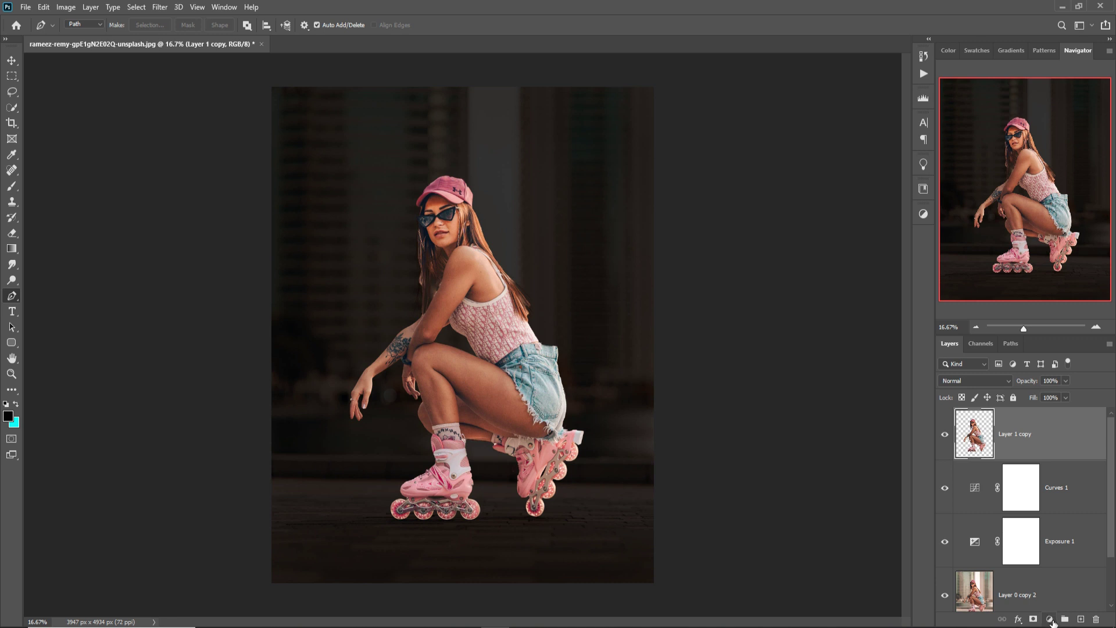
click(1053, 621)
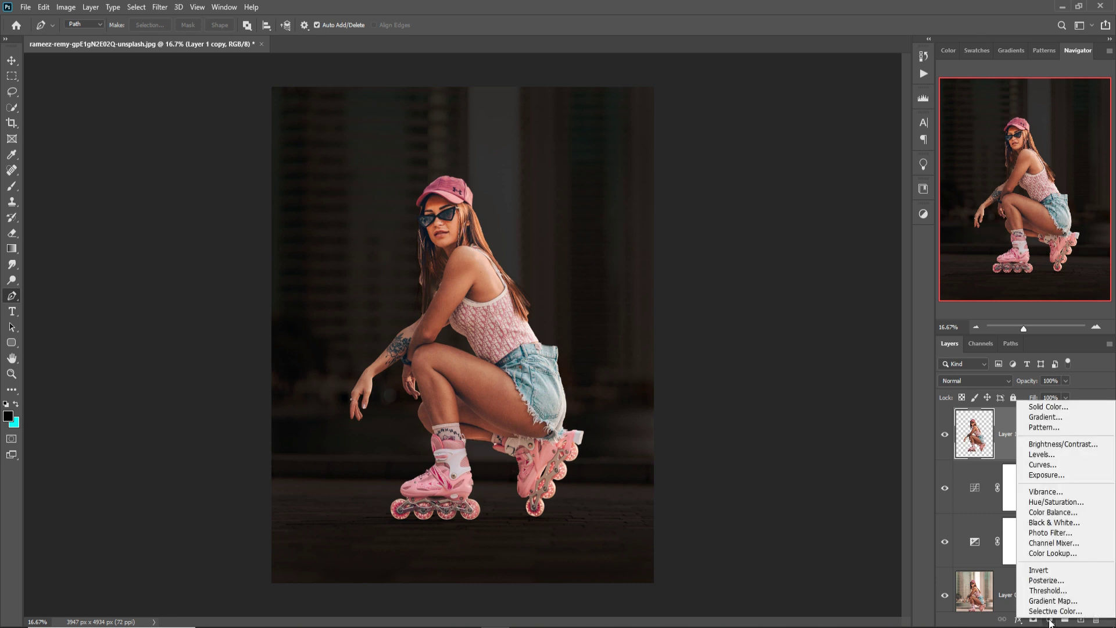
click(1049, 465)
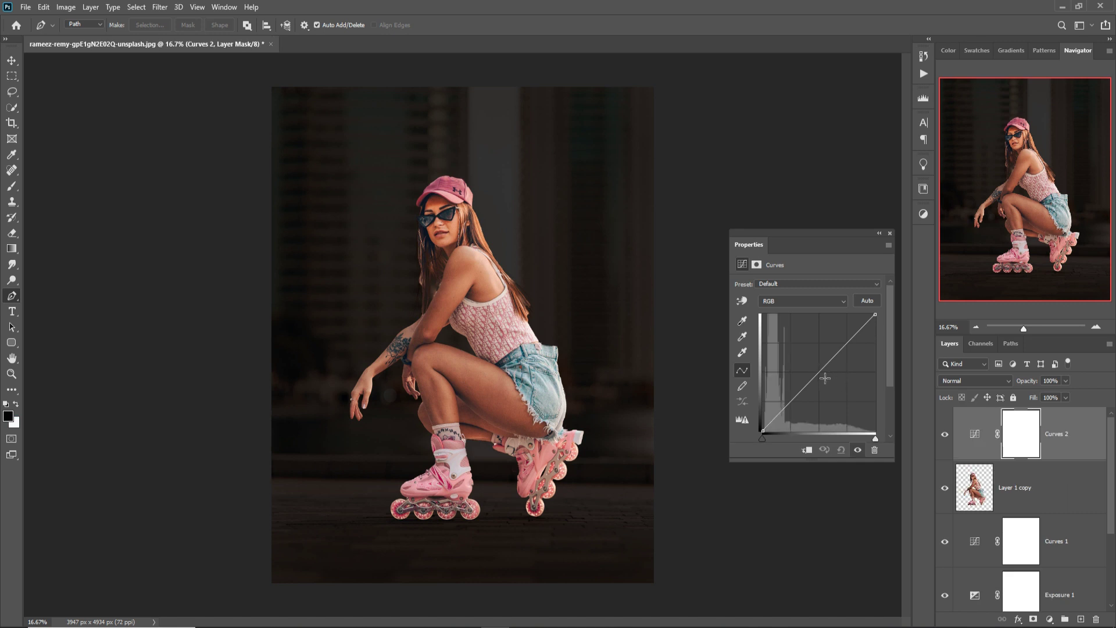
click(825, 378)
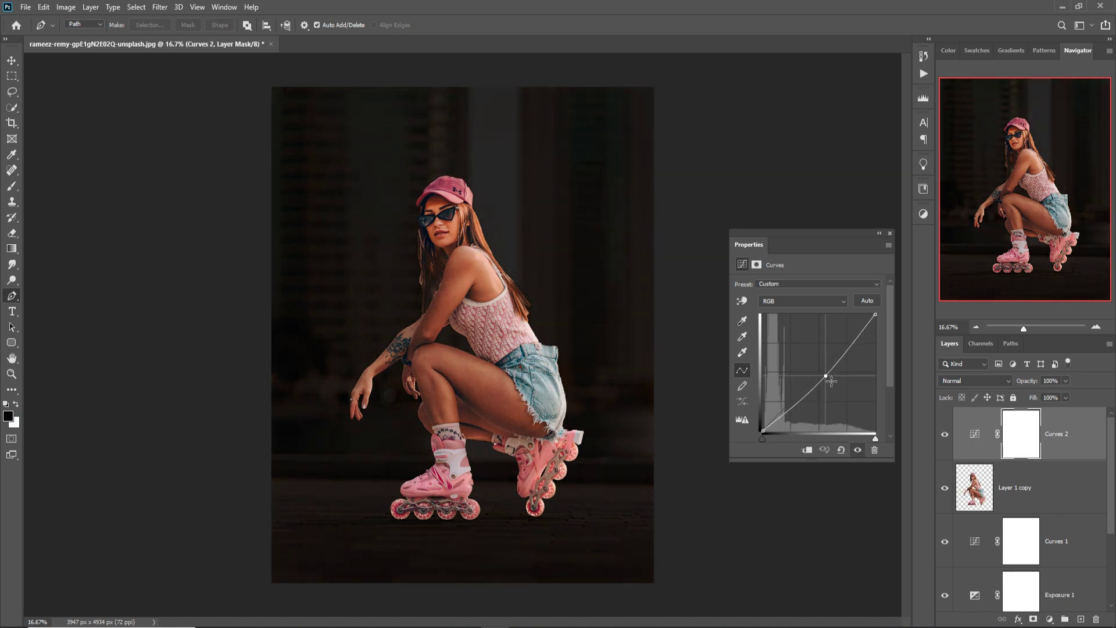
drag(831, 382, 833, 381)
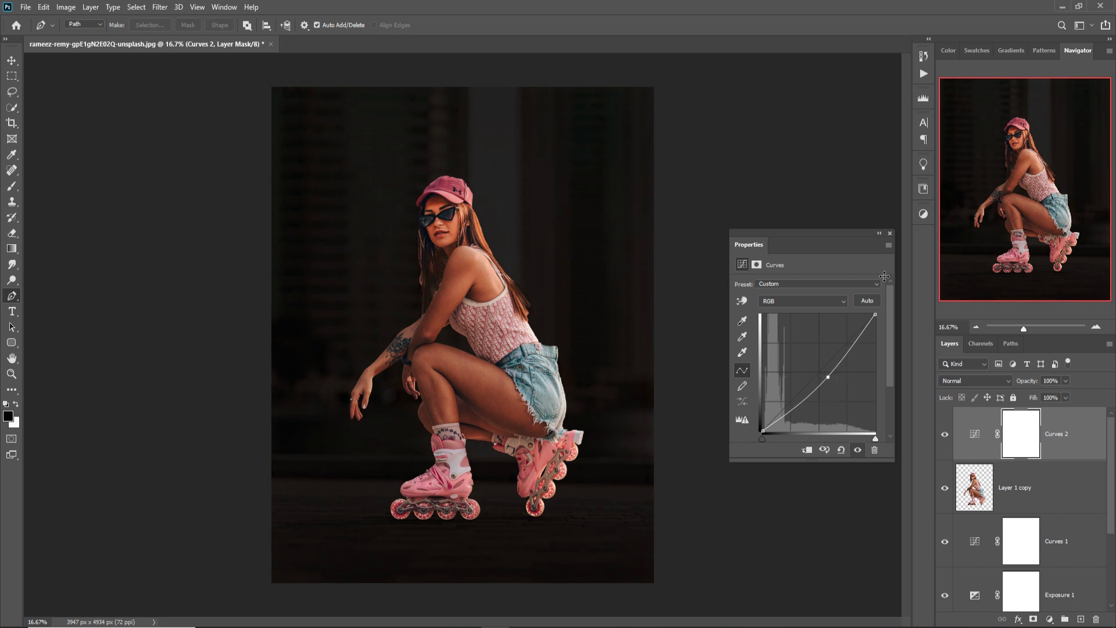
click(890, 233)
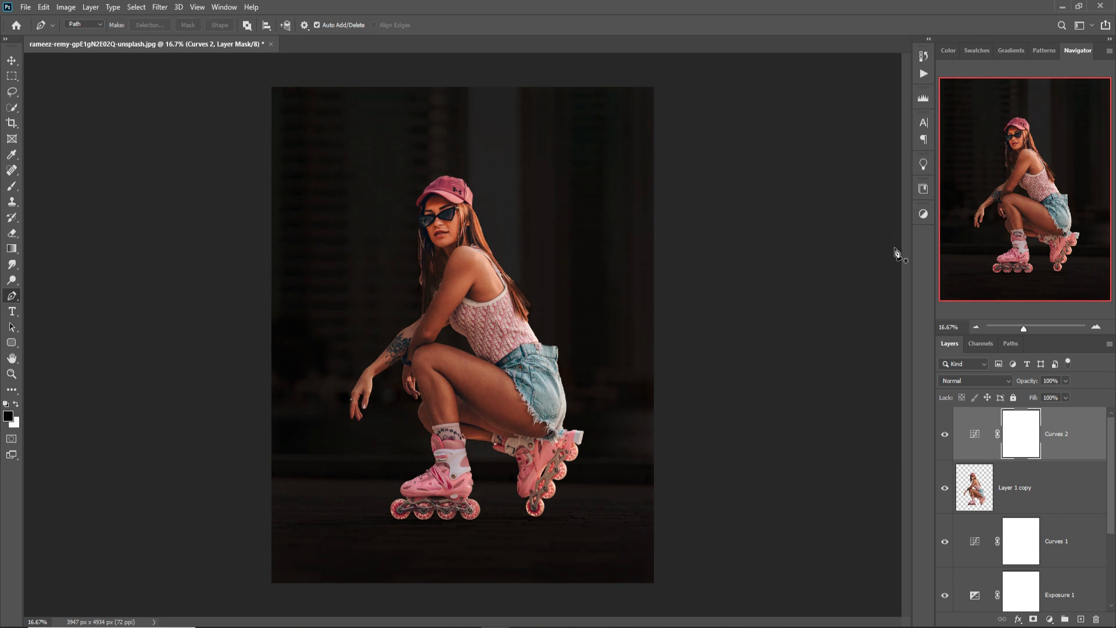
Add an Exposure adjustment of about -2.28, clipped to the skater layer
click(1051, 620)
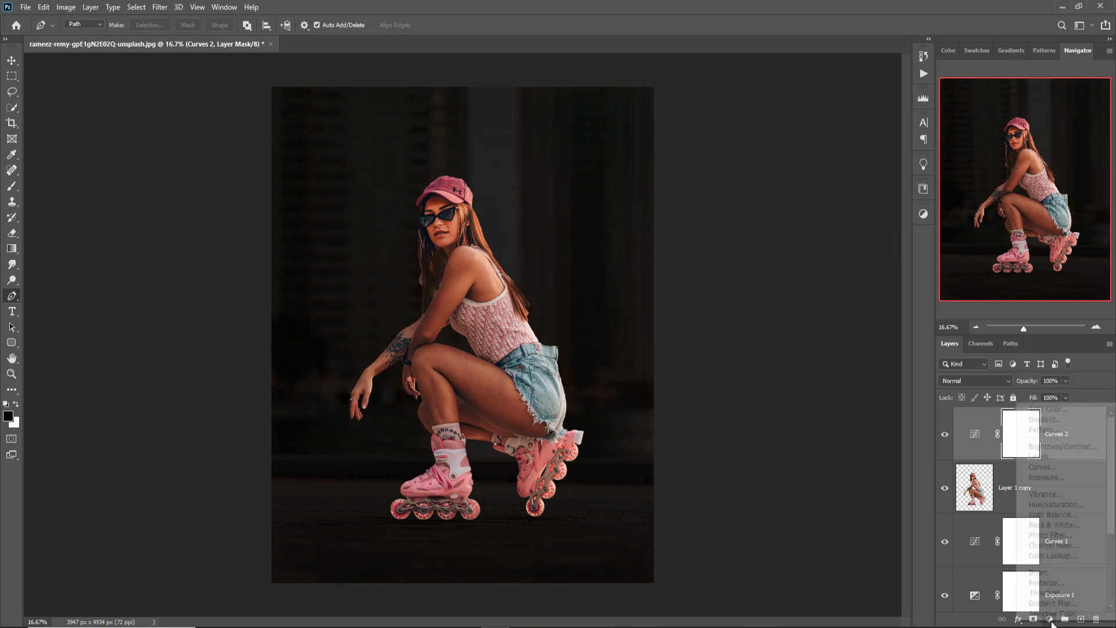
click(1043, 478)
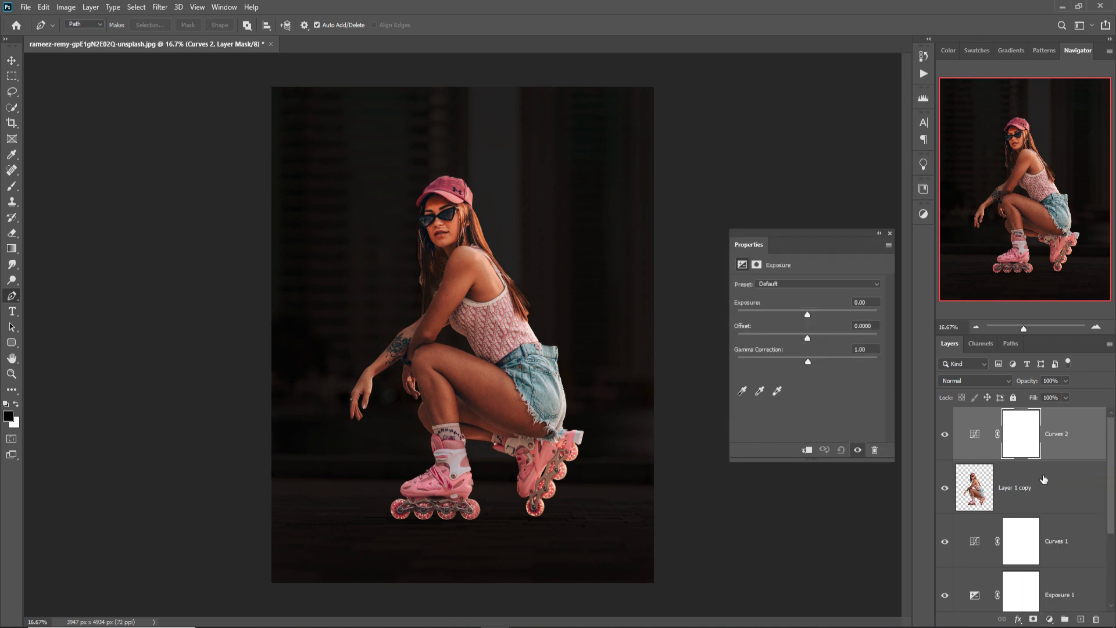
drag(807, 315, 801, 316)
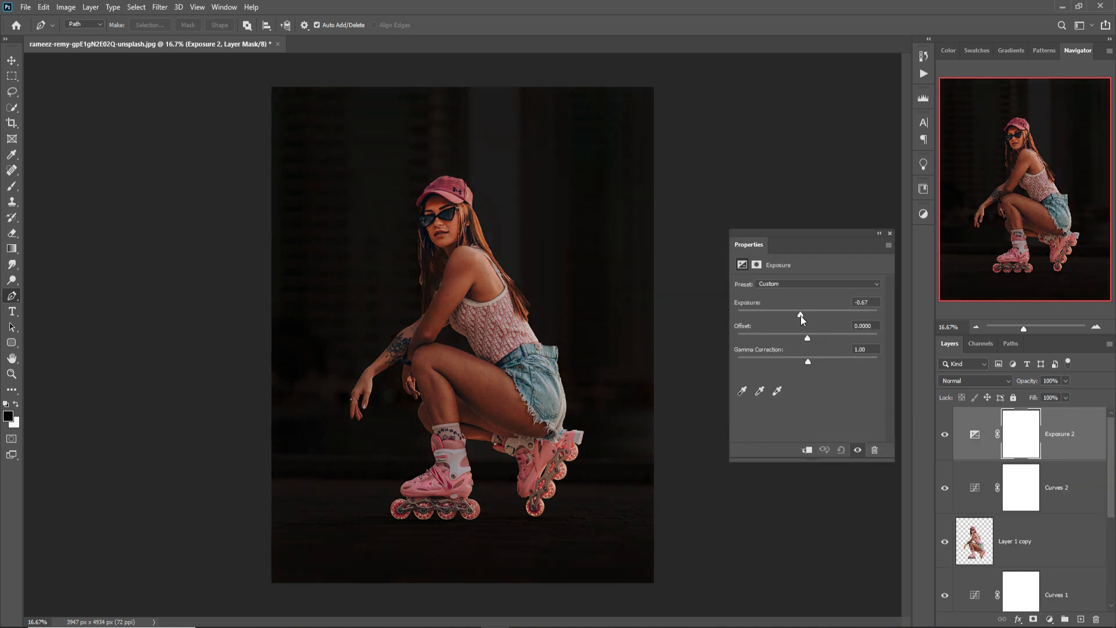
click(809, 451)
drag(799, 318, 788, 319)
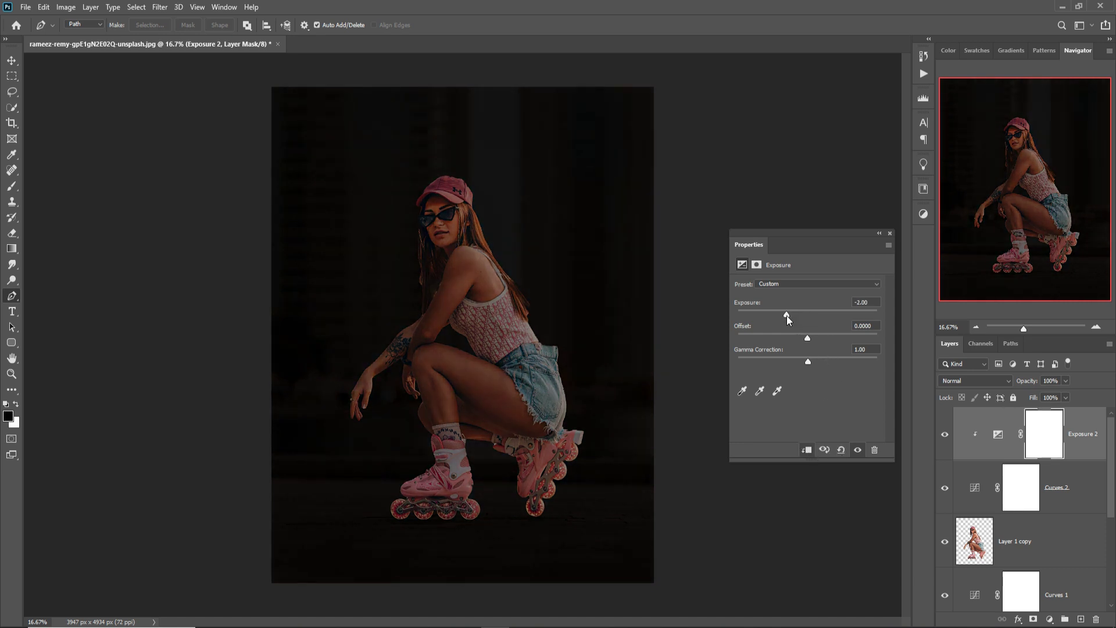
drag(785, 319, 782, 320)
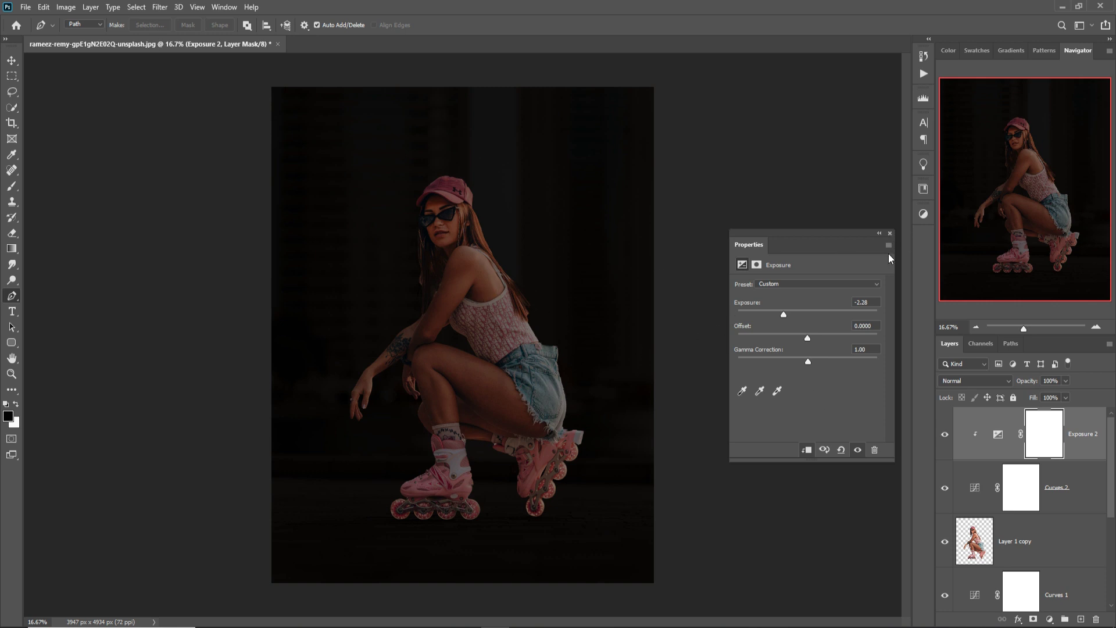
click(889, 233)
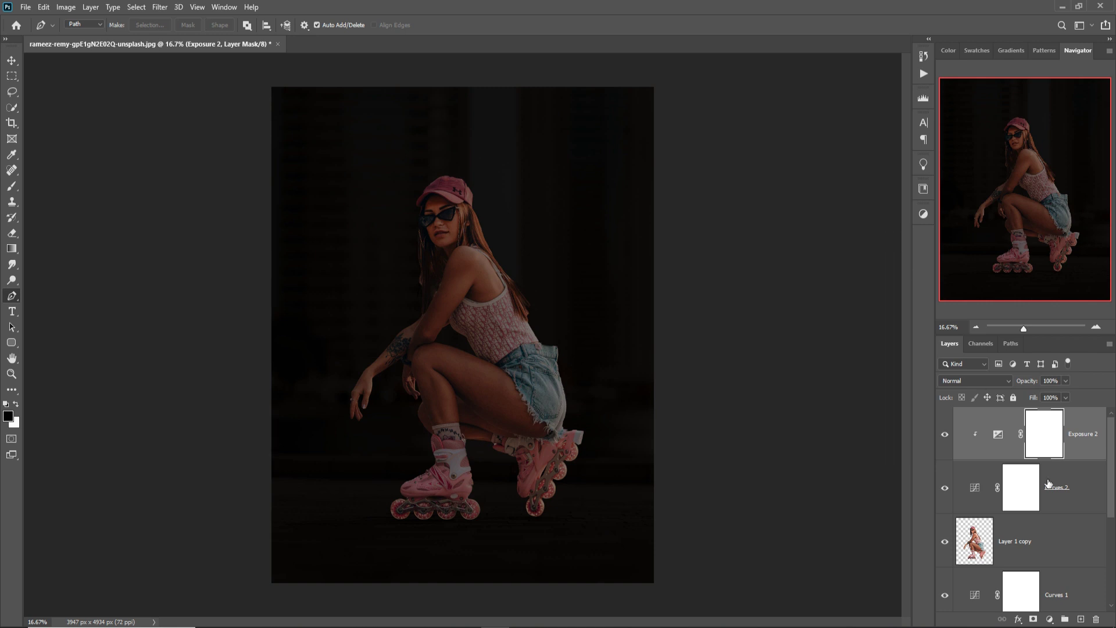
click(1025, 553)
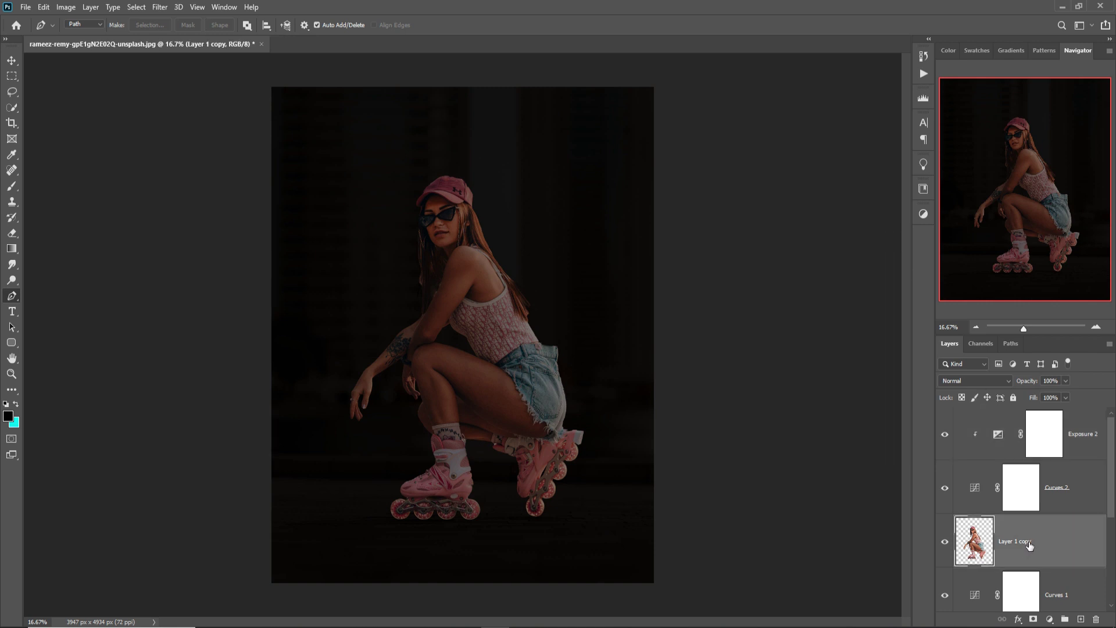
Add an empty layer above Exposure 2, clipped, with Linear Dodge (Add) blending
click(1086, 444)
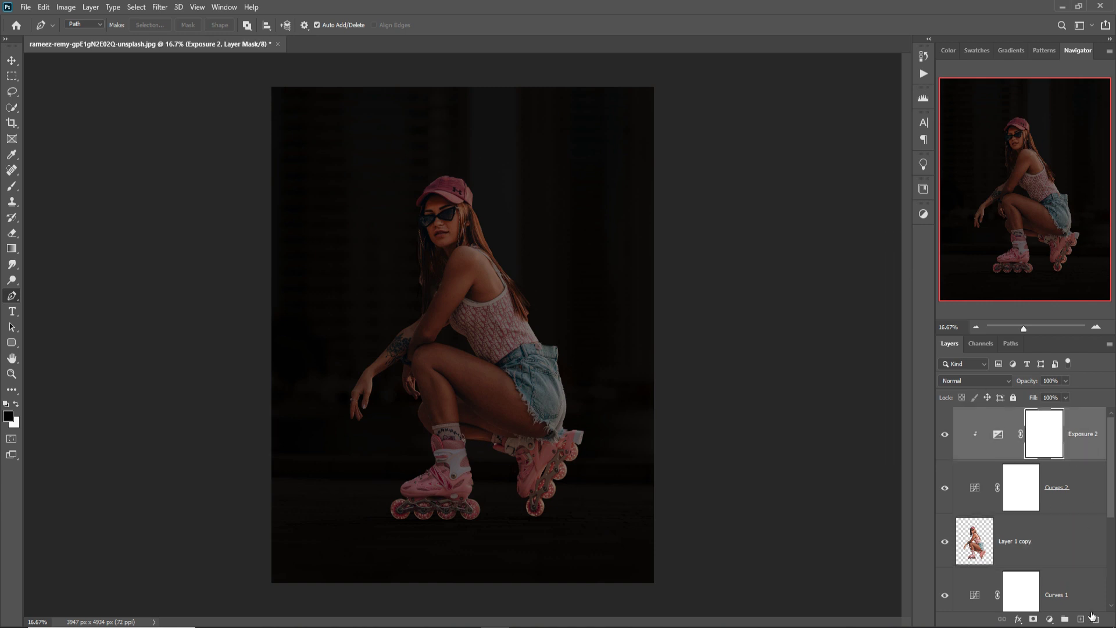
click(1082, 620)
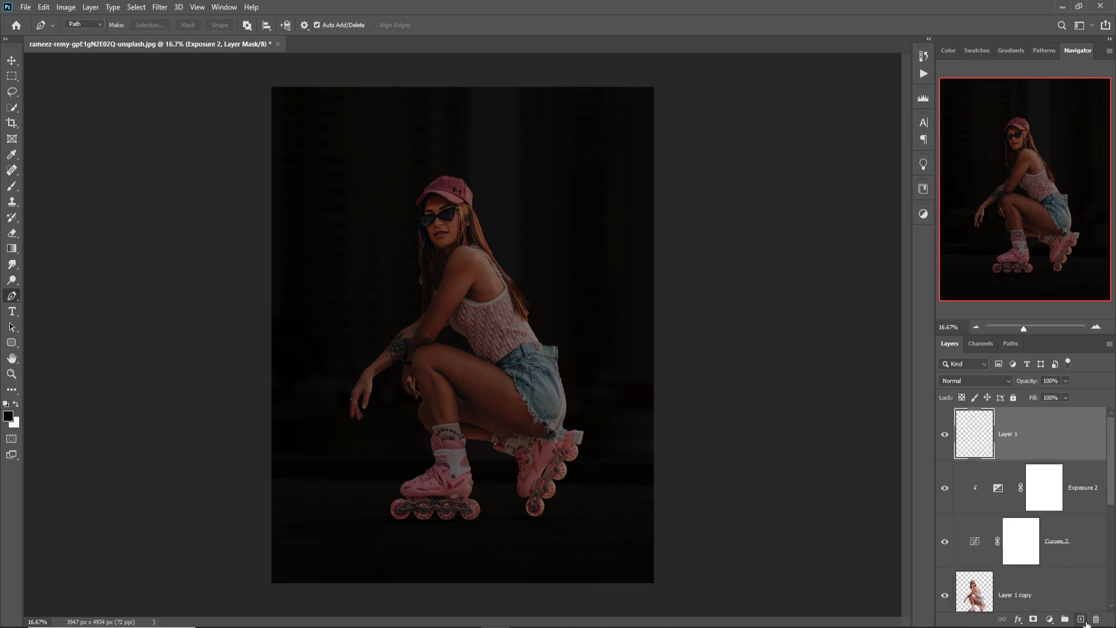
right_click(1024, 415)
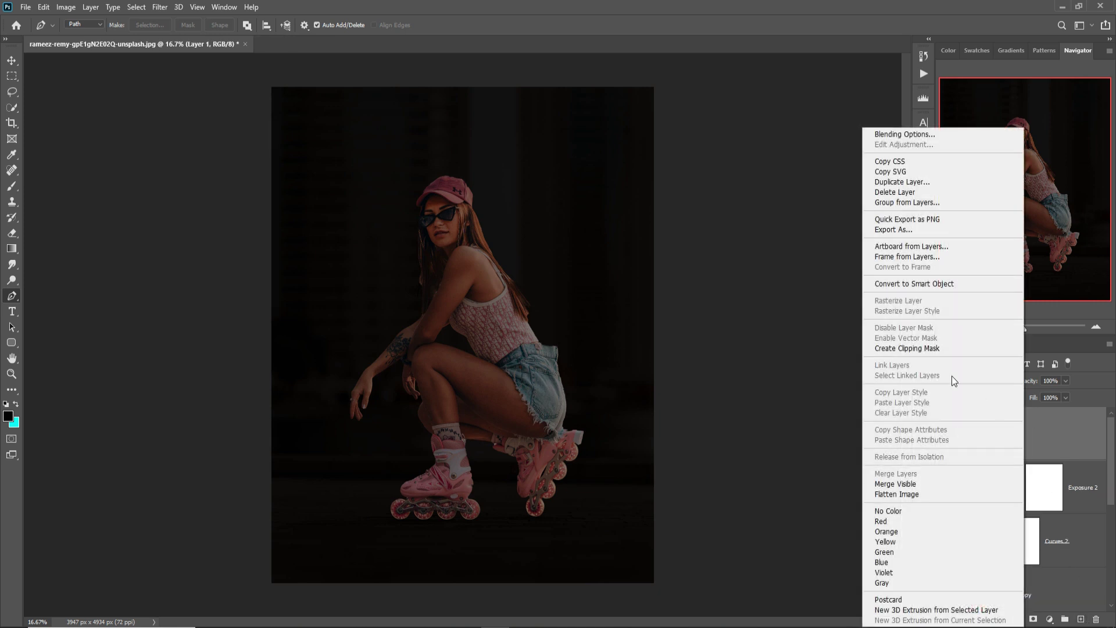
click(906, 349)
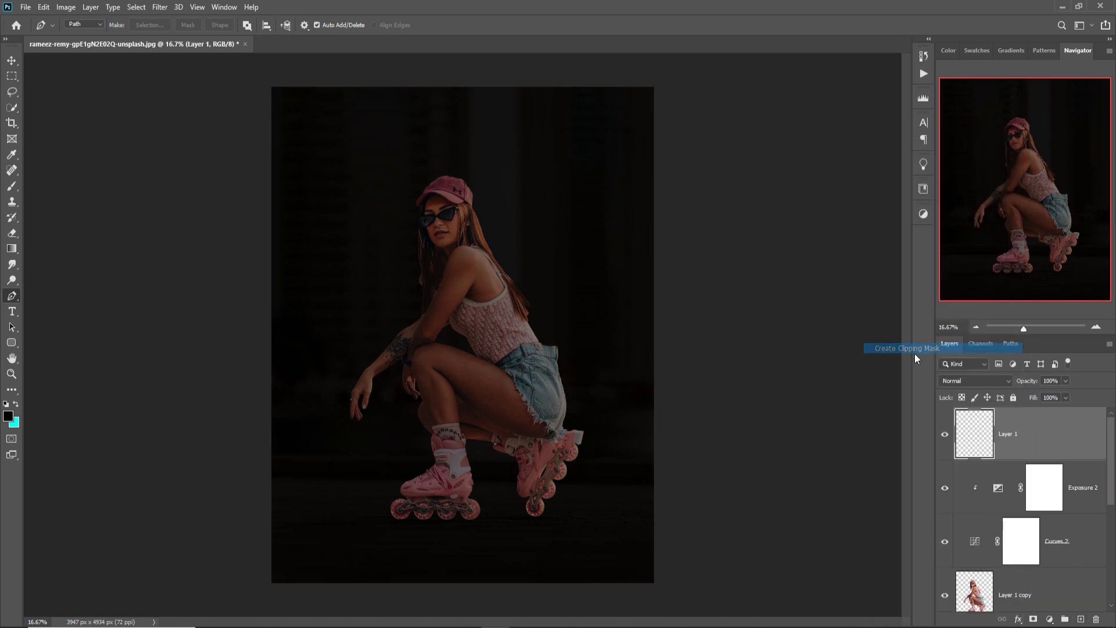
click(1006, 381)
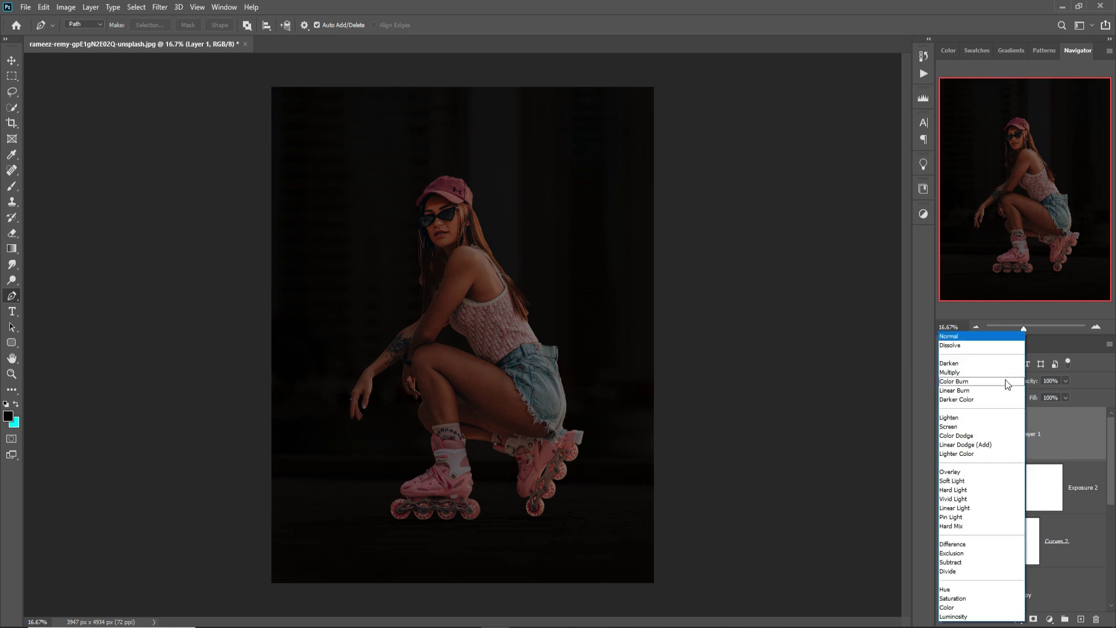
click(963, 438)
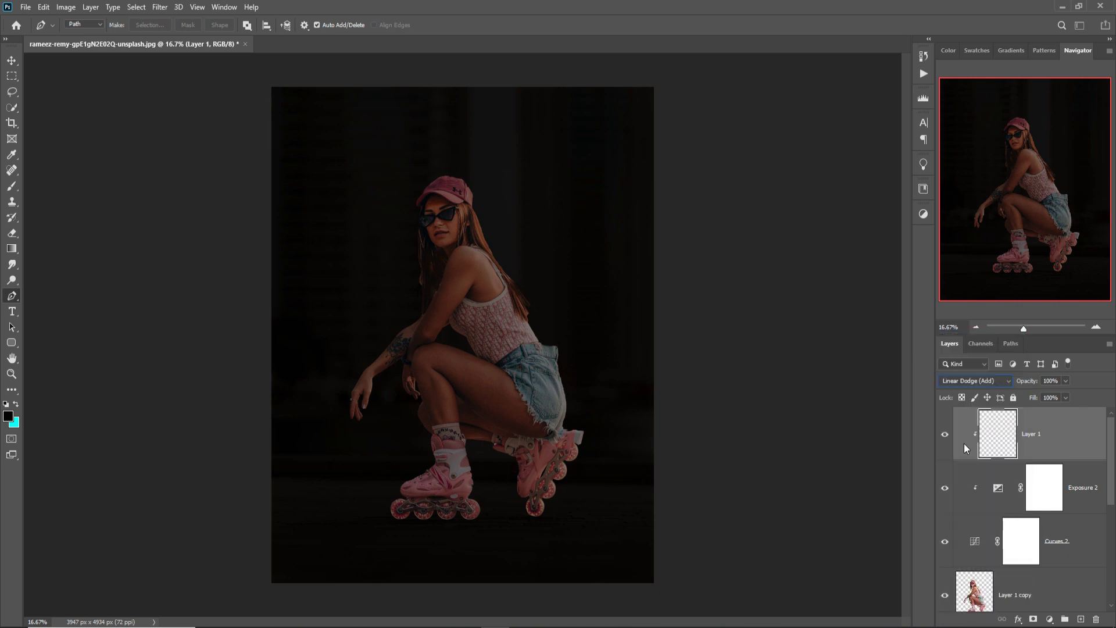
Start a bright yellow Solid Color fill layer, then cancel it
click(1050, 619)
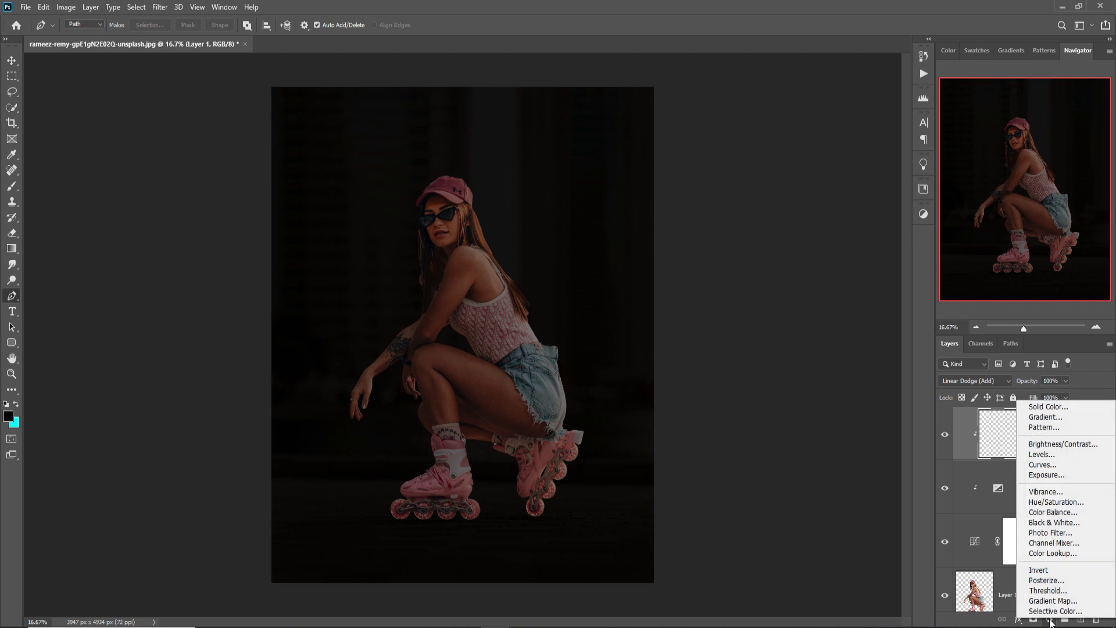
click(1049, 407)
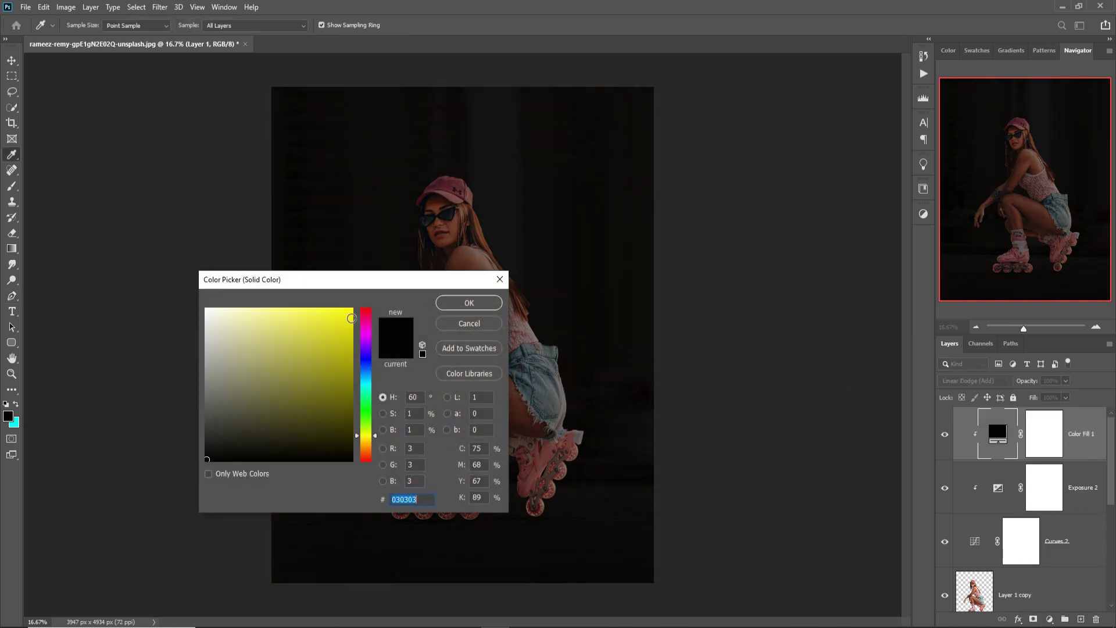
click(357, 316)
drag(390, 285, 314, 276)
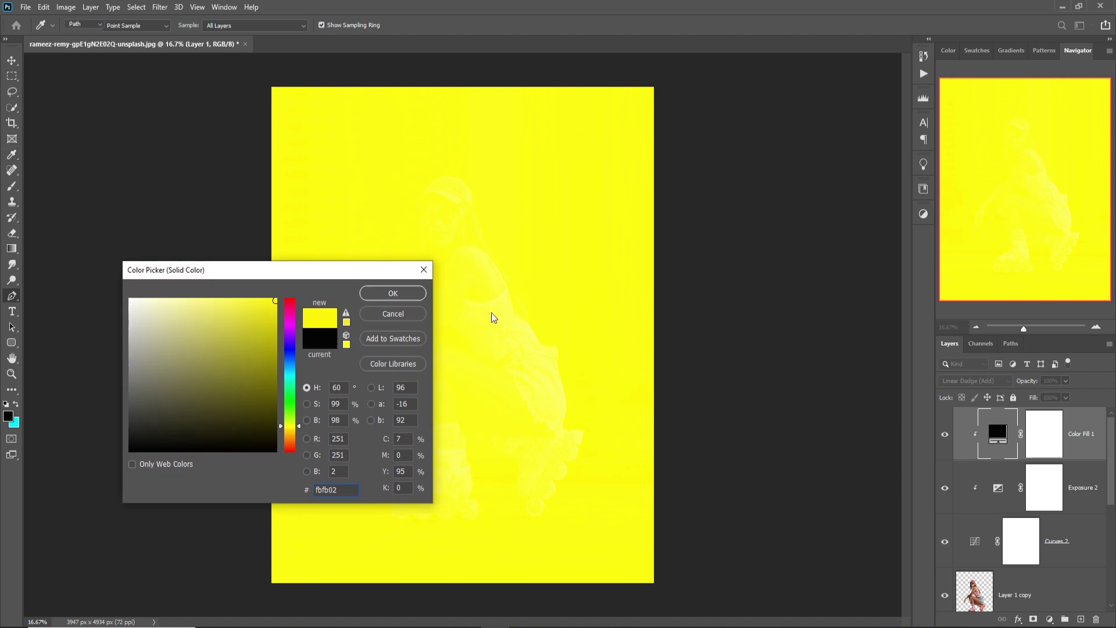
key(Escape)
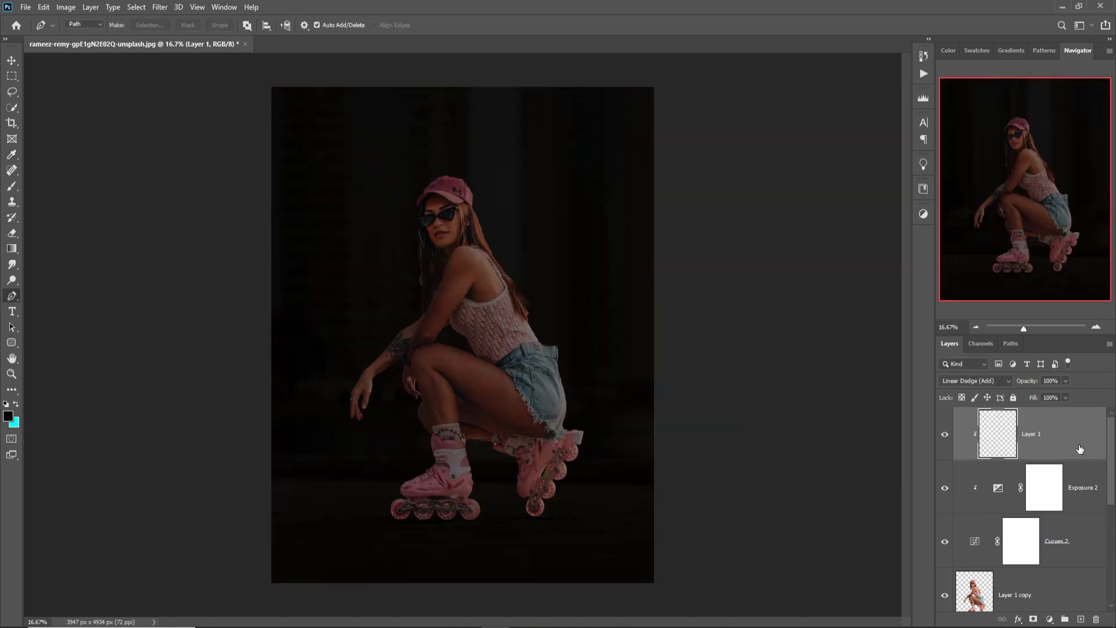
Make Curves 2 a clipping mask on the skater layer and reselect Layer 1
right_click(1080, 540)
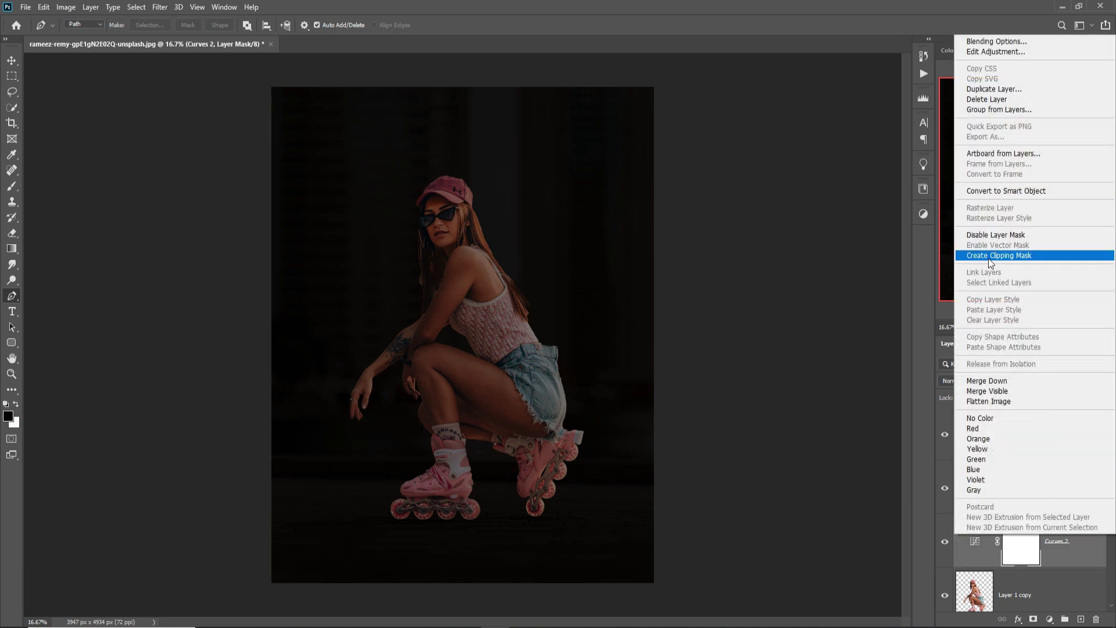
click(988, 255)
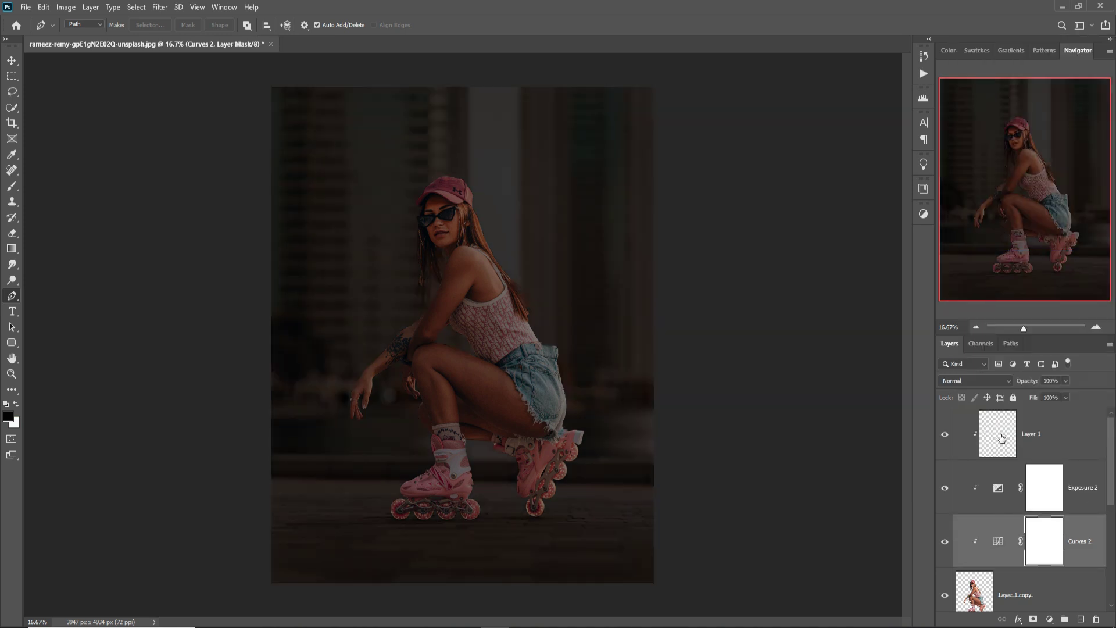
click(1001, 439)
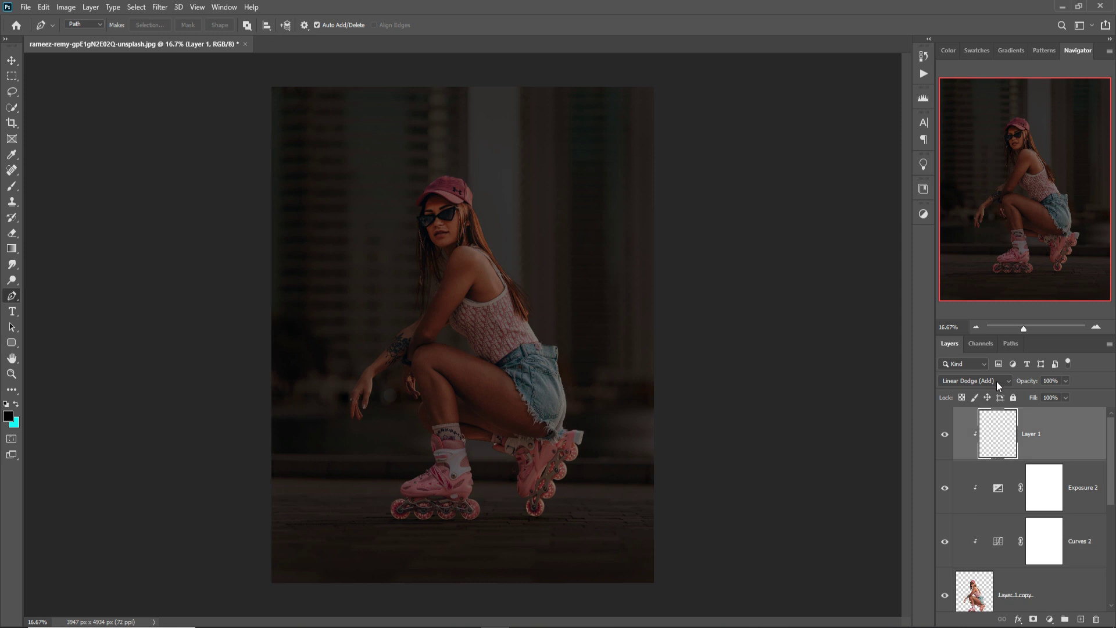
Add a Solid Color fill layer in orange #f88000
click(1050, 619)
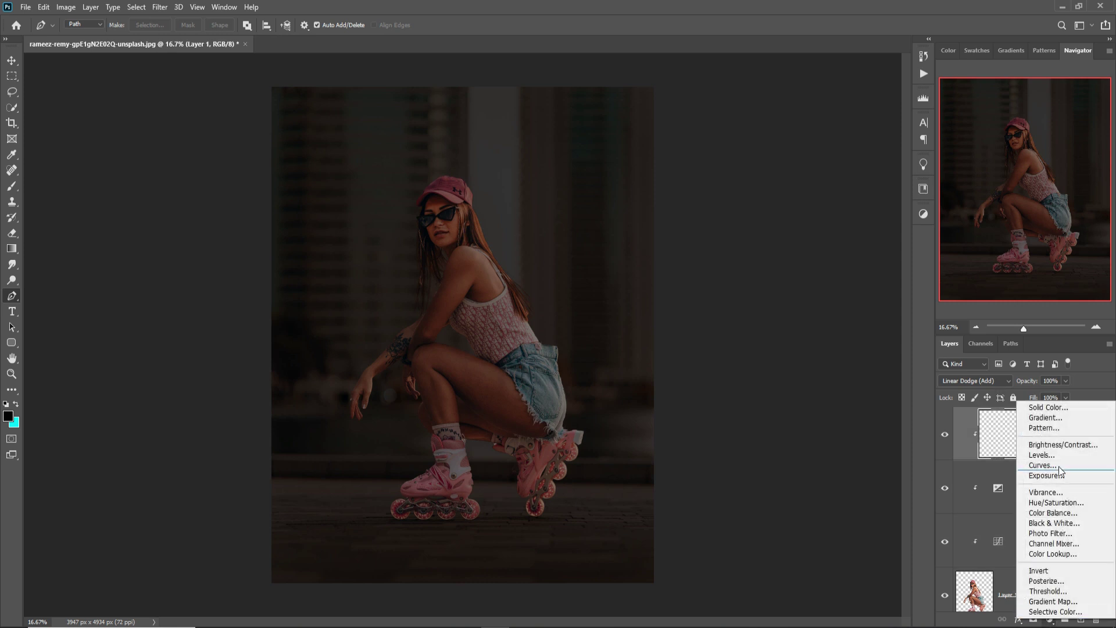
click(1044, 409)
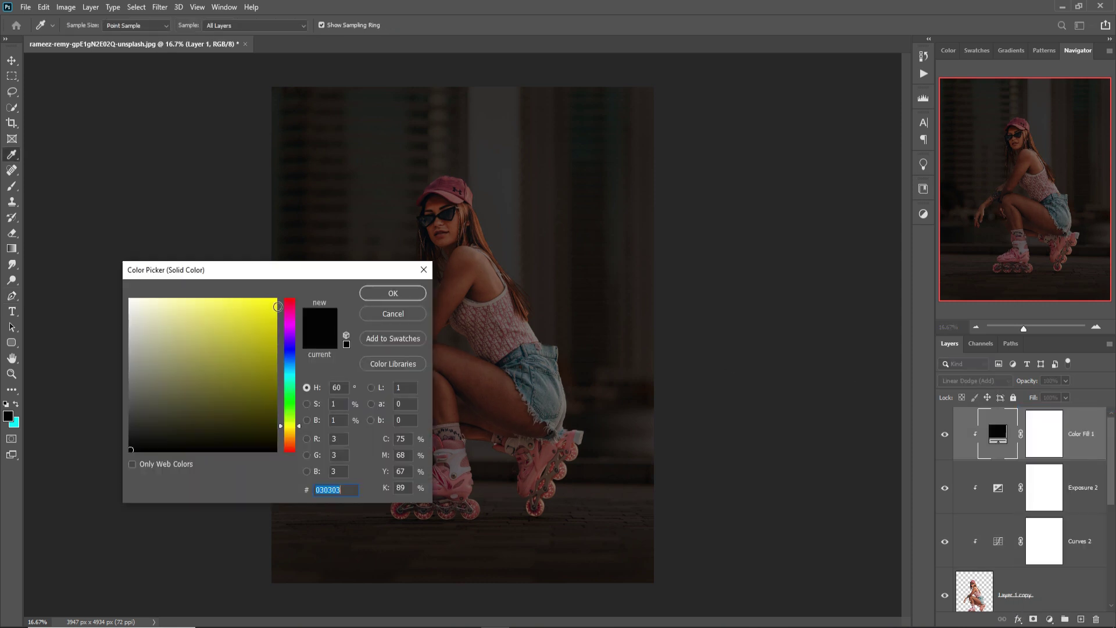
click(282, 307)
click(292, 445)
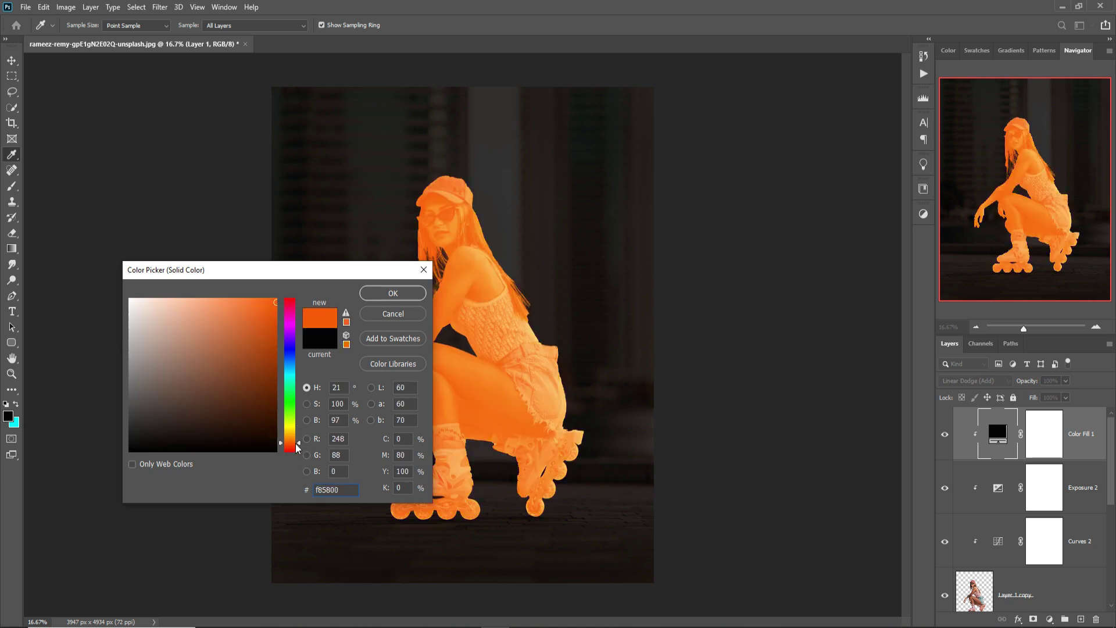
drag(293, 443, 292, 439)
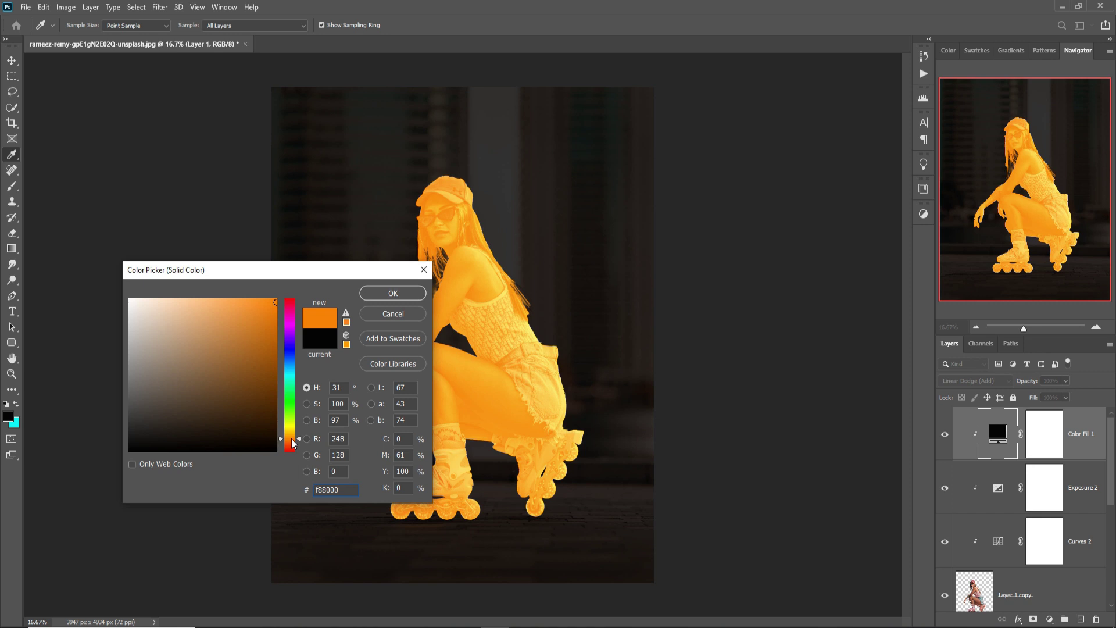
click(389, 295)
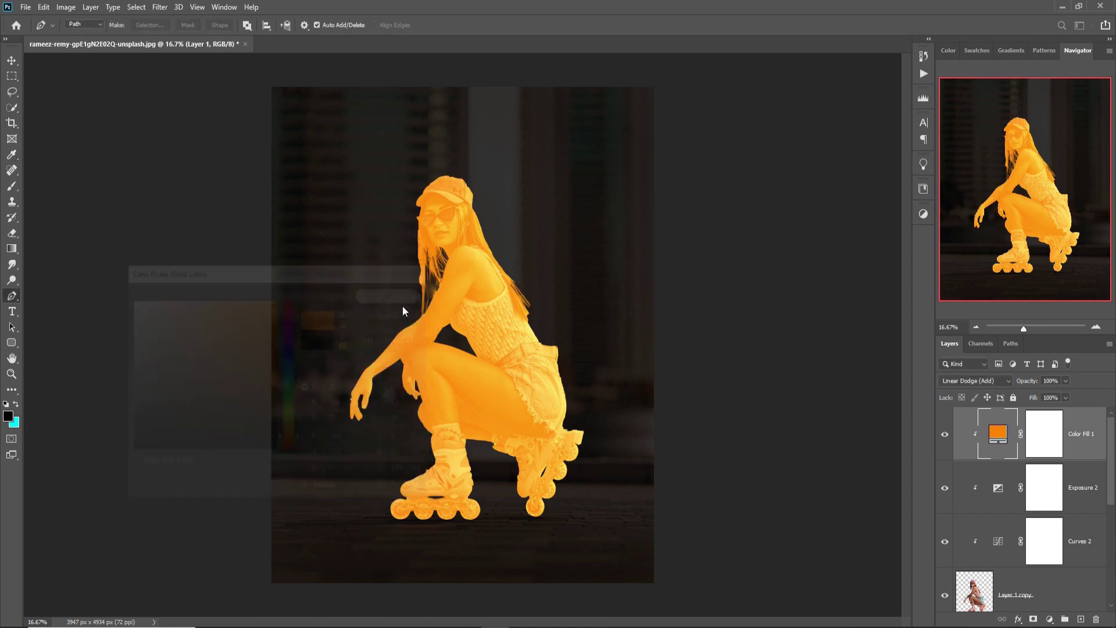
Split Color Fill 1's Blend If Underlying Layer black slider to about 40
right_click(1002, 437)
click(980, 198)
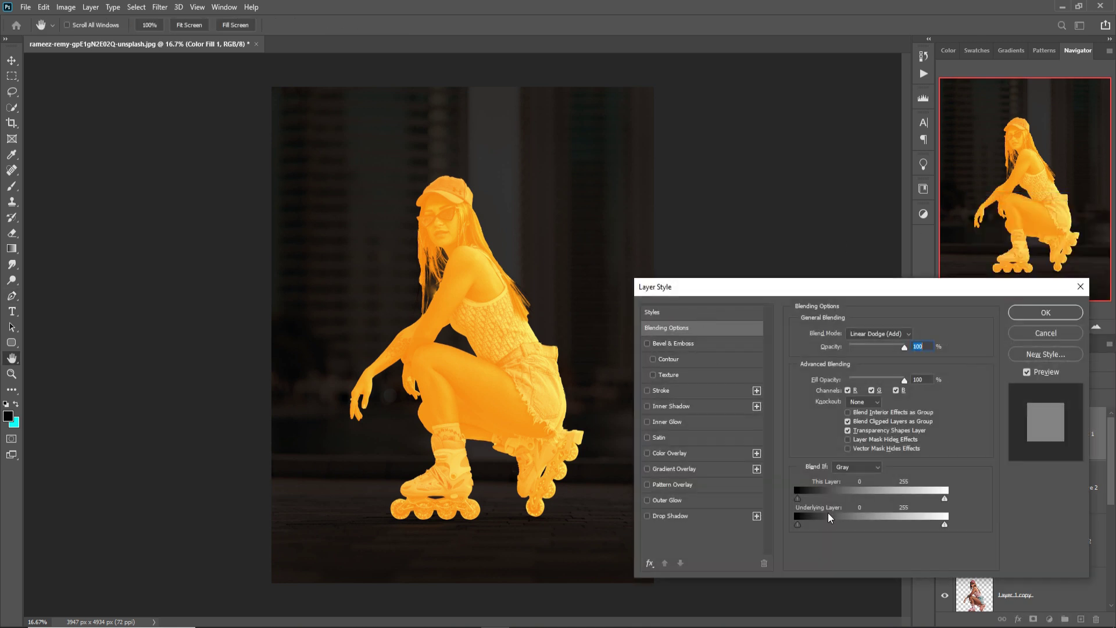
drag(799, 522, 822, 524)
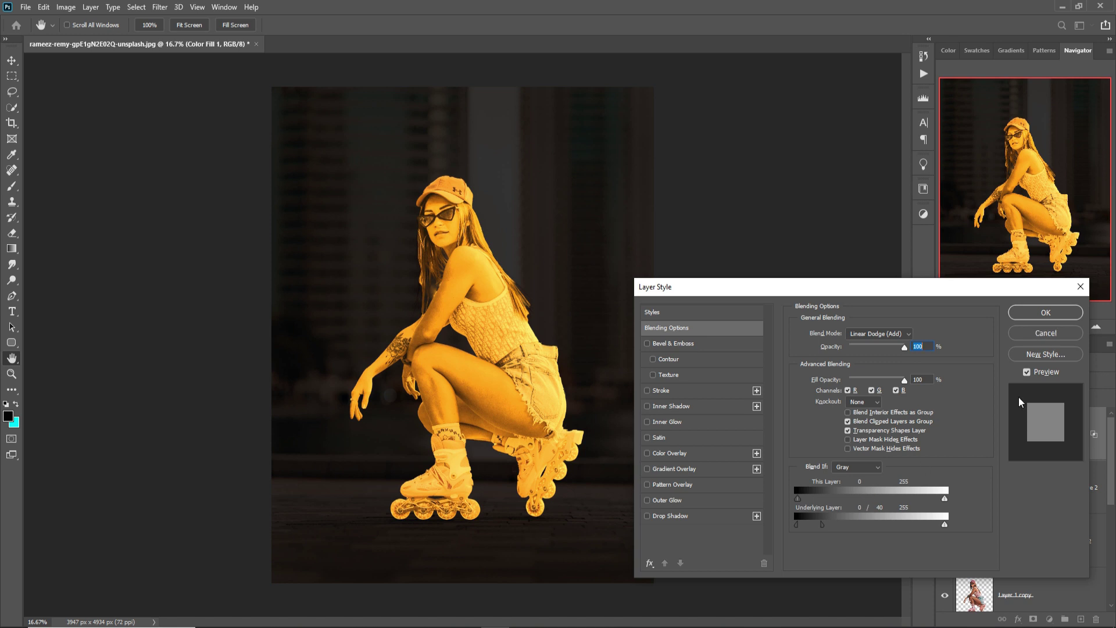
click(1045, 313)
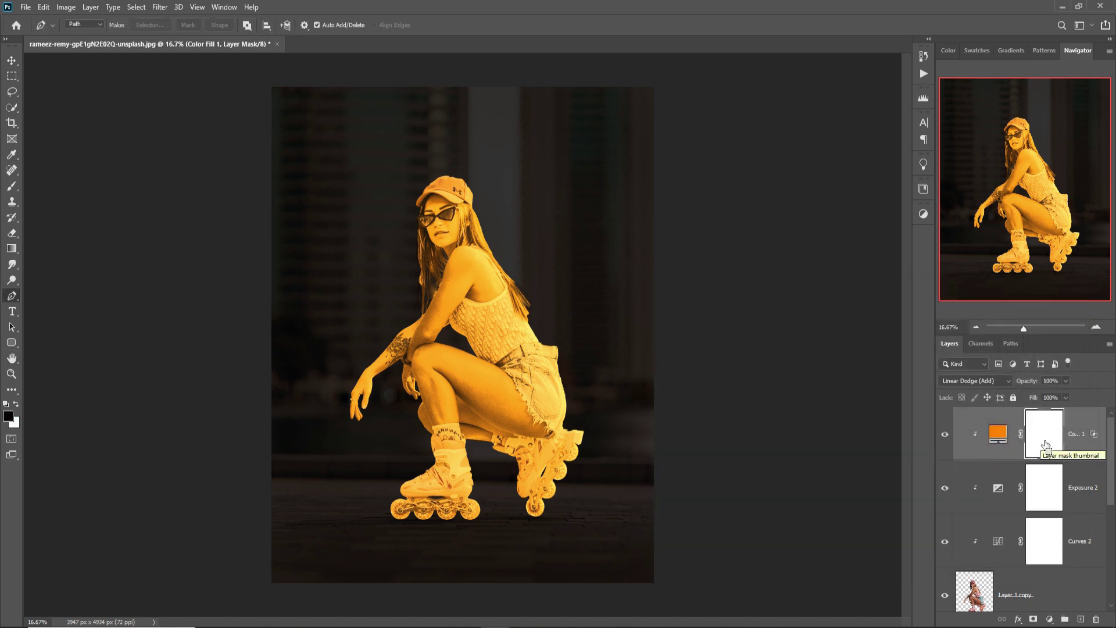
Invert Color Fill 1's mask to black and switch to the Brush tool
key(ctrl+i)
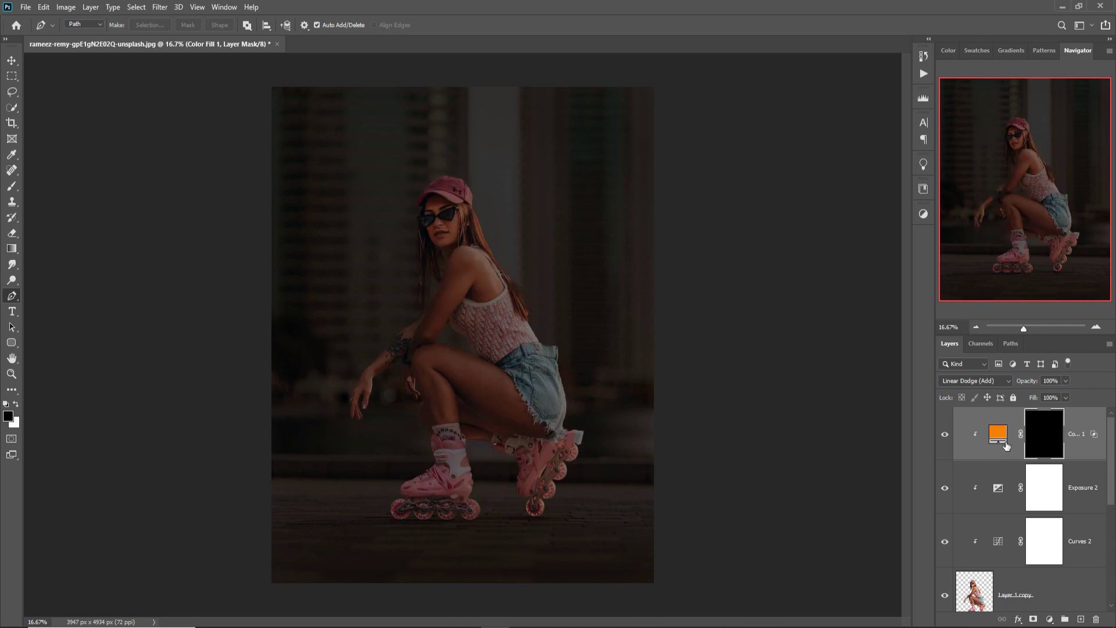
click(13, 186)
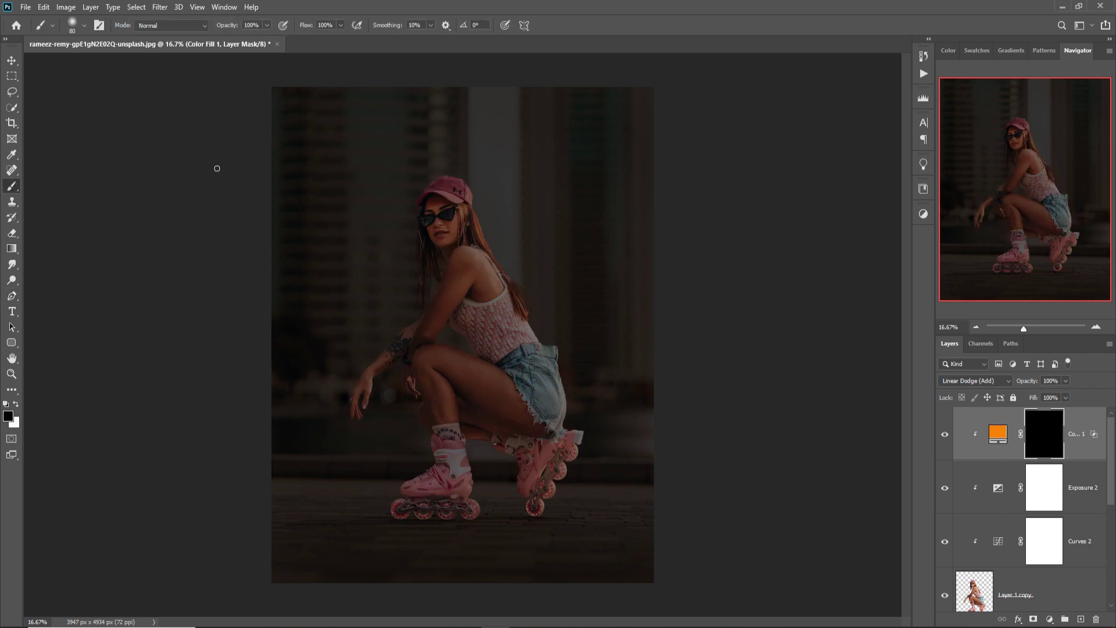
click(267, 25)
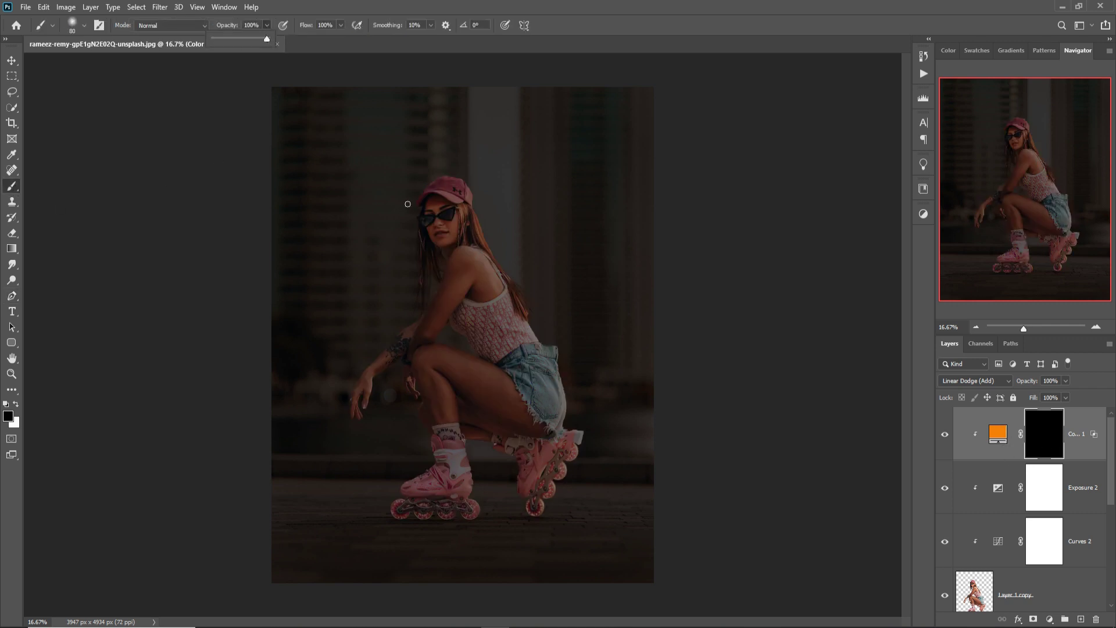
Zoom to 300% on the left skate's front wheel and shrink the brush
key(ctrl+plus)
key(ctrl+plus)
key(ctrl+plus)
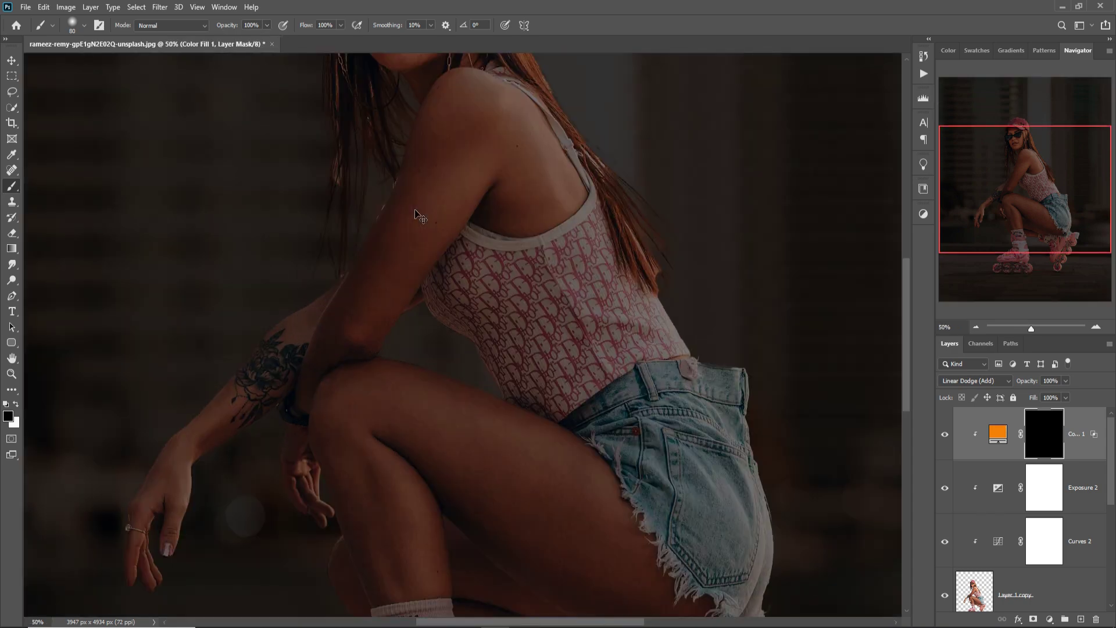
key(ctrl+plus)
key(ctrl+plus)
key(ctrl+plus)
key(ctrl+plus)
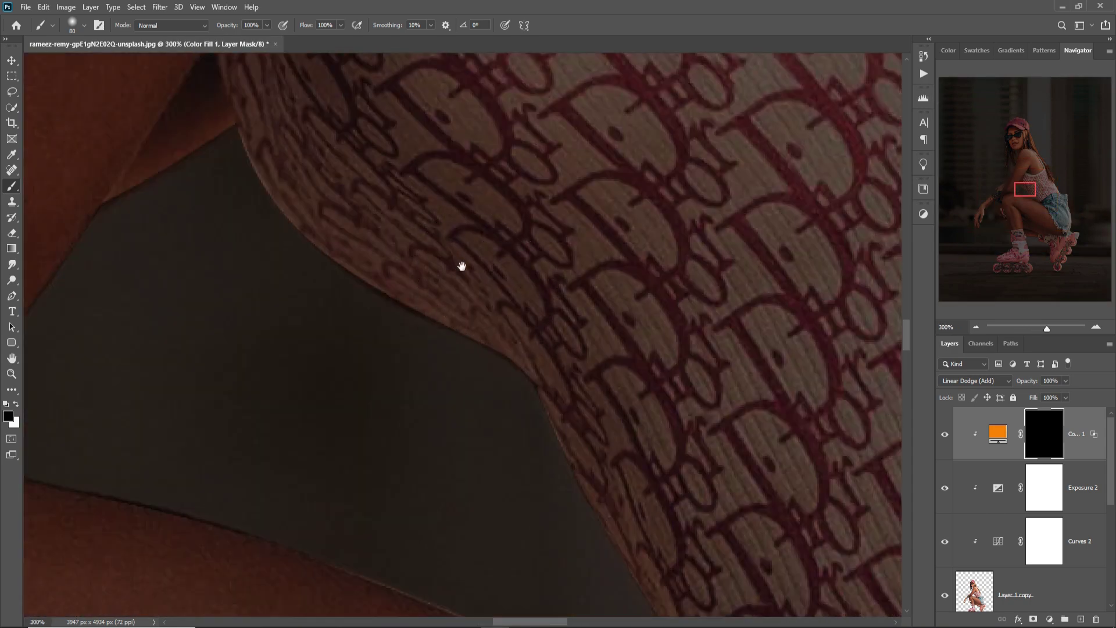
drag(468, 274, 573, 136)
mouse_move(489, 602)
mouse_down()
mouse_move(462, 390)
mouse_move(474, 149)
mouse_up()
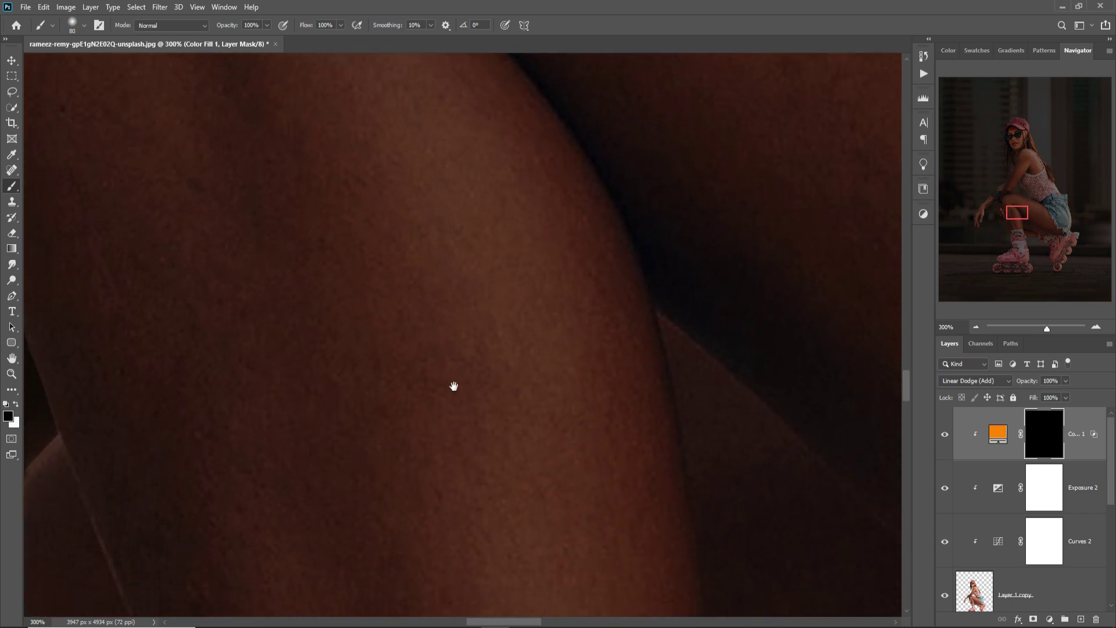
mouse_move(456, 379)
mouse_down()
mouse_move(498, 182)
mouse_move(498, 5)
mouse_up()
drag(514, 332, 514, 206)
drag(474, 602, 474, 225)
drag(488, 523, 489, 218)
mouse_move(489, 340)
mouse_down()
mouse_move(525, 201)
mouse_move(663, 149)
mouse_up()
drag(382, 199, 598, 320)
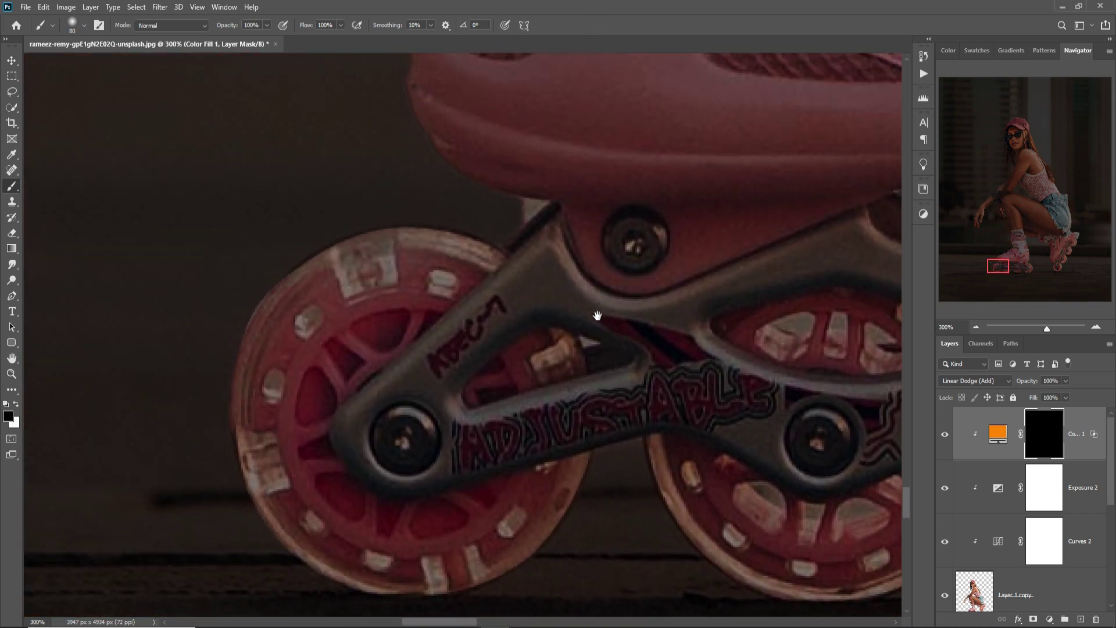
key(bracketleft)
key(bracketleft)
key(bracketleft)
key(bracketleft)
key(bracketleft)
key(bracketleft)
key(bracketleft)
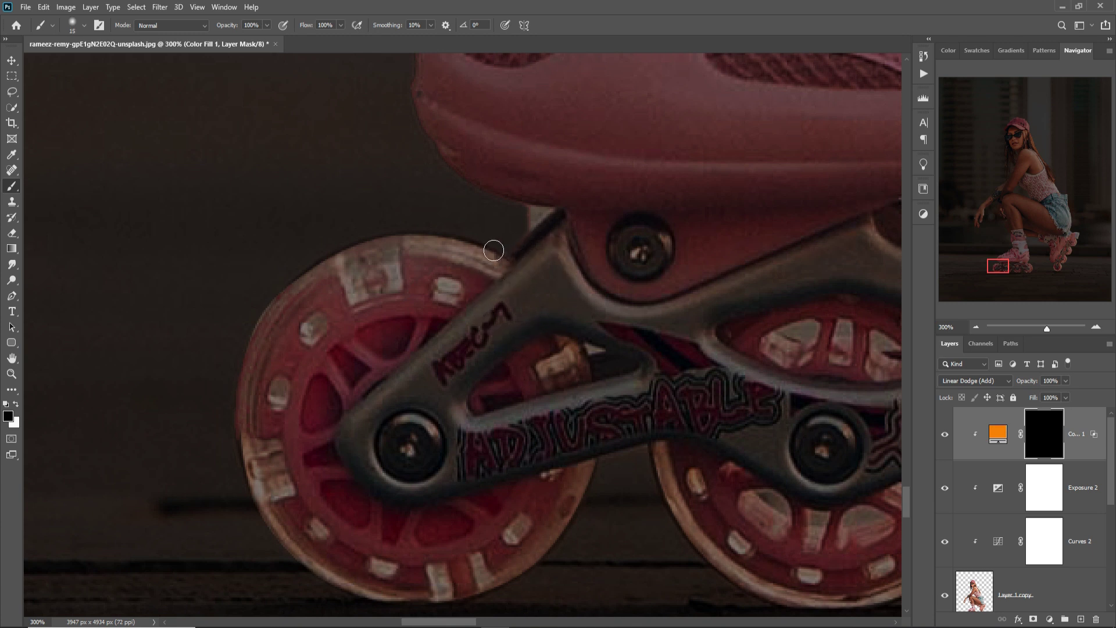
Paint white on the mask so the front and middle wheels and frame openings glow
click(16, 405)
key(bracketright)
key(bracketright)
mouse_move(462, 262)
mouse_down()
mouse_move(510, 278)
mouse_move(411, 369)
mouse_move(374, 536)
mouse_move(448, 599)
mouse_move(335, 481)
mouse_move(579, 531)
mouse_up()
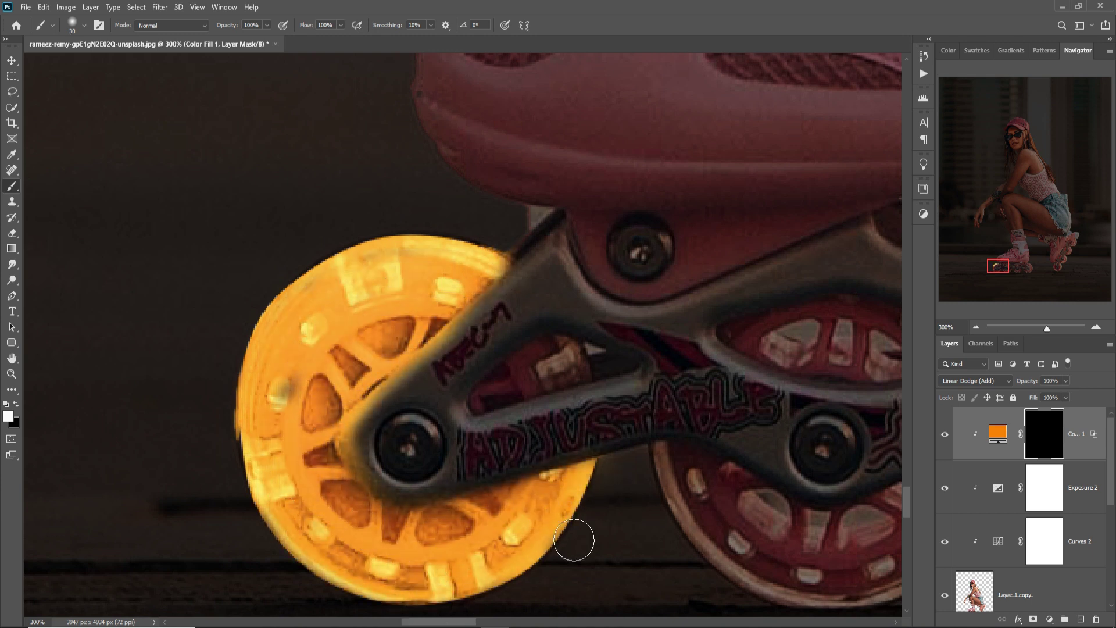
key(bracketleft)
mouse_move(550, 366)
mouse_down()
mouse_move(497, 424)
mouse_move(605, 373)
mouse_move(611, 398)
mouse_move(501, 410)
mouse_move(475, 383)
mouse_up()
mouse_move(680, 488)
mouse_down()
mouse_move(705, 477)
mouse_move(740, 517)
mouse_up()
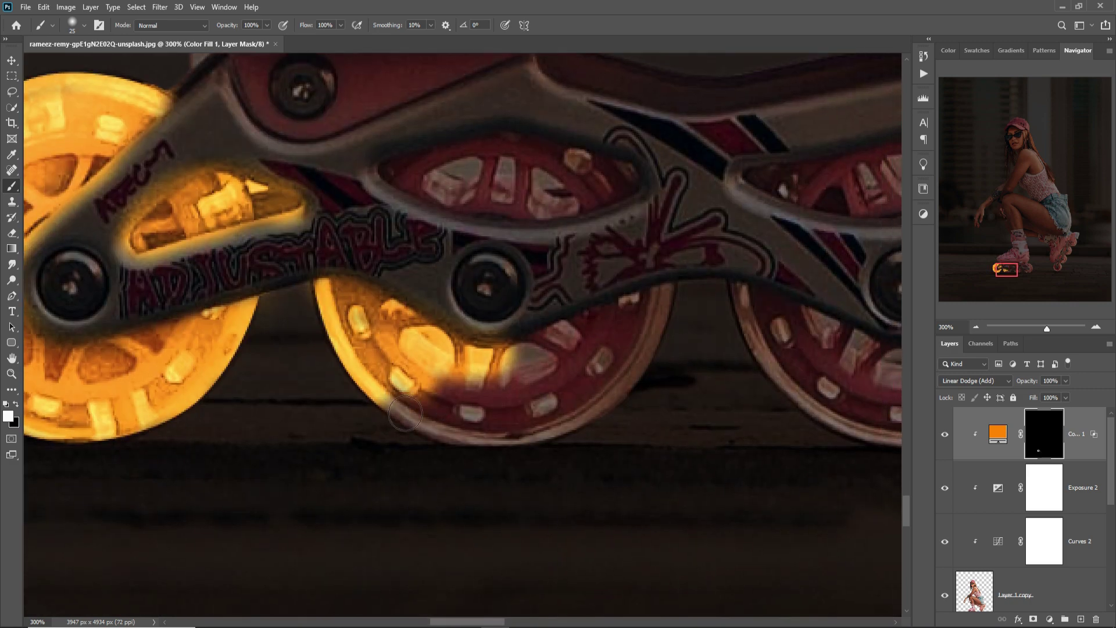
mouse_move(548, 465)
mouse_down()
mouse_move(602, 366)
mouse_move(578, 456)
mouse_move(568, 384)
mouse_up()
mouse_move(576, 175)
mouse_down()
mouse_move(488, 174)
mouse_move(543, 163)
mouse_move(611, 210)
mouse_move(419, 205)
mouse_up()
drag(829, 201, 643, 257)
mouse_move(575, 236)
mouse_down()
mouse_move(645, 255)
mouse_move(802, 257)
mouse_move(611, 261)
mouse_move(663, 410)
mouse_move(907, 375)
mouse_move(663, 437)
mouse_move(855, 392)
mouse_move(581, 375)
mouse_up()
drag(488, 366, 667, 380)
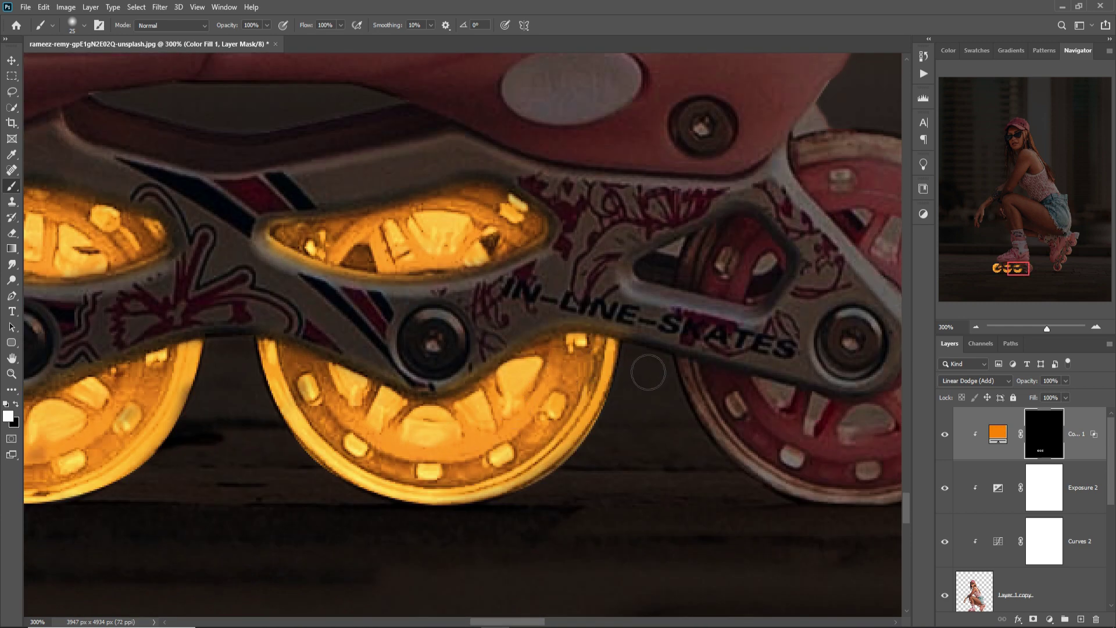
mouse_move(738, 408)
mouse_down()
mouse_move(566, 349)
mouse_move(732, 410)
mouse_move(818, 286)
mouse_move(681, 104)
mouse_move(820, 175)
mouse_move(872, 262)
mouse_move(701, 423)
mouse_up()
scroll(790, 459, right, 3)
scroll(802, 429, right, 10)
scroll(506, 329, right, 5)
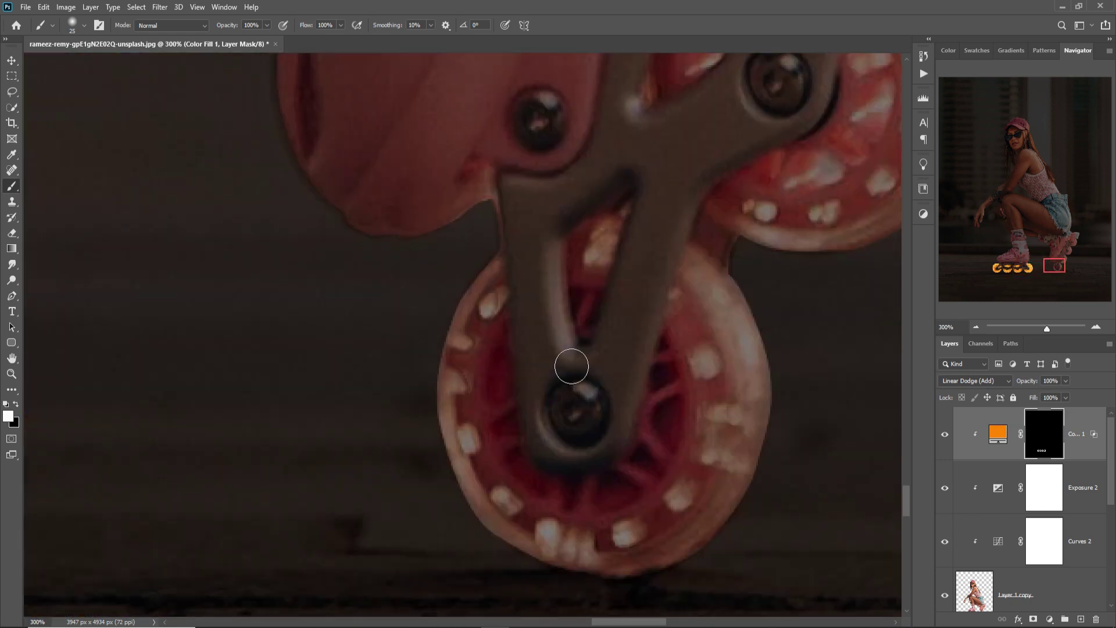
mouse_move(506, 329)
mouse_down()
mouse_move(489, 502)
mouse_move(759, 531)
mouse_move(653, 479)
mouse_move(732, 242)
mouse_move(747, 292)
mouse_move(623, 241)
mouse_move(593, 344)
mouse_move(777, 264)
mouse_move(759, 210)
mouse_up()
scroll(486, 429, up, 3)
scroll(486, 428, right, 5)
Paint glow over the remaining wheels and the frames' upper and lower slots
mouse_move(486, 428)
mouse_down()
mouse_move(518, 207)
mouse_move(630, 291)
mouse_move(604, 290)
mouse_move(523, 444)
mouse_up()
scroll(523, 444, up, 3)
mouse_move(576, 340)
mouse_down()
mouse_move(511, 281)
mouse_move(612, 305)
mouse_move(703, 201)
mouse_up()
mouse_move(704, 200)
mouse_down()
mouse_move(683, 345)
mouse_move(611, 131)
mouse_move(668, 118)
mouse_move(689, 304)
mouse_up()
scroll(688, 304, up, 3)
drag(558, 280, 652, 232)
mouse_move(375, 310)
mouse_down()
mouse_move(354, 464)
mouse_move(393, 313)
mouse_up()
mouse_move(506, 131)
mouse_down()
mouse_move(485, 249)
mouse_move(573, 180)
mouse_move(506, 274)
mouse_move(613, 169)
mouse_move(704, 337)
mouse_move(623, 498)
mouse_move(768, 288)
mouse_move(811, 200)
mouse_move(808, 448)
mouse_move(640, 443)
mouse_up()
scroll(506, 228, up, 3)
scroll(611, 418, down, 4)
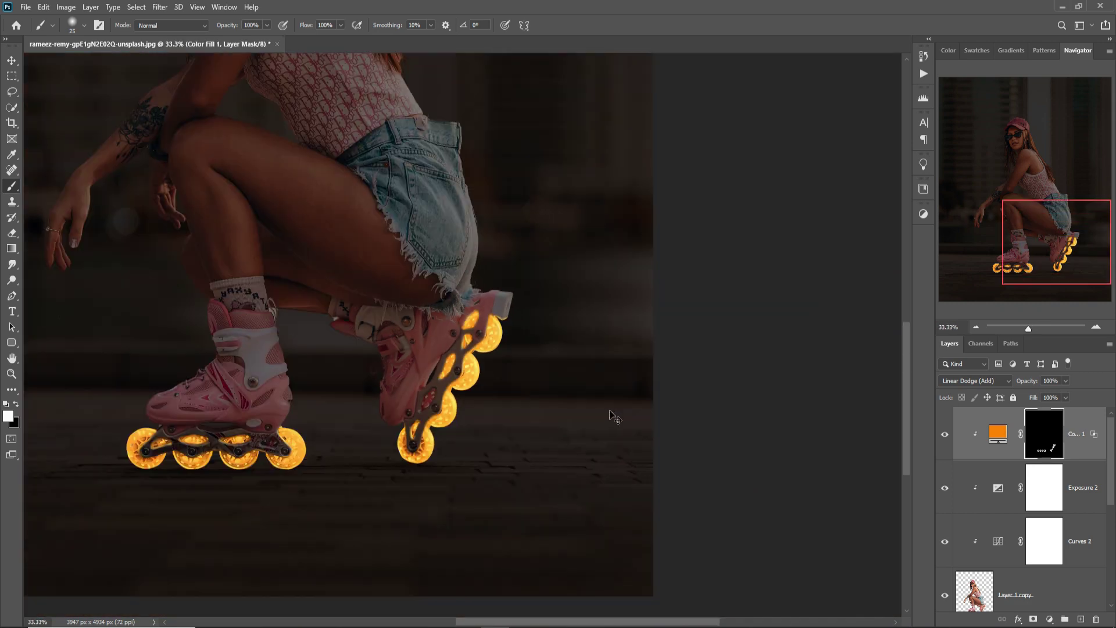
scroll(610, 419, up, 3)
drag(642, 180, 610, 200)
drag(419, 454, 462, 366)
scroll(436, 410, down, 3)
scroll(488, 418, up, 3)
mouse_move(489, 436)
mouse_down()
mouse_move(528, 424)
mouse_move(483, 445)
mouse_up()
scroll(515, 453, down, 2)
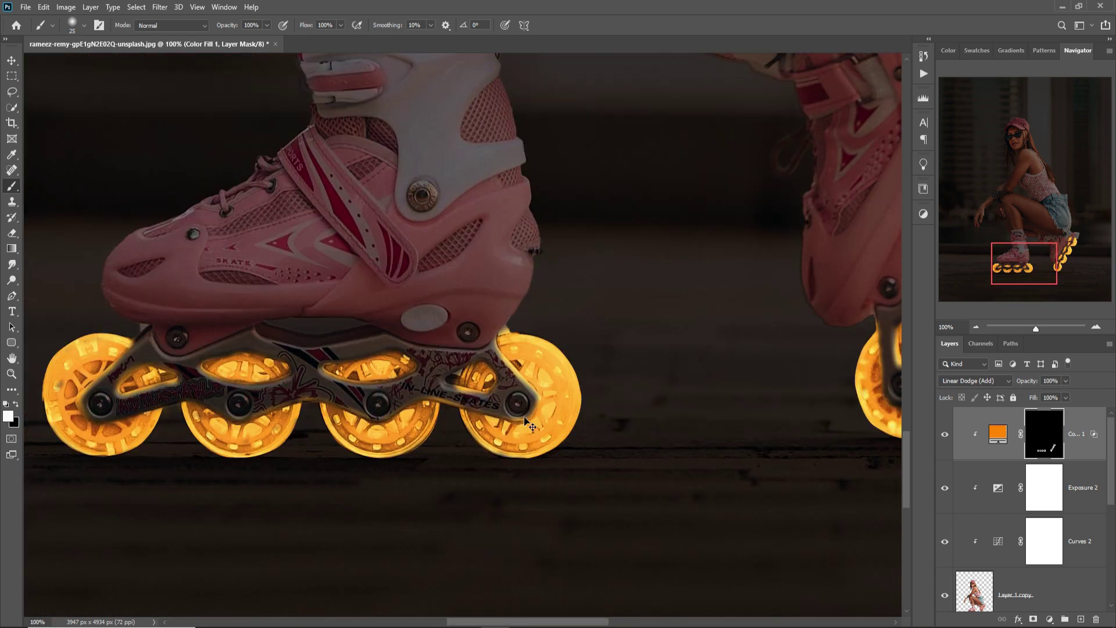
scroll(524, 419, down, 1)
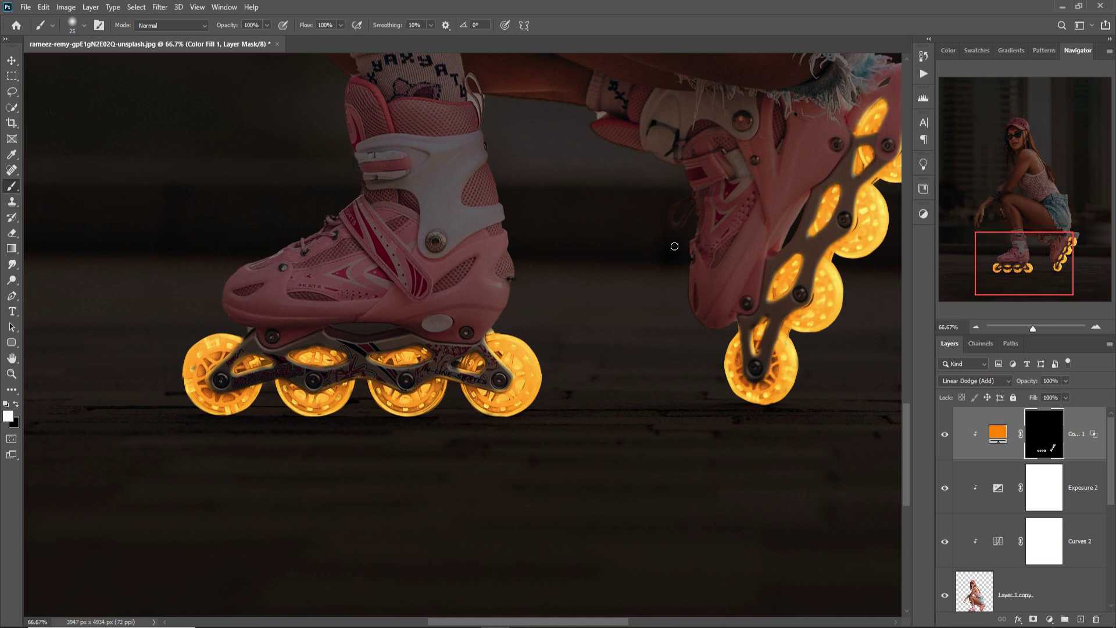
scroll(277, 330, up, 3)
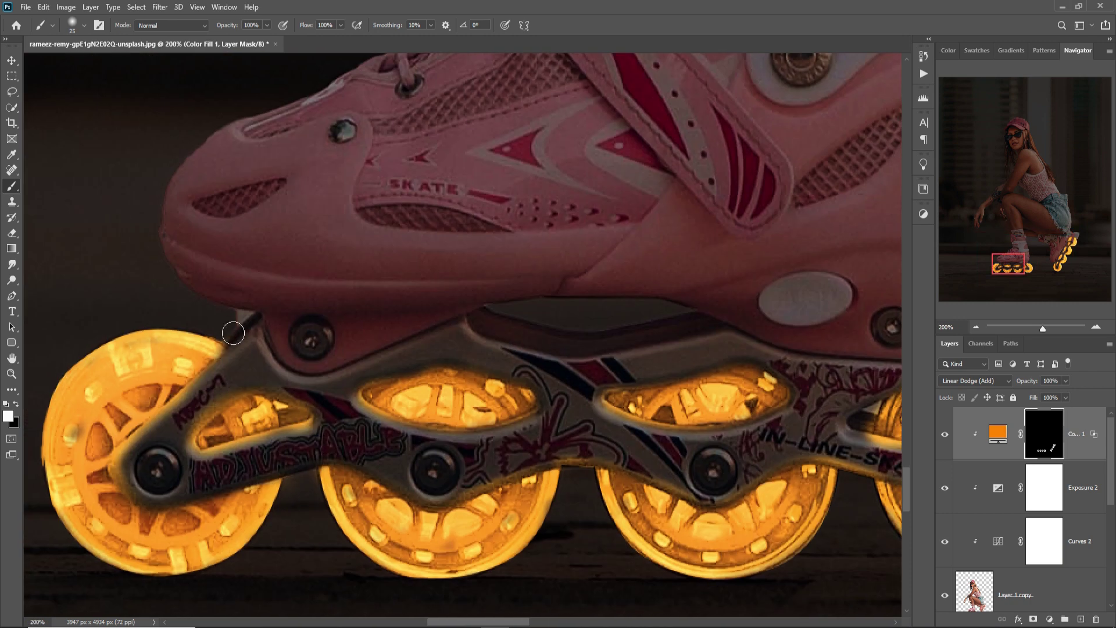
Brush white on the mask along the left boot's edges and grey heel piece
drag(165, 223, 262, 118)
scroll(262, 118, right, 5)
drag(611, 384, 625, 154)
scroll(625, 224, up, 3)
scroll(635, 340, up, 3)
drag(634, 341, 815, 316)
scroll(814, 317, right, 5)
mouse_move(527, 292)
mouse_down()
mouse_move(578, 392)
mouse_move(829, 545)
mouse_up()
scroll(328, 203, down, 5)
mouse_move(357, 236)
mouse_down()
mouse_move(338, 468)
mouse_move(485, 578)
mouse_up()
scroll(573, 425, up, 3)
scroll(573, 425, right, 5)
drag(768, 366, 834, 211)
key(ctrl+0)
scroll(220, 421, up, 5)
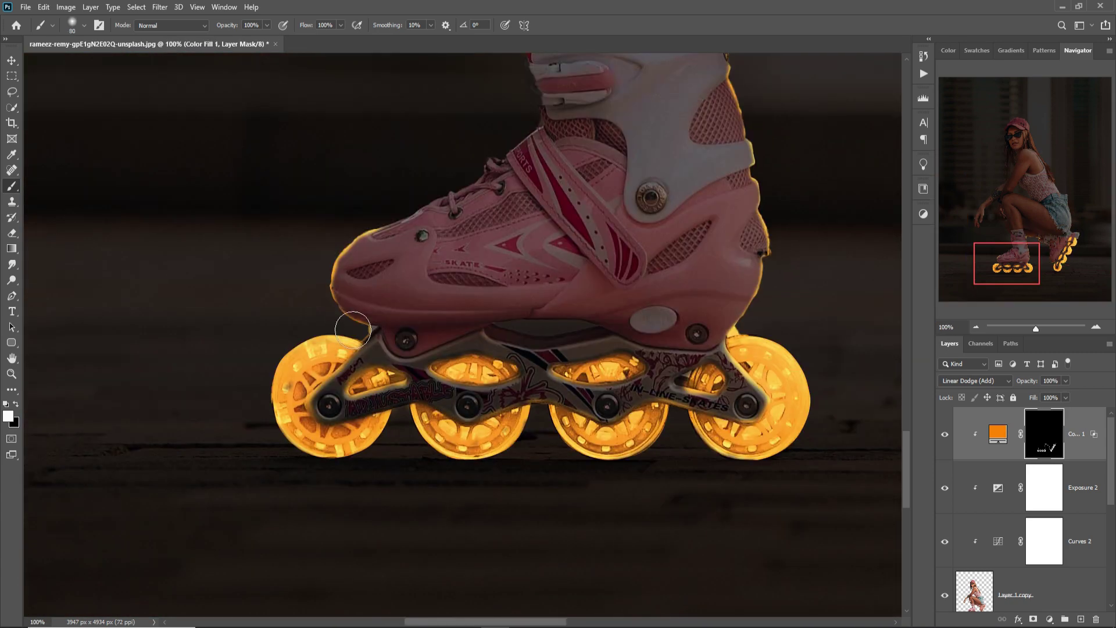
Paint orange glow along the upper leg, undoing the stray stroke on heel and sock
key(bracketright)
drag(366, 336, 750, 349)
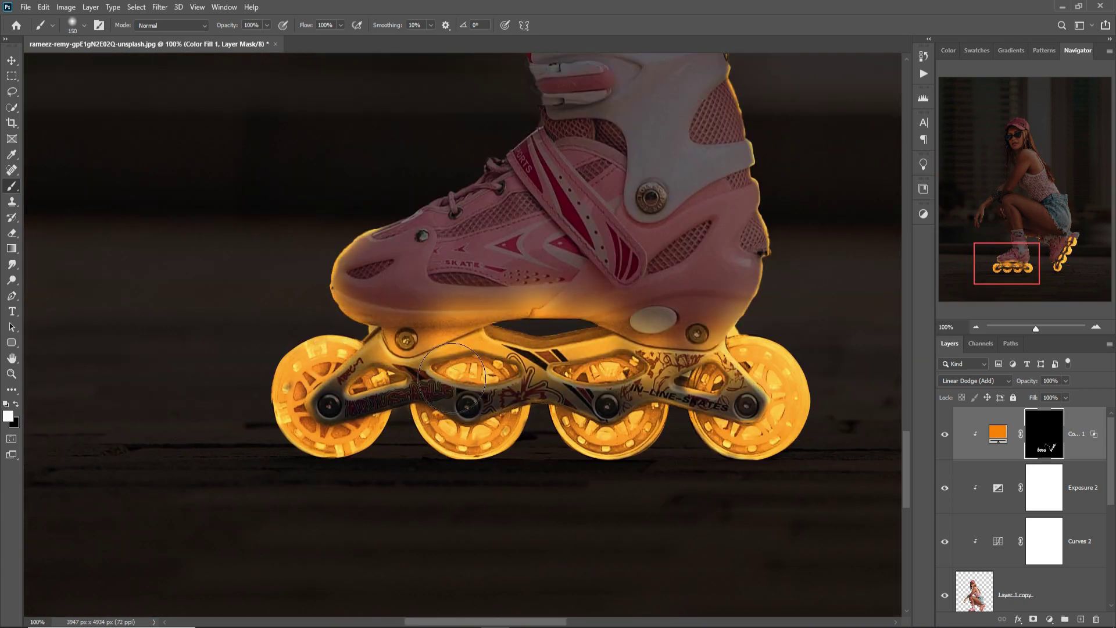
mouse_move(375, 332)
mouse_down()
mouse_move(733, 358)
mouse_move(755, 87)
mouse_up()
scroll(636, 288, right, 5)
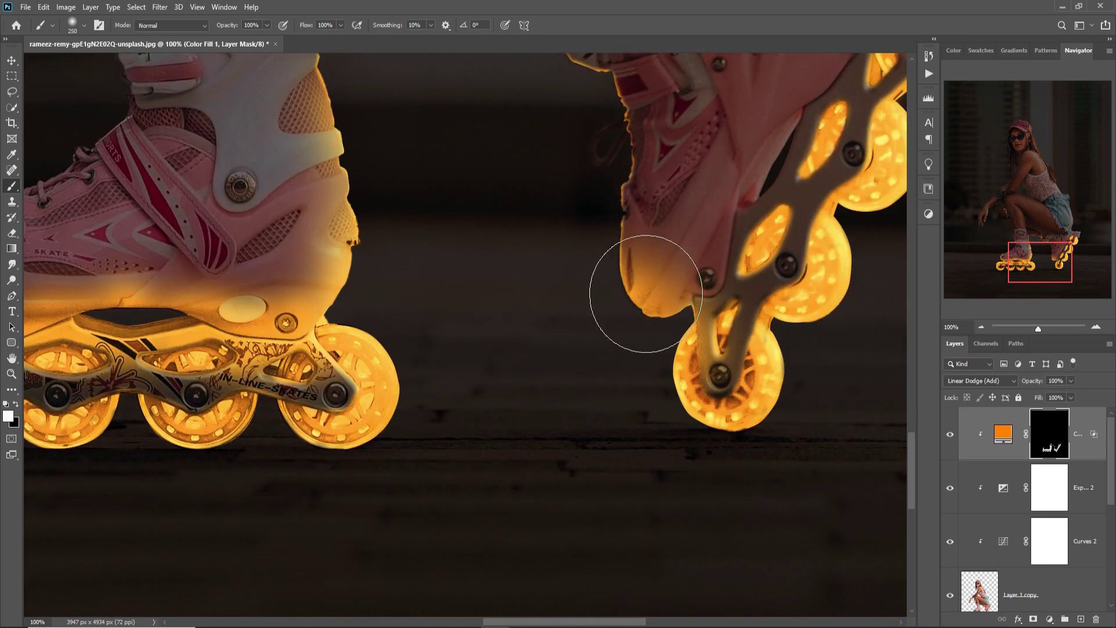
scroll(629, 364, up, 3)
scroll(524, 348, up, 3)
key(ctrl+z)
key(bracketleft)
key(bracketleft)
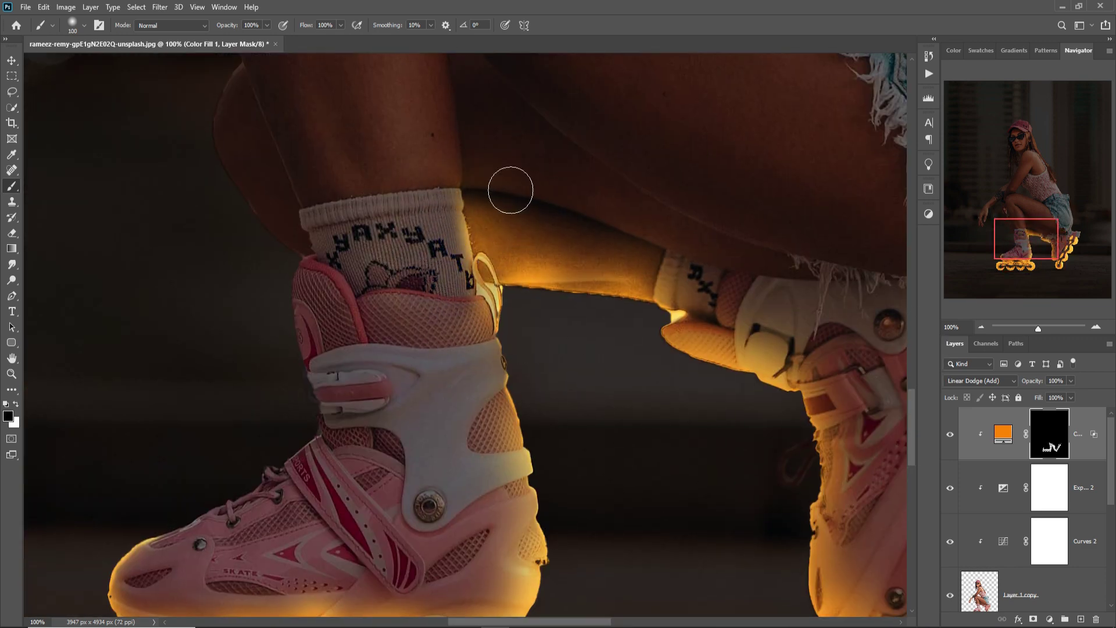
key(x)
shift+click(486, 187)
Add glow along the thigh edge, mask the inner edge, then wash orange over the thigh
drag(872, 255, 665, 229)
scroll(524, 174, up, 3)
drag(418, 130, 398, 274)
scroll(442, 267, up, 2)
key(x)
key(bracketleft)
key(bracketleft)
key(bracketleft)
key(bracketleft)
key(bracketleft)
drag(375, 174, 397, 286)
key(x)
key(bracketright)
key(bracketright)
key(bracketright)
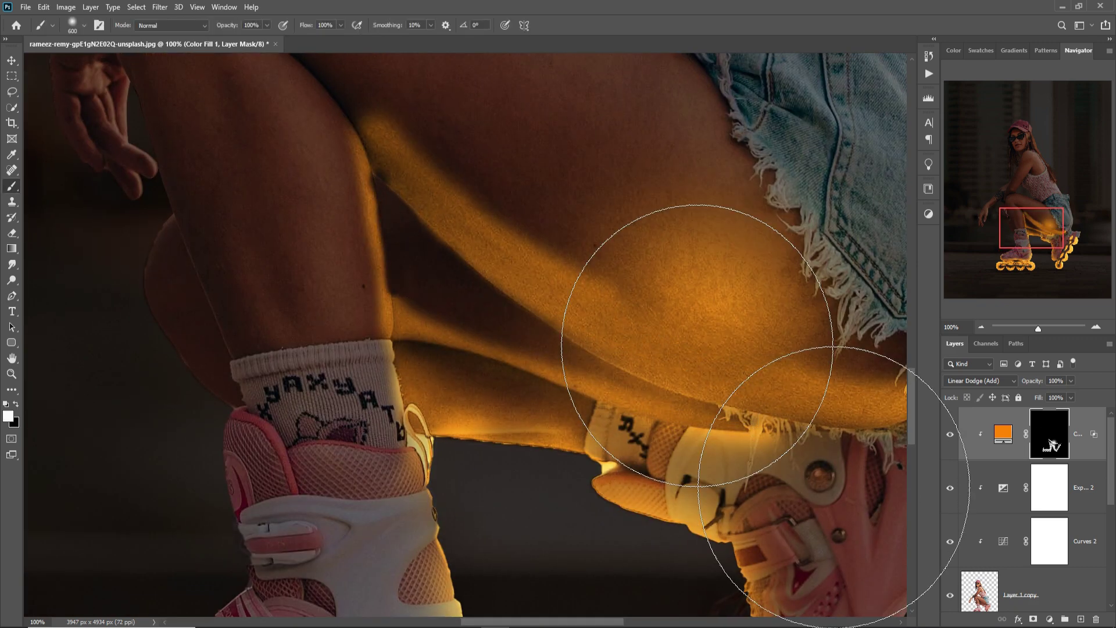
mouse_move(797, 399)
mouse_down()
mouse_move(553, 323)
mouse_move(689, 463)
mouse_up()
At 29% opacity, tone down the thigh glow and add more glow on thigh and skate
key(ctrl+minus)
key(x)
key(bracketleft)
key(bracketleft)
key(bracketleft)
key(2)
key(9)
mouse_move(489, 155)
mouse_down()
mouse_move(797, 337)
mouse_move(400, 279)
mouse_move(672, 324)
mouse_move(561, 294)
mouse_up()
scroll(747, 399, down, 3)
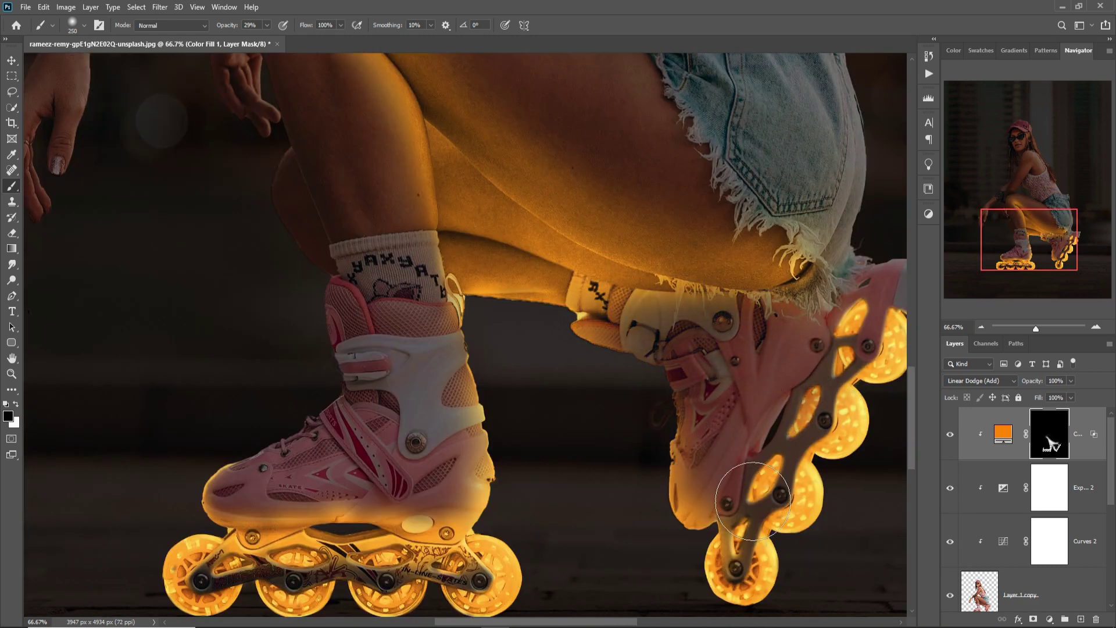
key(x)
drag(645, 367, 686, 462)
scroll(685, 461, up, 3)
drag(611, 218, 693, 282)
key(bracketleft)
key(bracketleft)
key(bracketleft)
mouse_move(401, 401)
mouse_down()
mouse_move(380, 354)
mouse_move(437, 474)
mouse_up()
Paint orange glow along the forearm, hand and fingers
mouse_move(262, 79)
mouse_down()
mouse_move(250, 142)
mouse_move(132, 312)
mouse_up()
key(x)
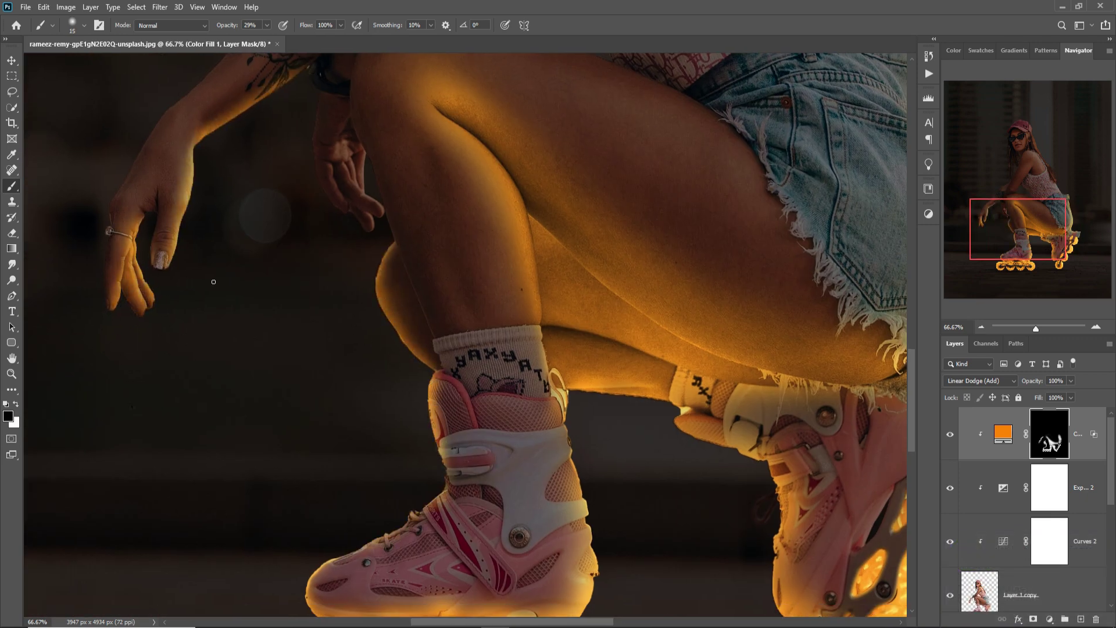
key(x)
key(bracketright)
key(bracketright)
key(bracketright)
scroll(262, 174, up, 2)
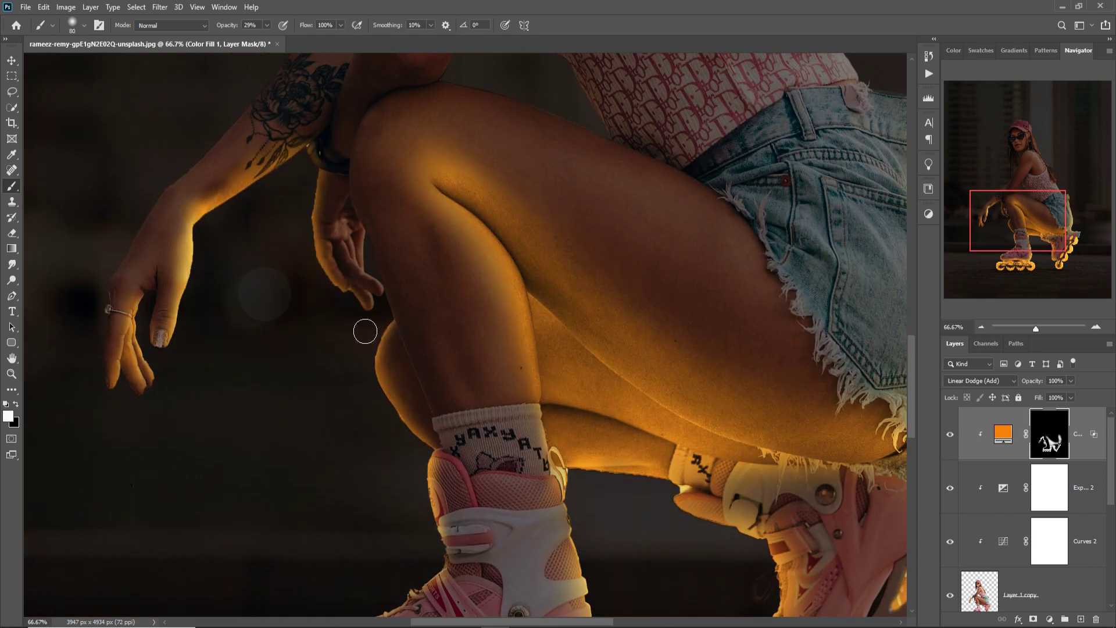
scroll(358, 338, up, 4)
Brighten the arm edge, upper arm and armpit, then dim part of the upper arm
key(7)
key(9)
drag(506, 131, 498, 292)
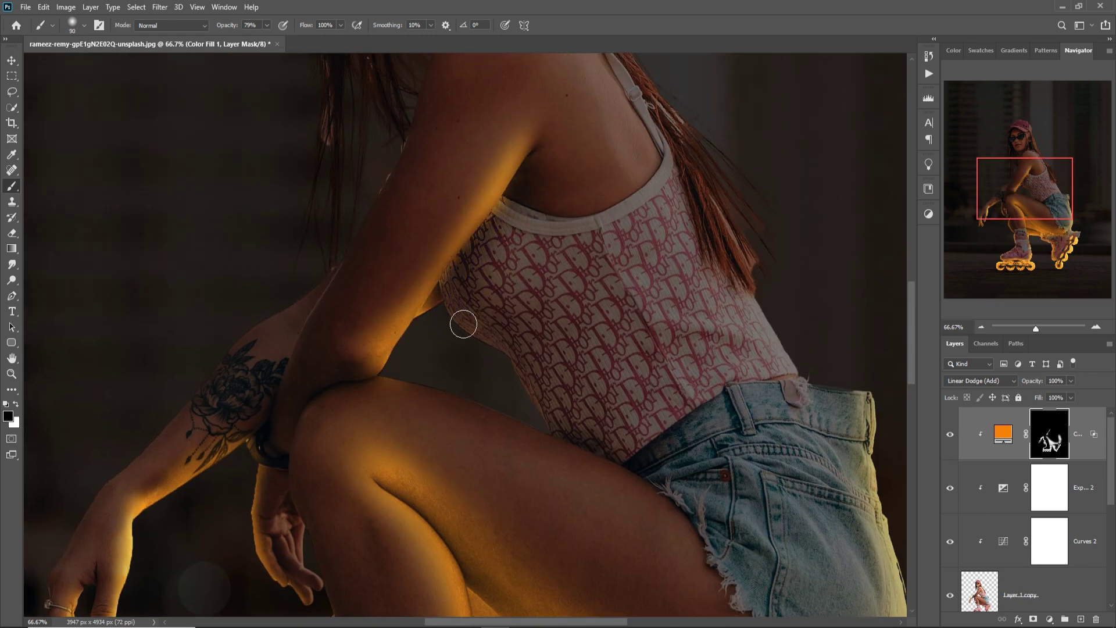
key(bracketright)
drag(515, 170, 407, 399)
key(bracketleft)
key(bracketleft)
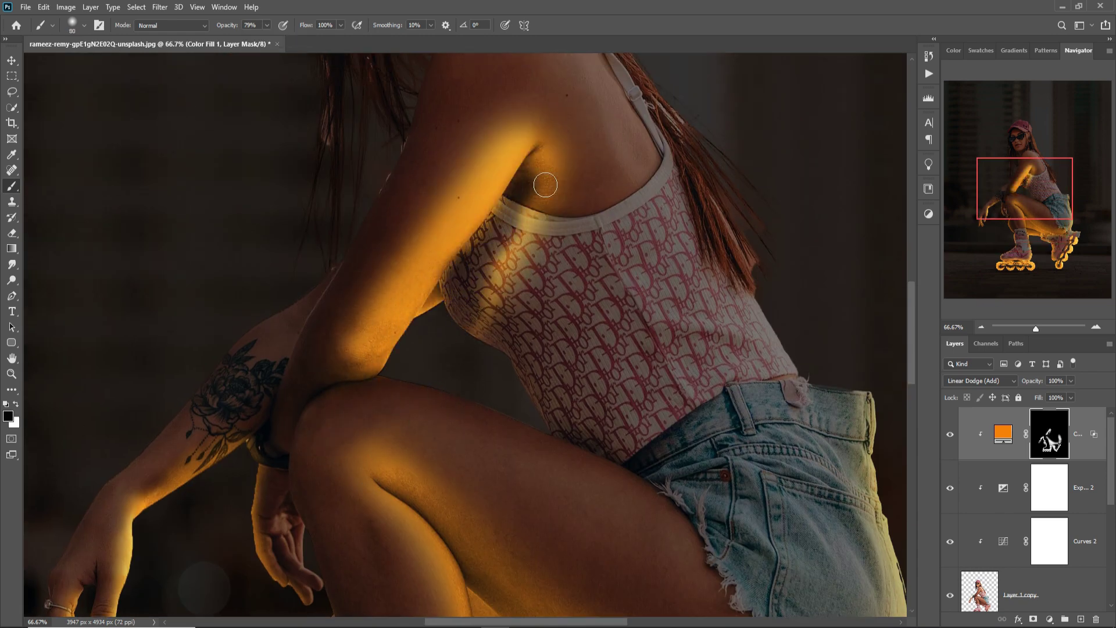
drag(541, 194, 524, 219)
At lower opacity with a larger brush, refine the upper-arm glow with dimming and brightening strokes
key(3)
key(7)
key(bracketright)
key(bracketright)
key(bracketright)
drag(581, 125, 544, 127)
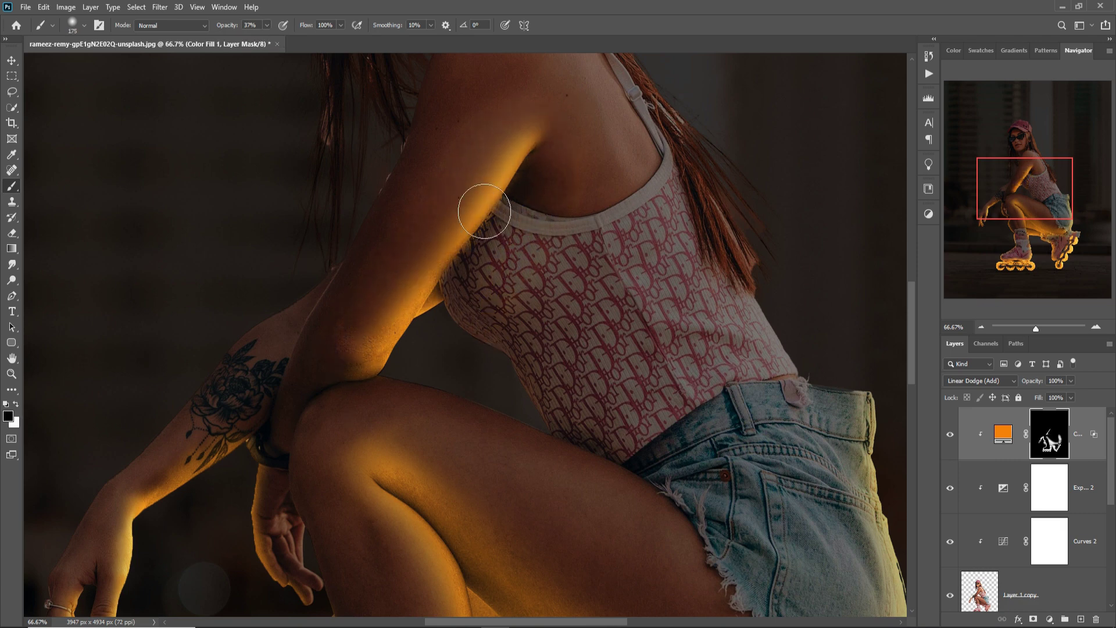
key(bracketright)
mouse_move(410, 305)
mouse_down()
mouse_move(569, 120)
mouse_move(473, 212)
mouse_up()
drag(497, 349, 440, 148)
At 100% opacity, light the cap brim orange and slightly dim it
key(bracketright)
key(bracketright)
key(bracketright)
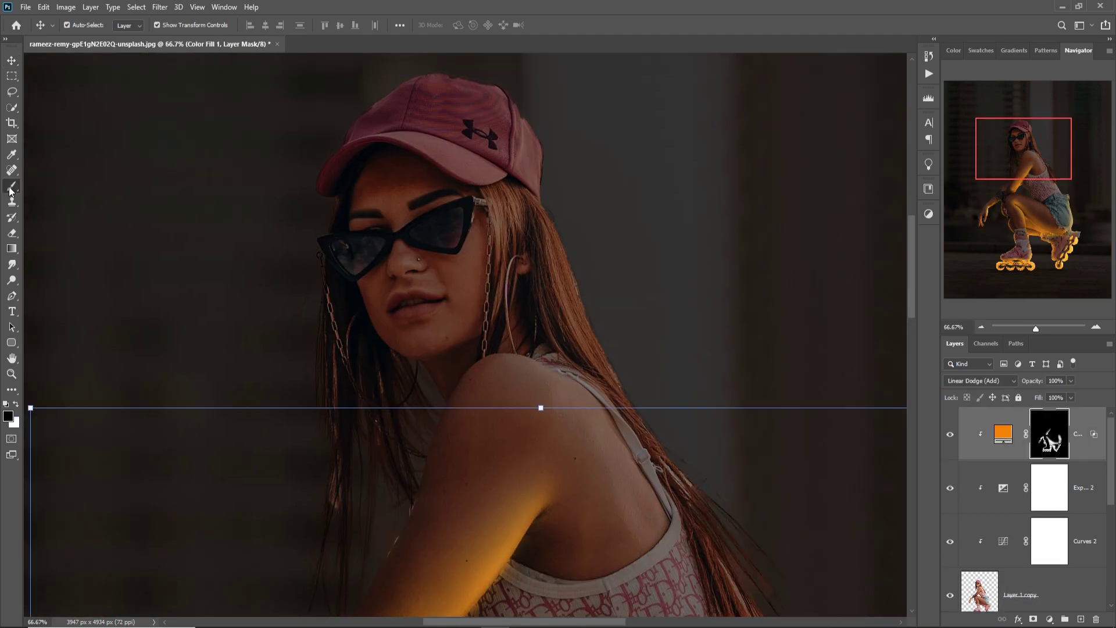
key(0)
key(bracketleft)
key(bracketleft)
key(bracketleft)
drag(331, 179, 514, 175)
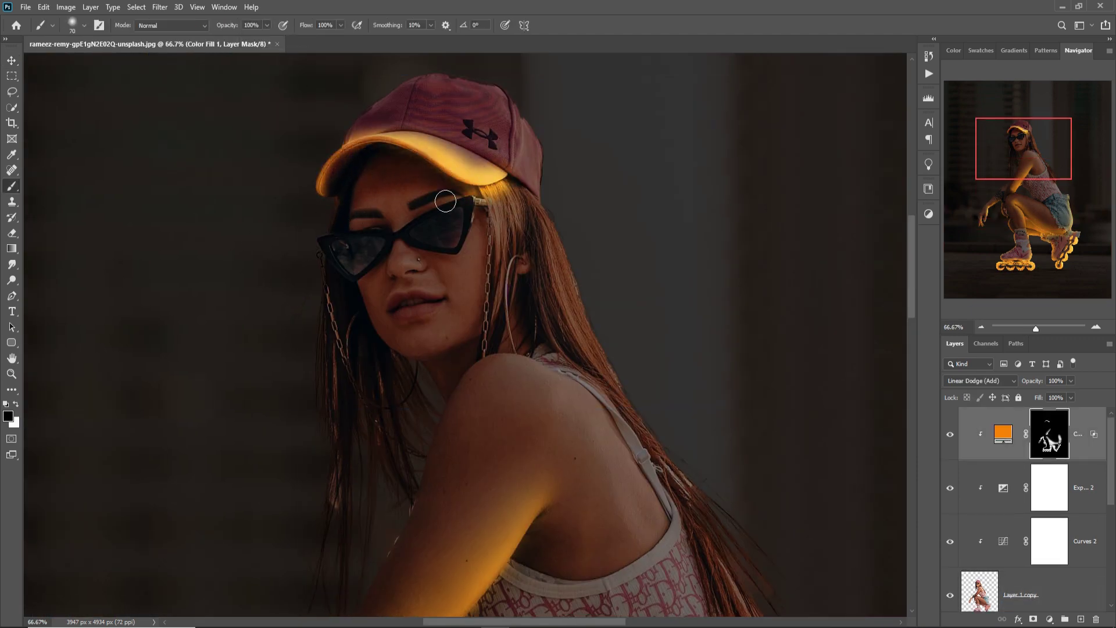
drag(449, 196, 506, 171)
Keep glow off the face and add a soft, softened glow along the jaw line
key(x)
key(bracketright)
key(bracketright)
key(bracketright)
mouse_move(462, 265)
mouse_down()
mouse_move(386, 299)
mouse_move(460, 287)
mouse_up()
key(x)
key(bracketleft)
key(bracketleft)
key(bracketleft)
key(x)
drag(367, 301, 369, 349)
drag(266, 24, 225, 41)
drag(370, 305, 456, 347)
Fit the photo in view and delete the extra Exposure layer
key(ctrl+0)
key(v)
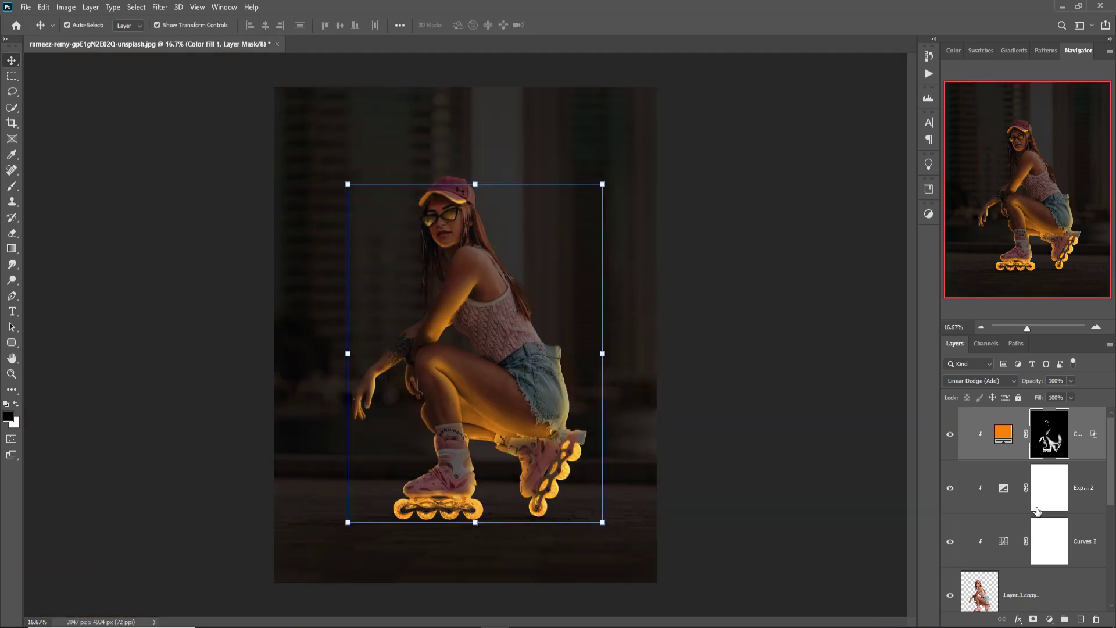
click(812, 451)
right_click(1049, 433)
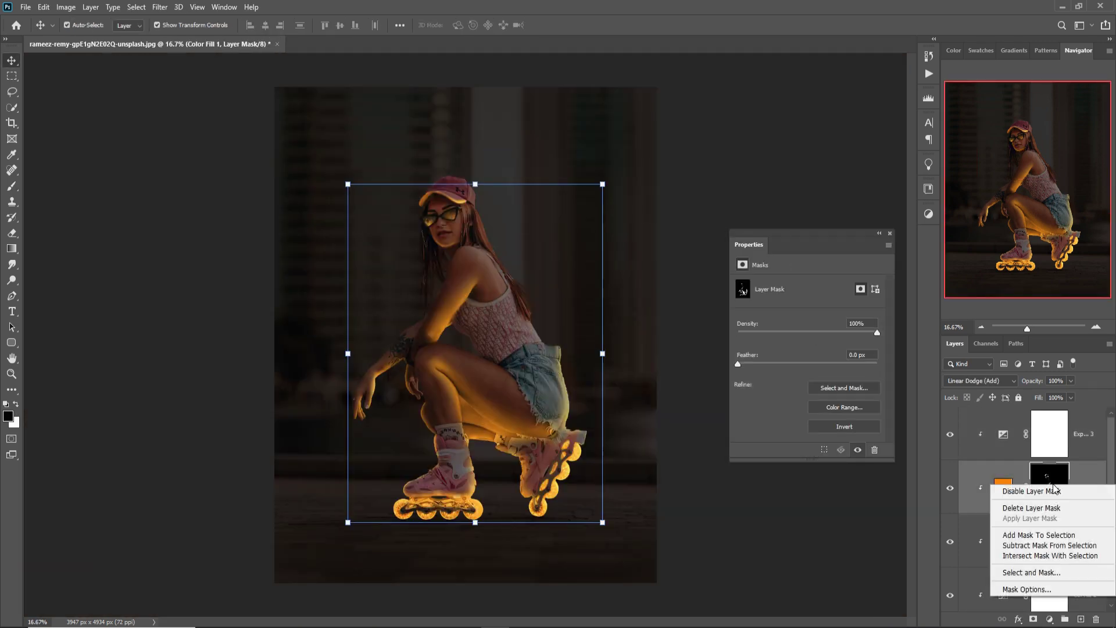
key(Delete)
Add a clipped Levels adjustment and load Color Fill 1's mask as a selection
key(ctrl+l)
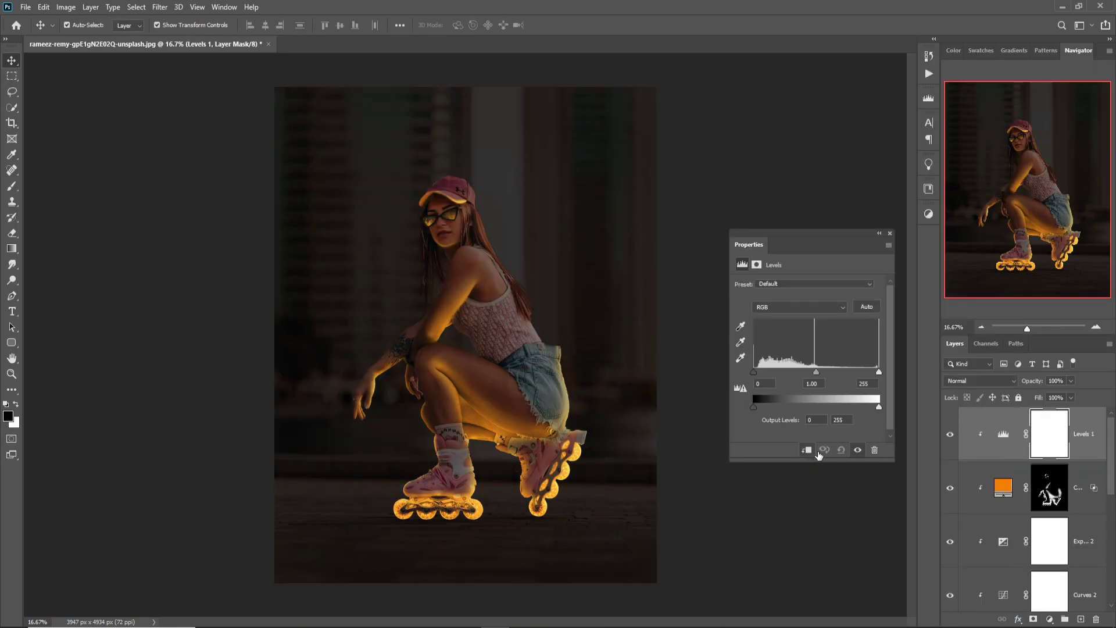
click(1049, 487)
right_click(1048, 487)
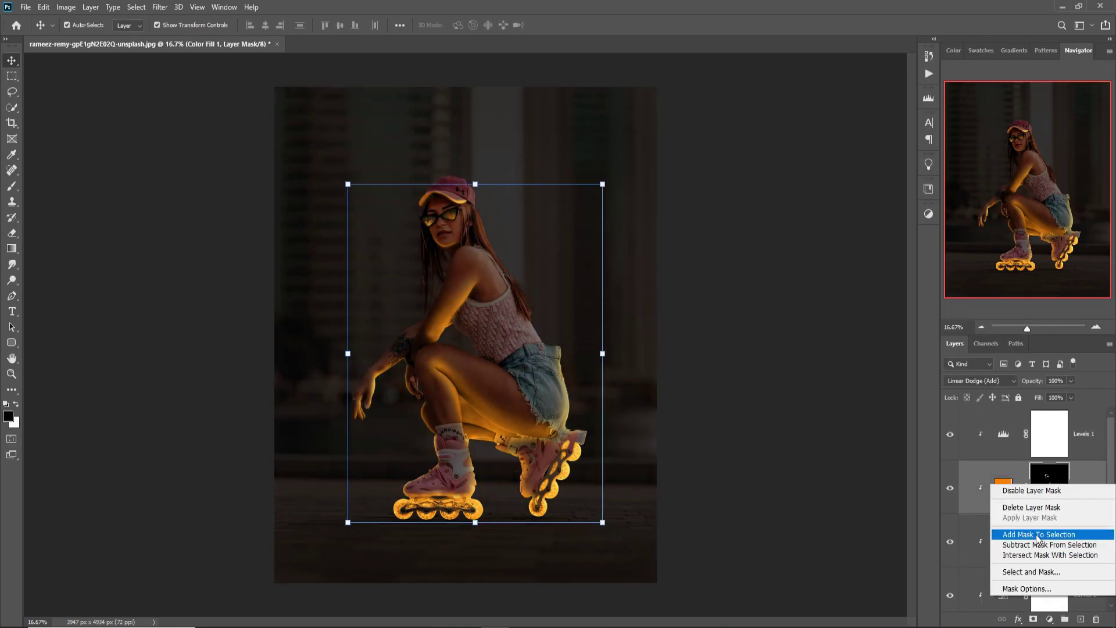
click(1025, 572)
key(Return)
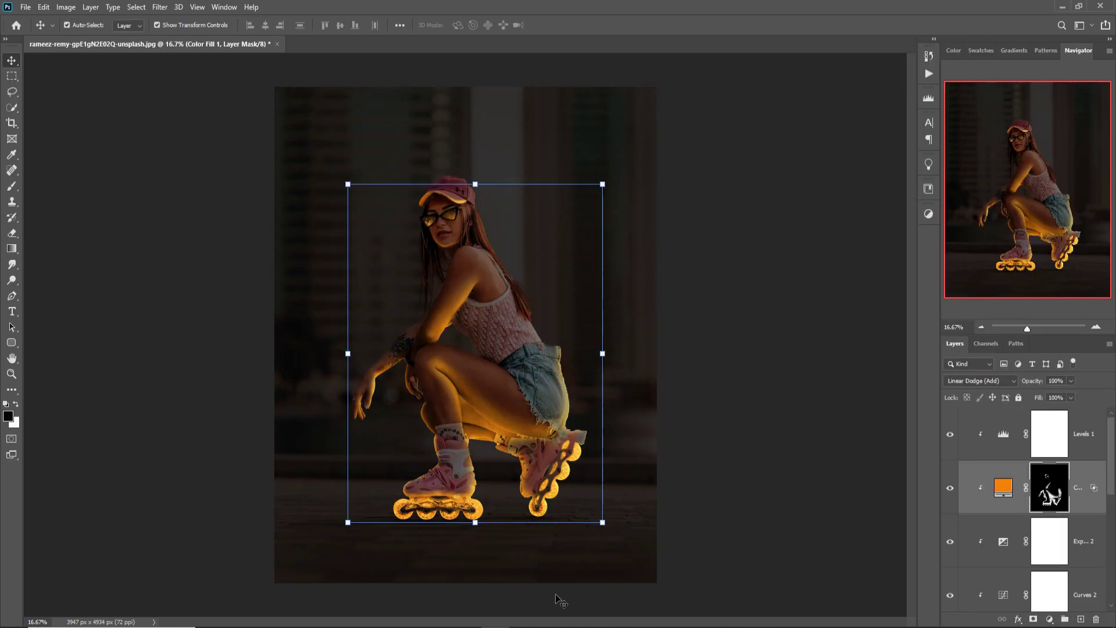
Test Color Fill 1's mask by temporarily disabling it, then restore the darkened view
click(1049, 540)
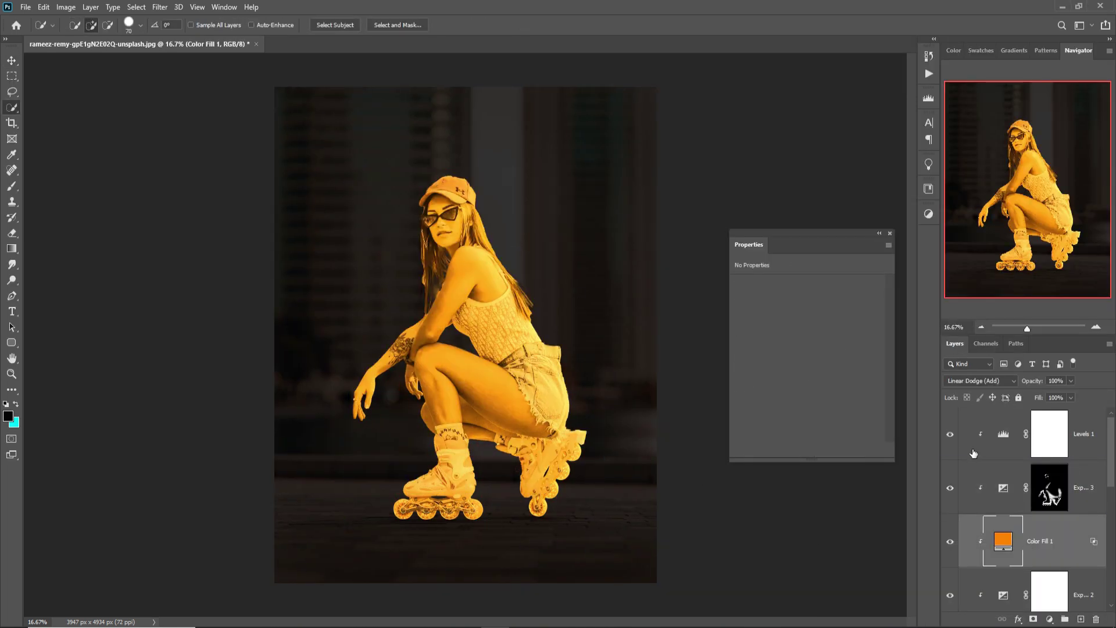
click(1050, 487)
click(498, 236)
click(1003, 487)
click(1049, 541)
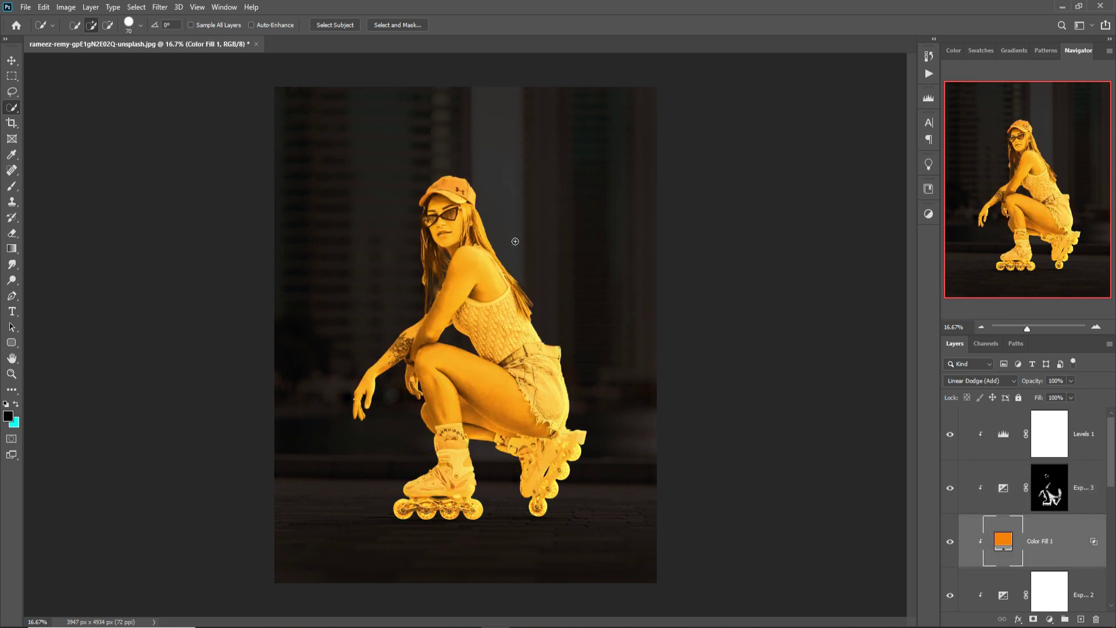
key(ctrl+alt+r)
click(1088, 609)
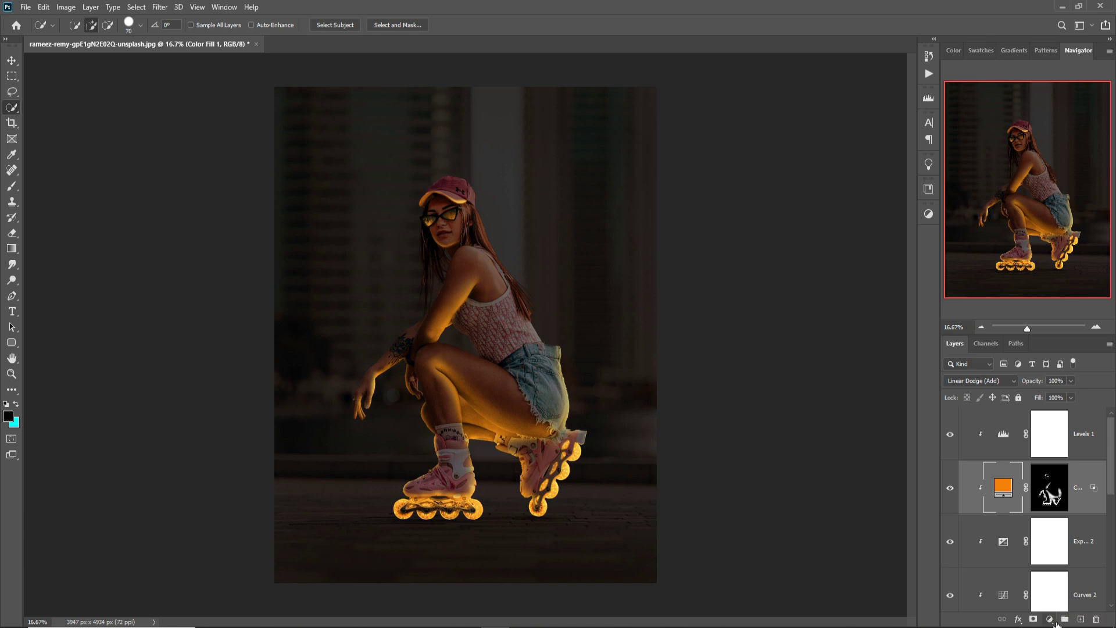
Add the Exposure 3 adjustment, set exposure to +0.89, and close Properties
click(1050, 619)
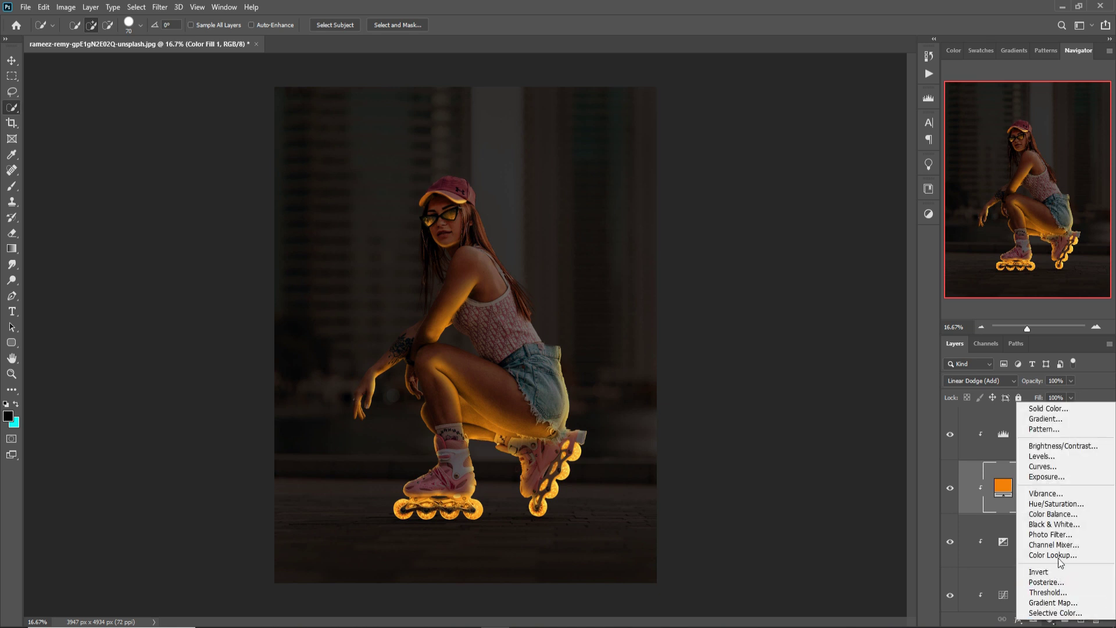
click(1049, 477)
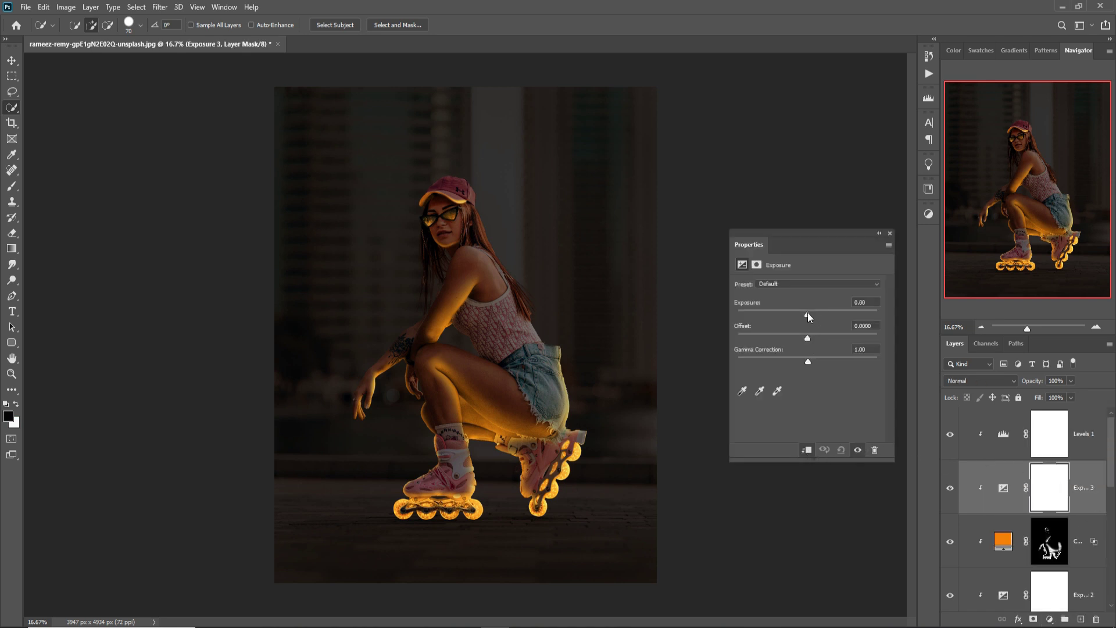
drag(808, 312, 815, 315)
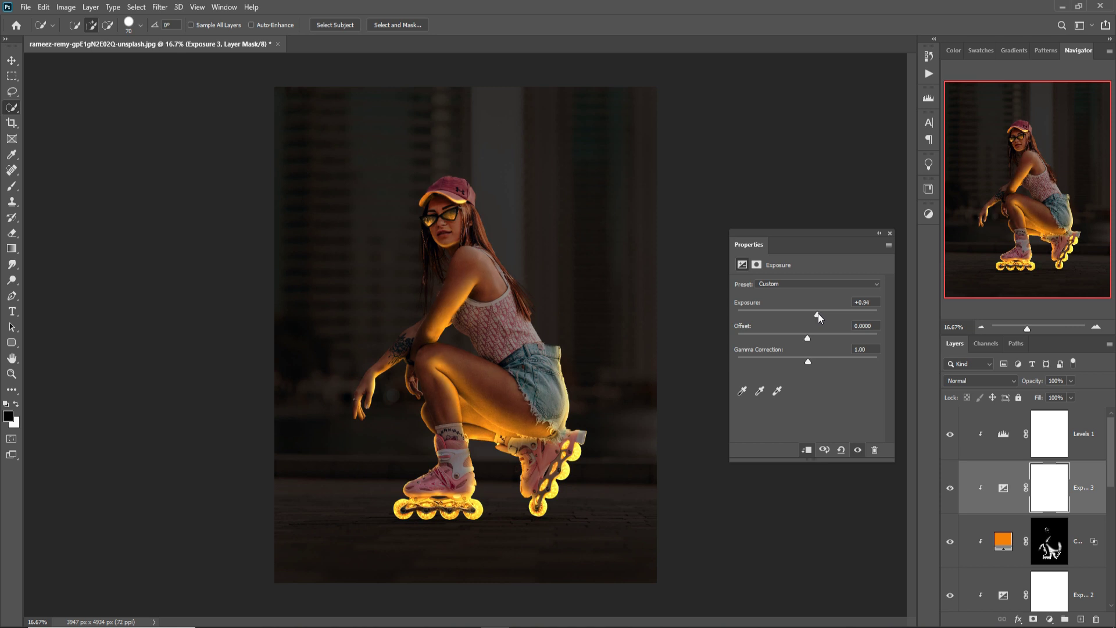
drag(818, 314, 820, 313)
click(889, 234)
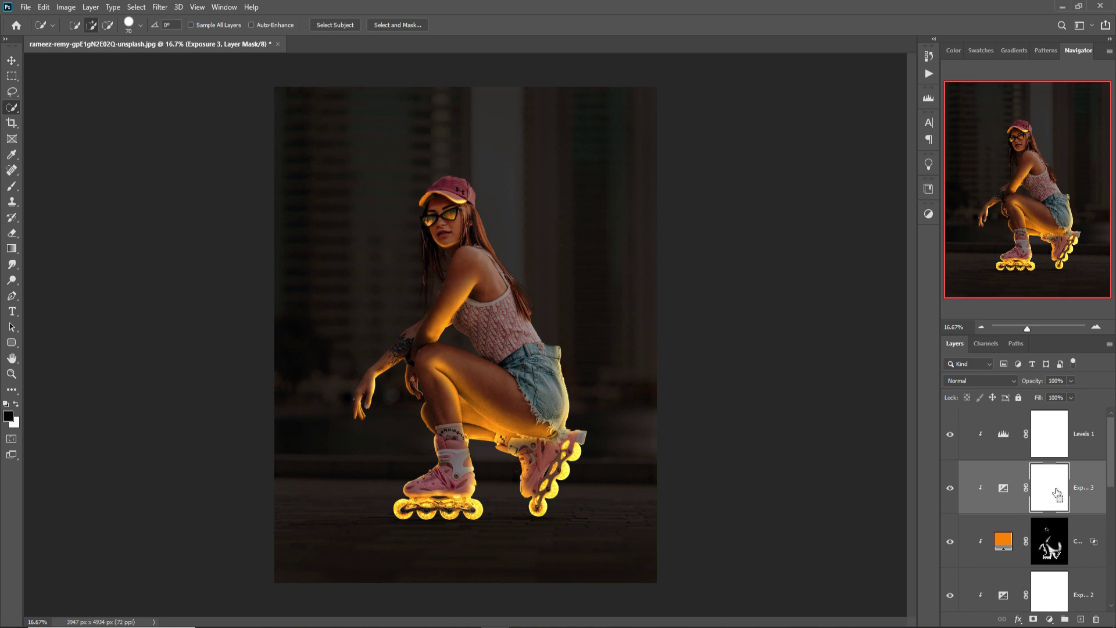
Invert the Exposure 3 mask and paint white back over the legs and thighs
key(ctrl+i)
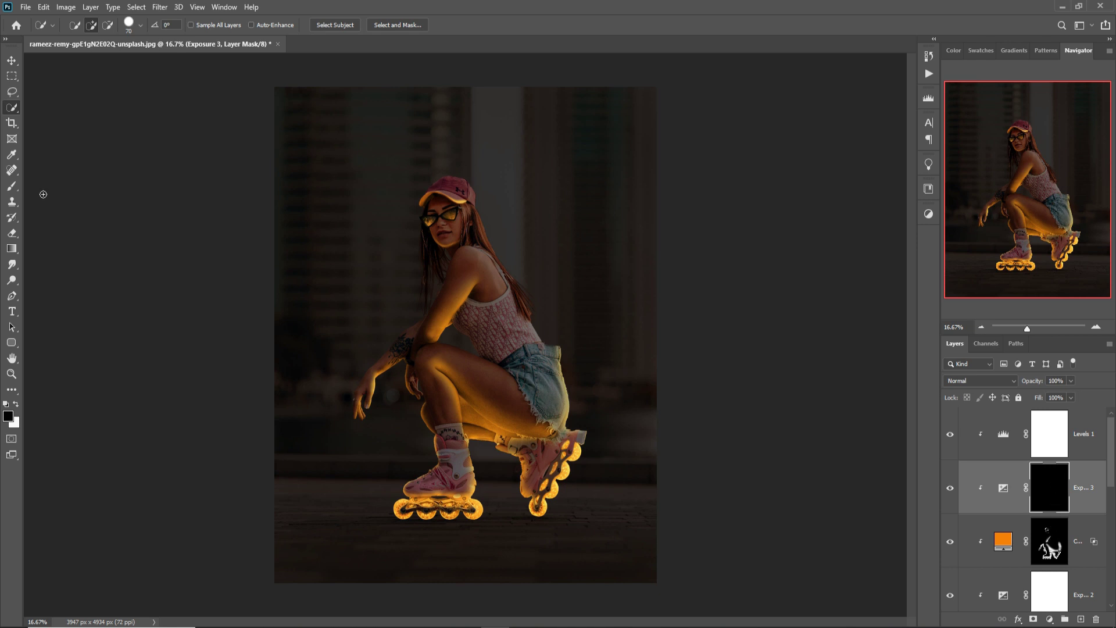
click(11, 190)
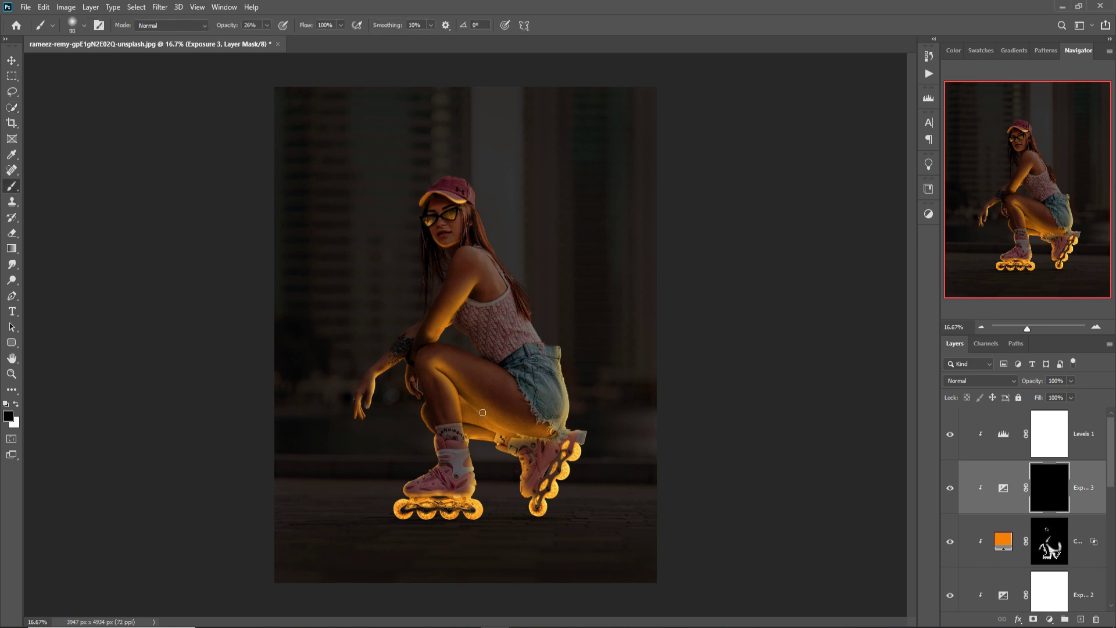
key(x)
drag(494, 421, 523, 436)
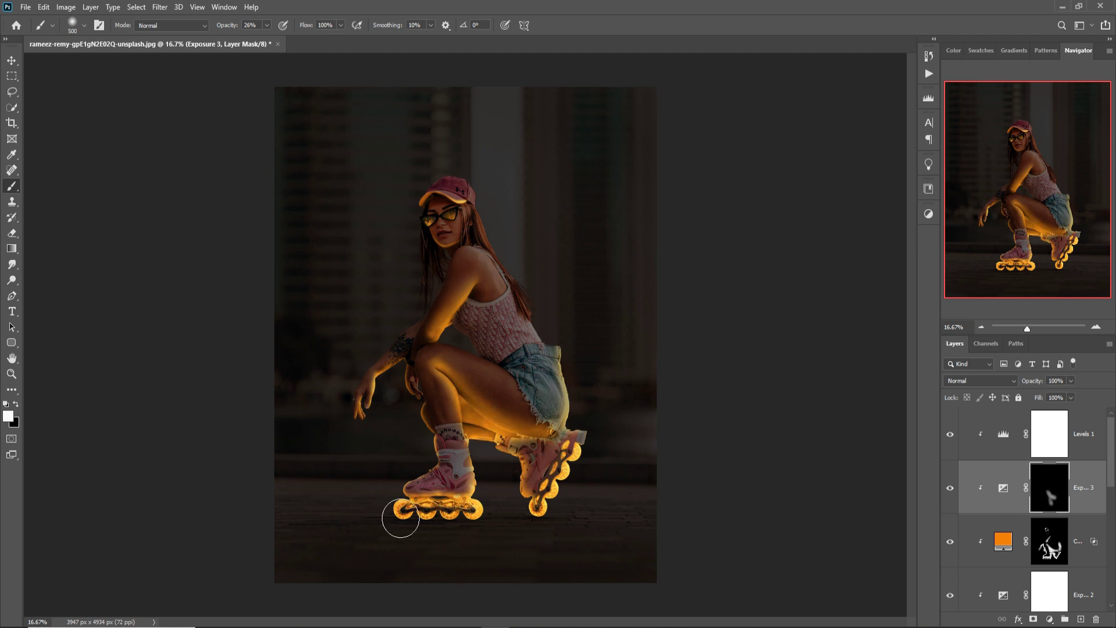
mouse_move(420, 509)
mouse_down()
mouse_move(447, 239)
mouse_move(605, 459)
mouse_move(396, 438)
mouse_up()
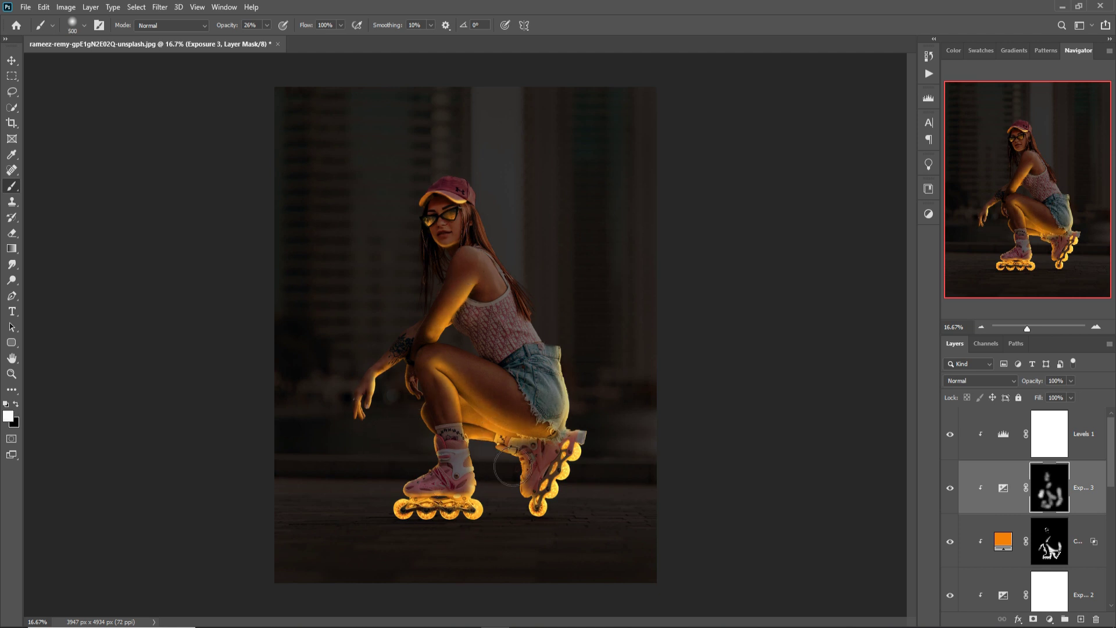
Compare the glow with Exposure 3 hidden and shown
click(1057, 544)
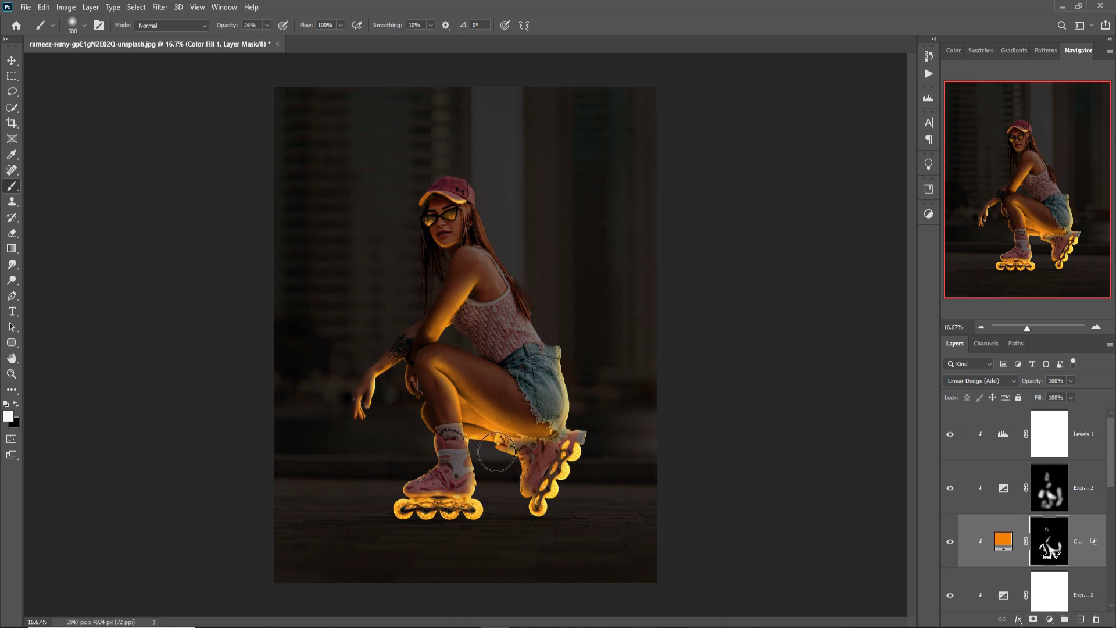
key(bracketleft)
key(bracketleft)
key(bracketleft)
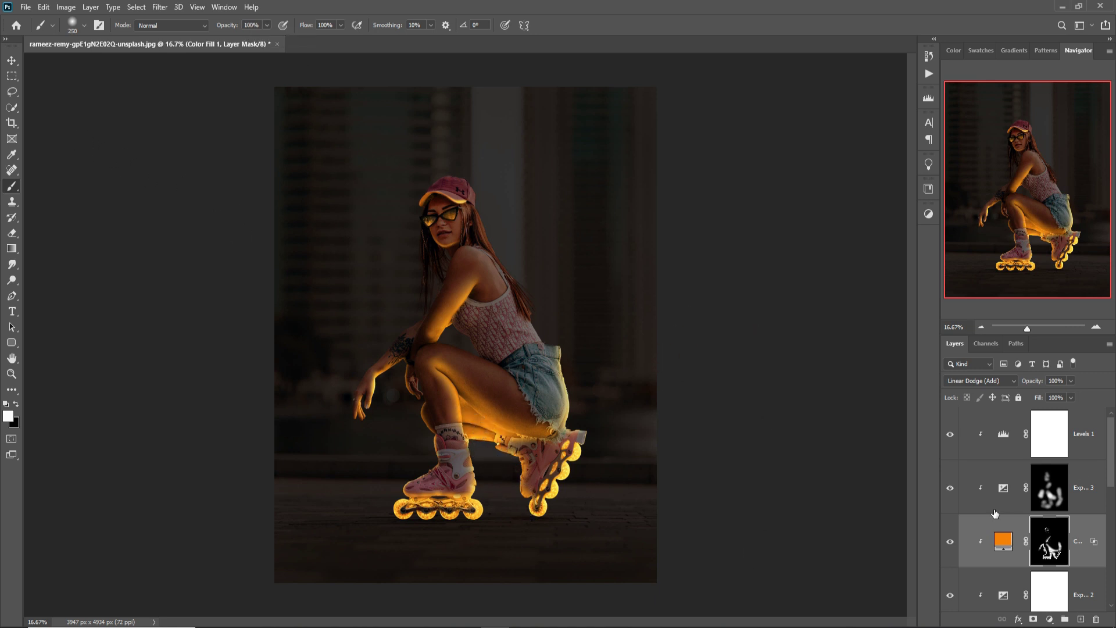
click(951, 489)
click(952, 491)
click(953, 491)
click(13, 60)
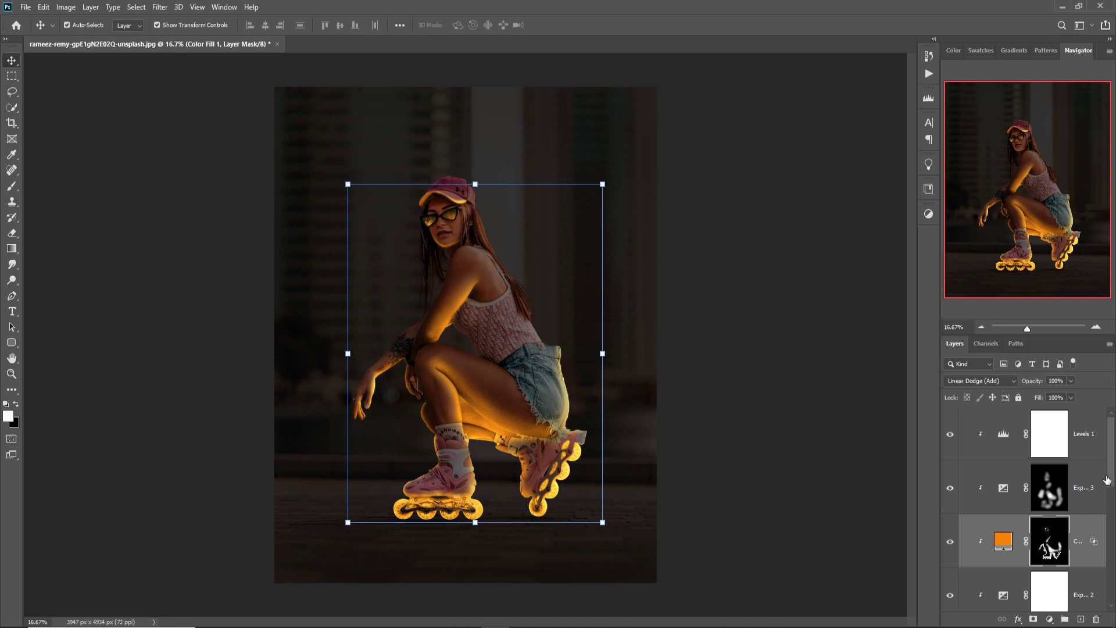
scroll(1014, 474, down, 3)
scroll(1055, 500, down, 3)
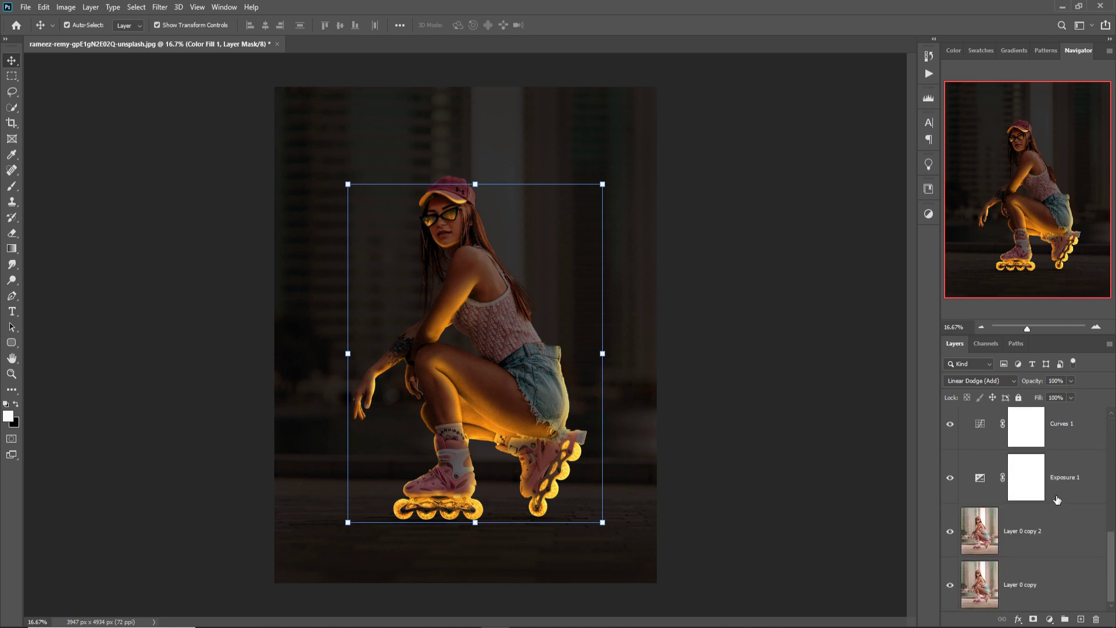
scroll(1058, 500, up, 1)
Create Layer 1 above Curves 1 and set the brush colour to golden yellow #e5ba24
click(1075, 479)
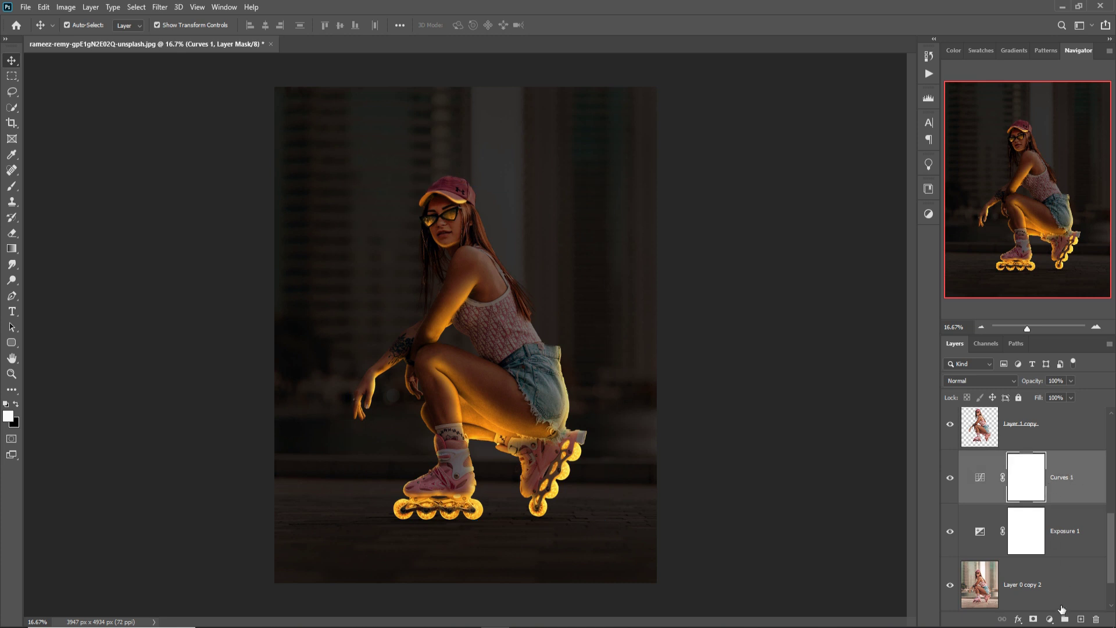
click(1082, 619)
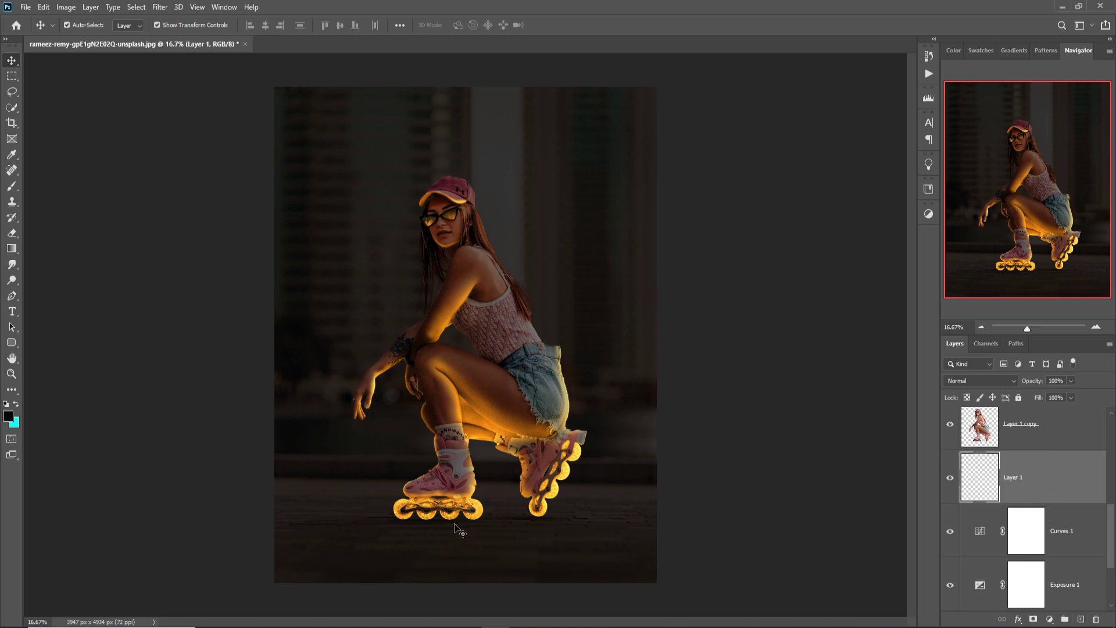
click(9, 187)
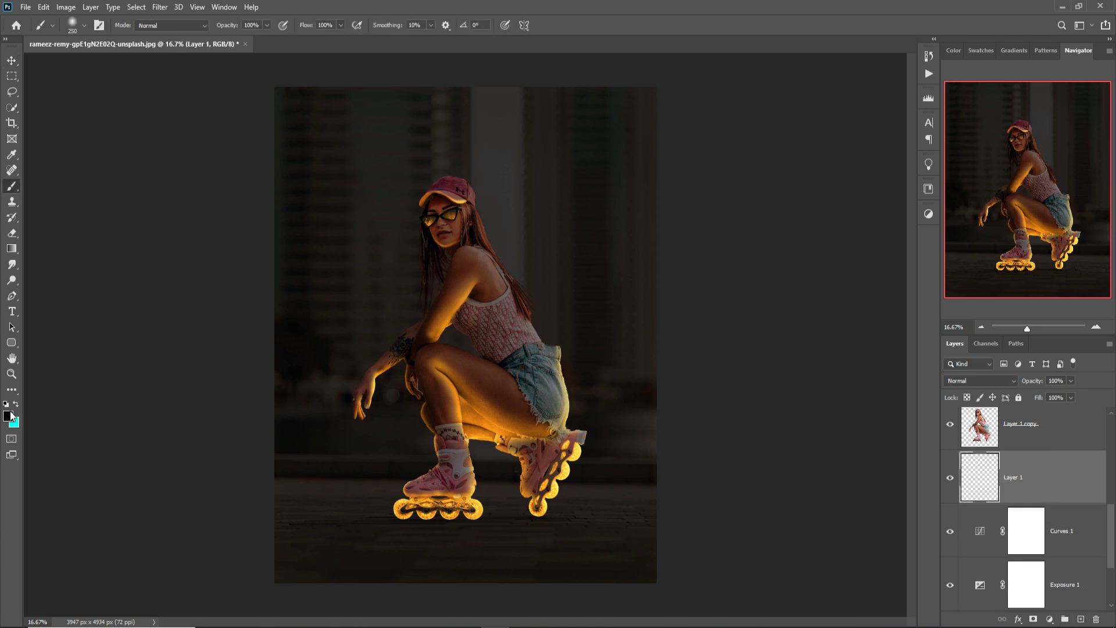
click(11, 418)
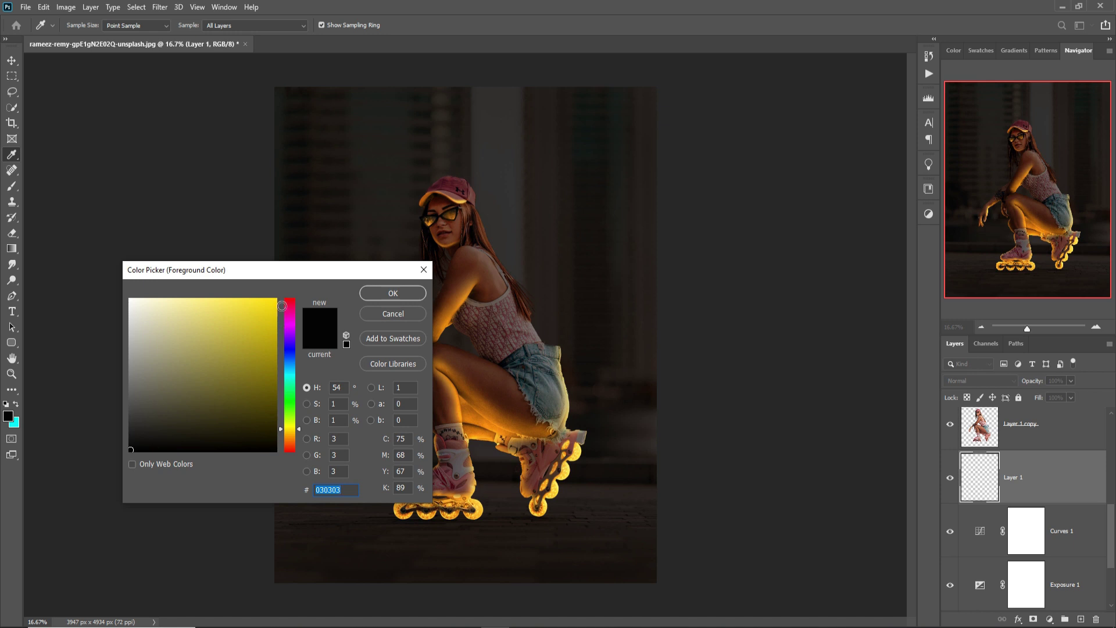
click(280, 306)
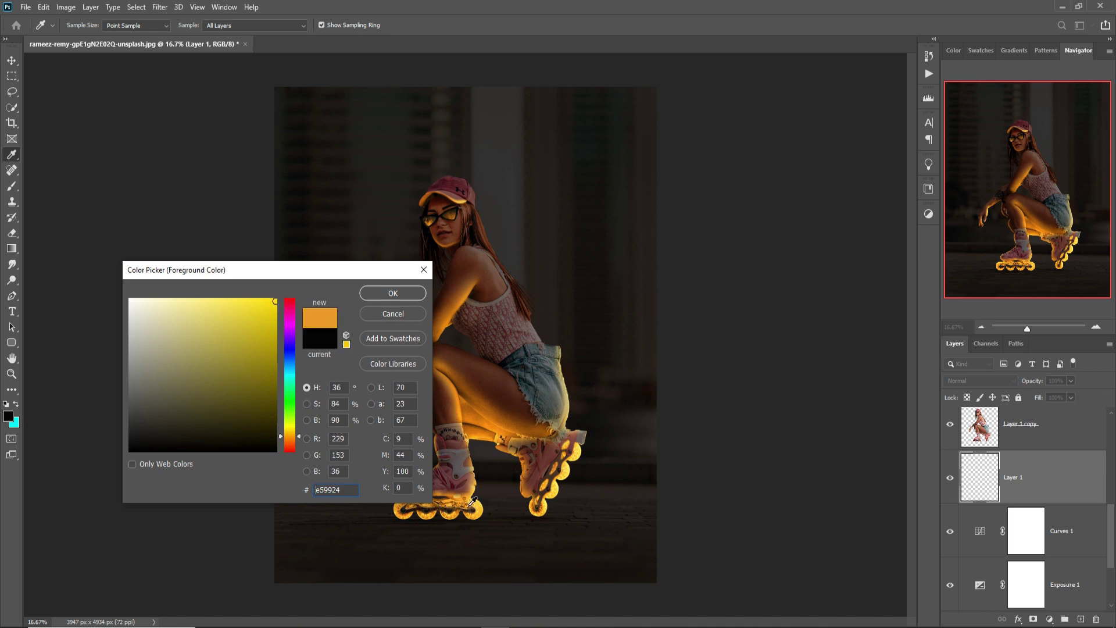
click(471, 503)
click(294, 432)
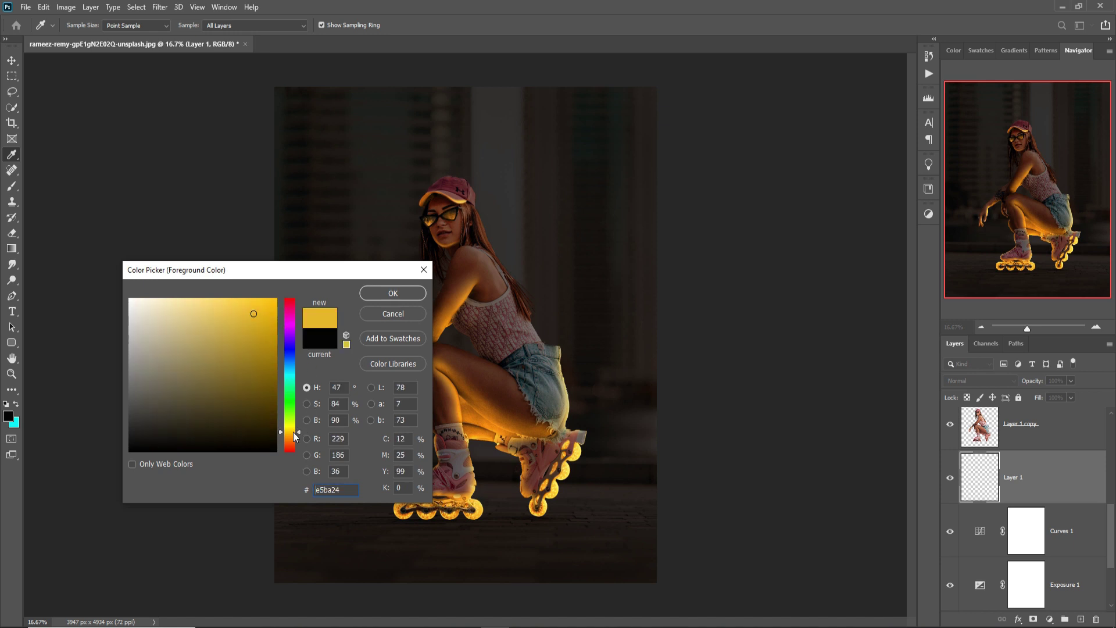
click(374, 298)
key(b)
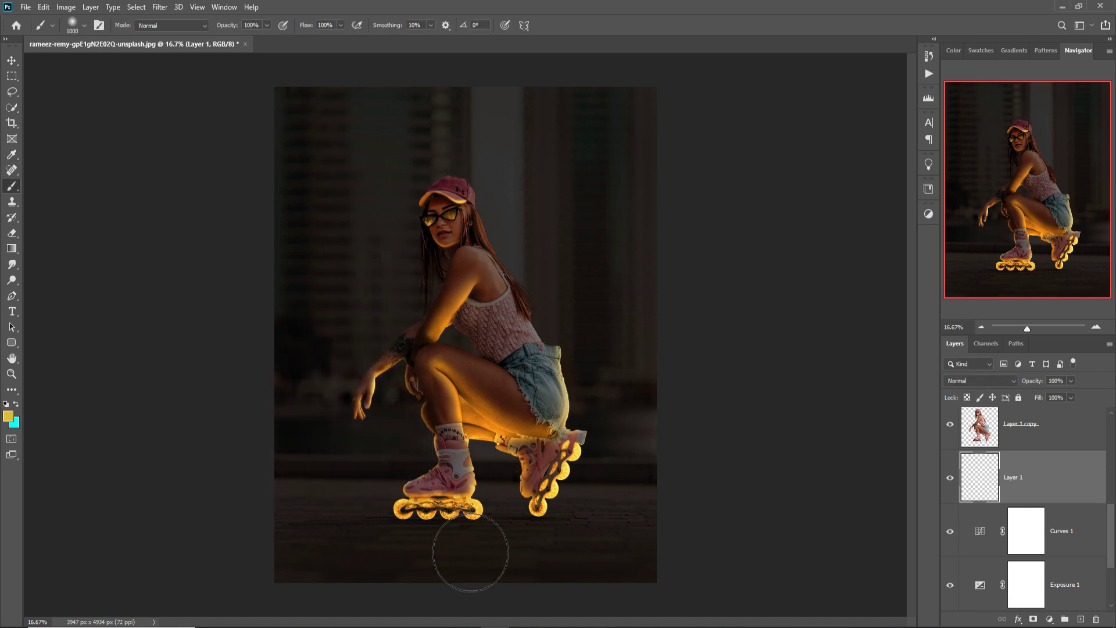
Paint a yellow glow beneath the skates, stretch it wide and flat, and set Overlay
click(471, 554)
key(v)
drag(524, 579, 635, 541)
click(996, 381)
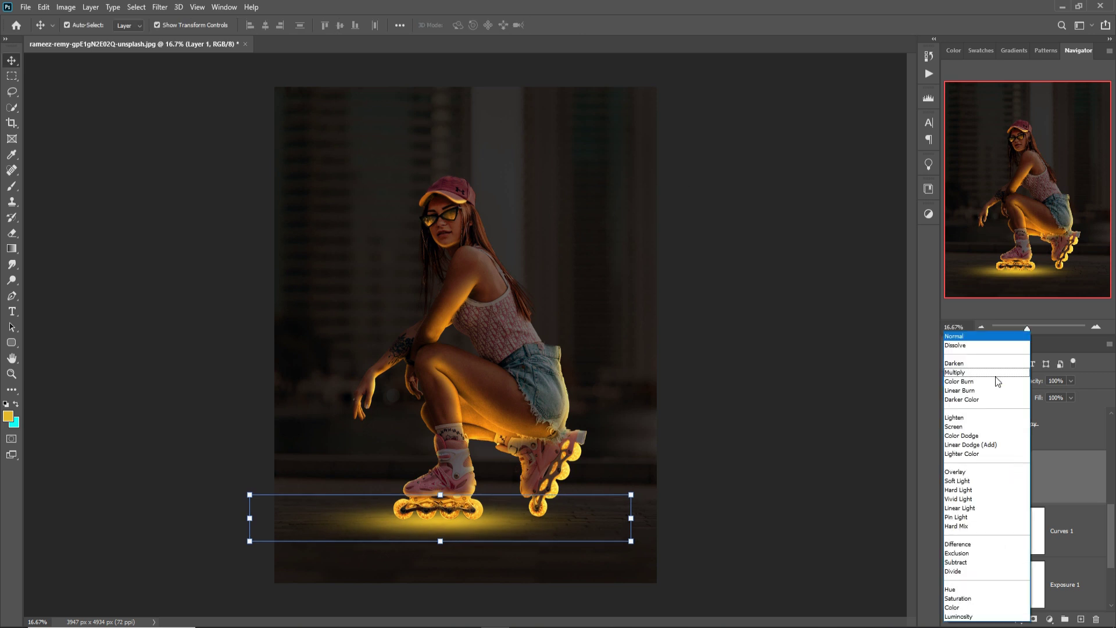
click(959, 471)
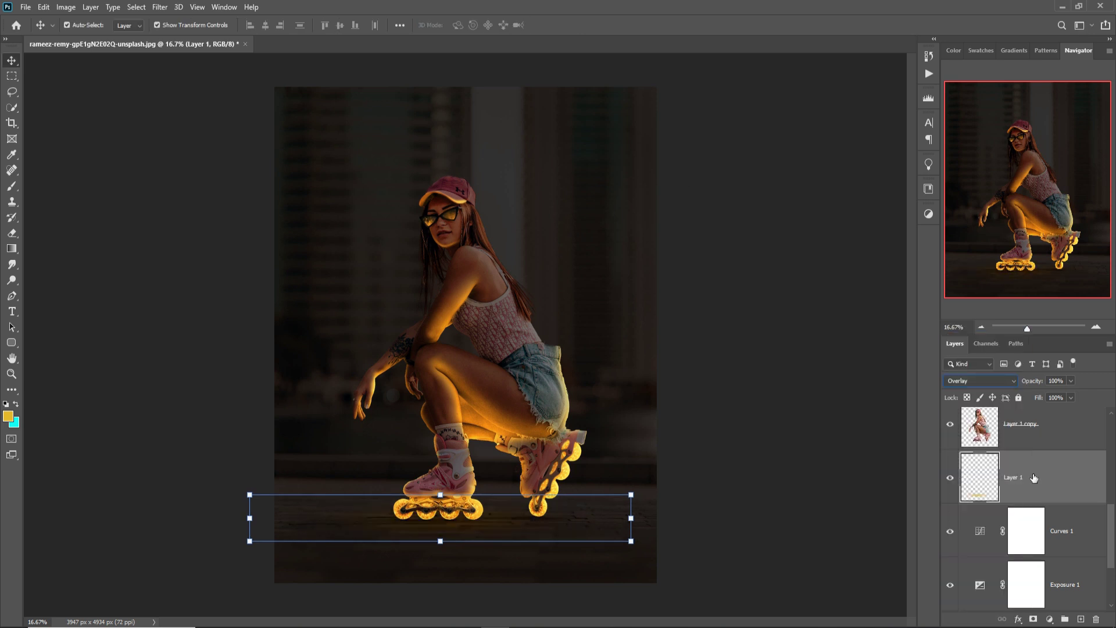
Duplicate the Overlay glow layer several times to intensify it
right_click(1062, 479)
click(904, 185)
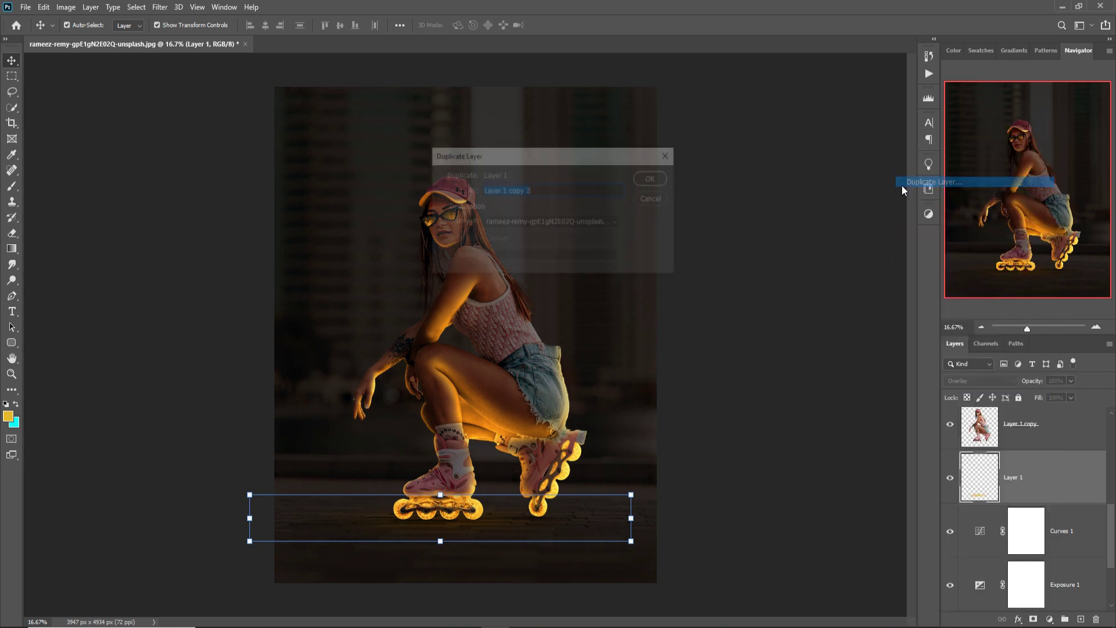
key(Return)
right_click(1082, 478)
click(938, 180)
key(Return)
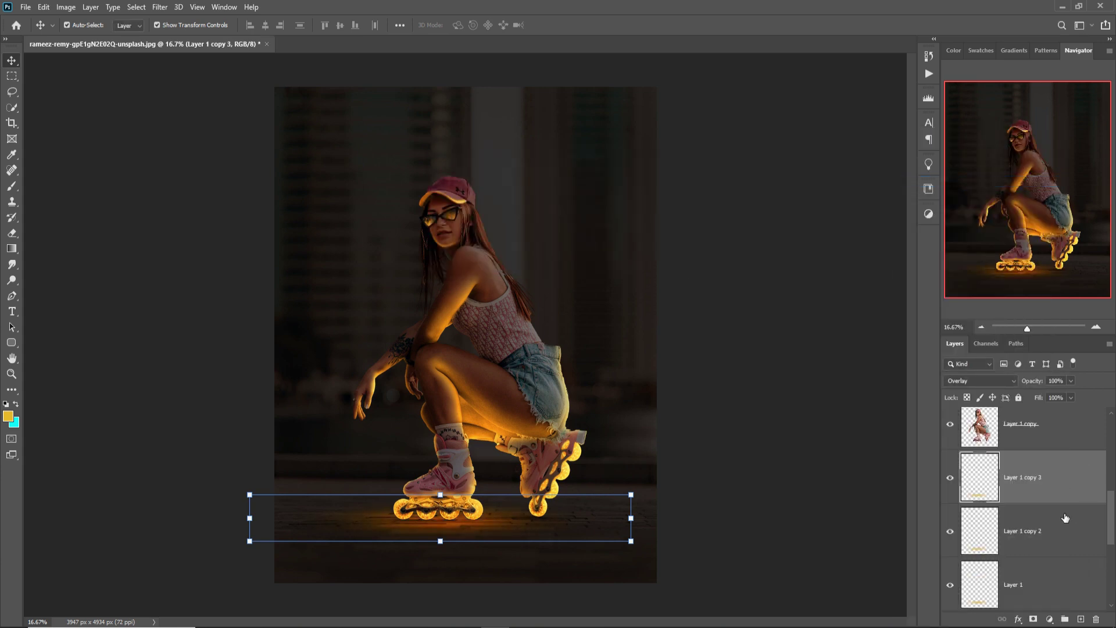
shift+click(1066, 587)
right_click(1066, 586)
click(937, 182)
click(653, 180)
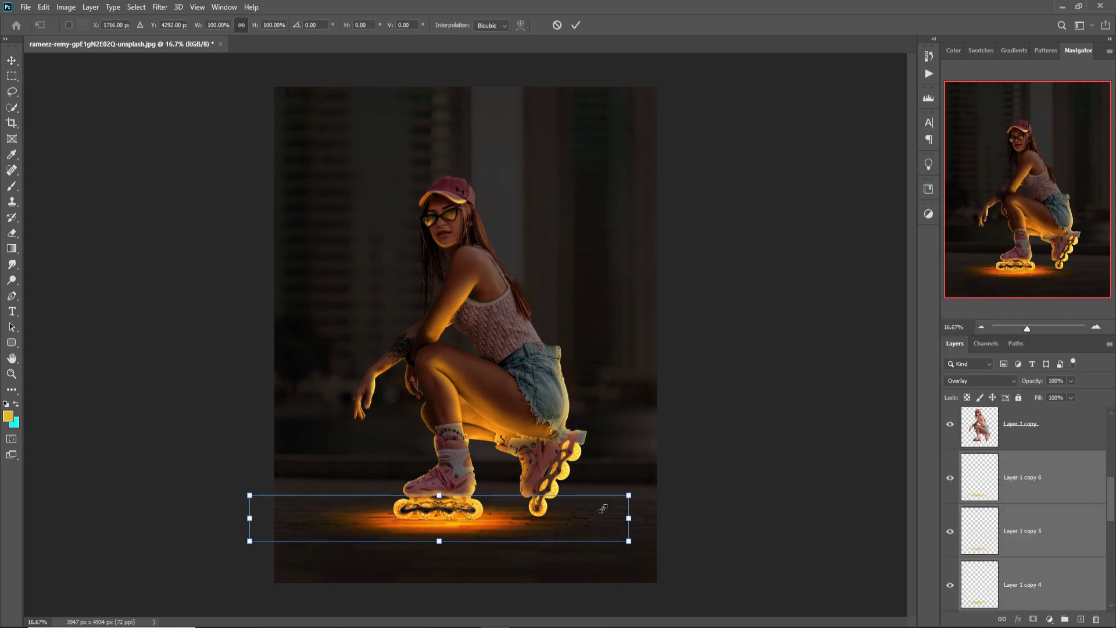
Shrink a glow copy, move it under the right skate, and duplicate it
drag(588, 509, 506, 521)
drag(397, 534, 554, 525)
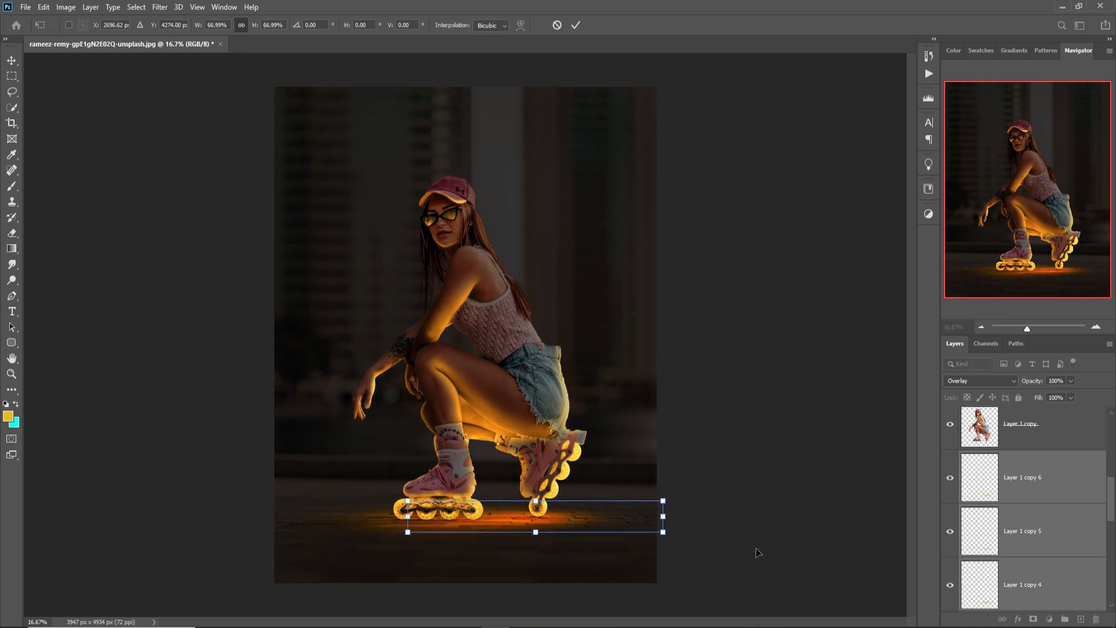
click(1041, 475)
right_click(1042, 478)
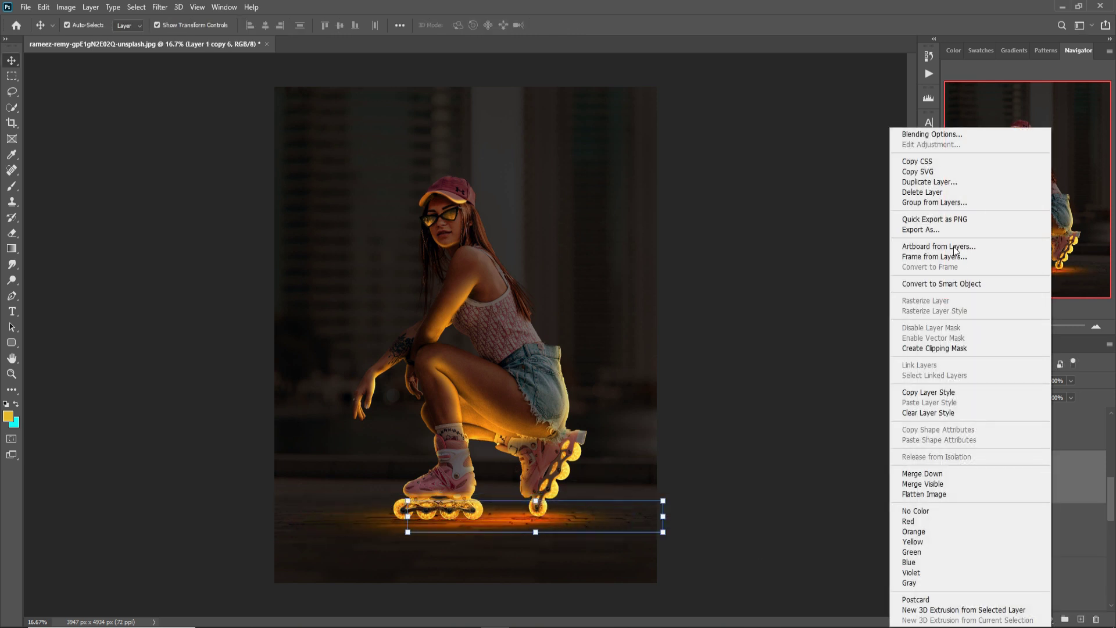
click(930, 181)
click(651, 181)
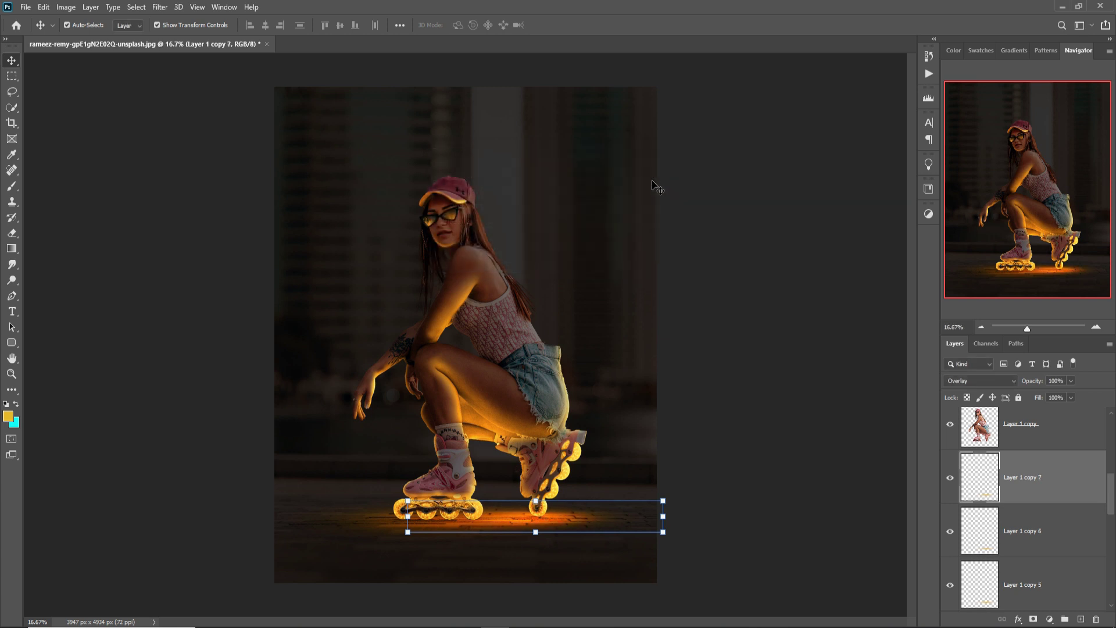
scroll(1052, 537, down, 3)
scroll(1055, 528, down, 3)
scroll(1063, 506, up, 1)
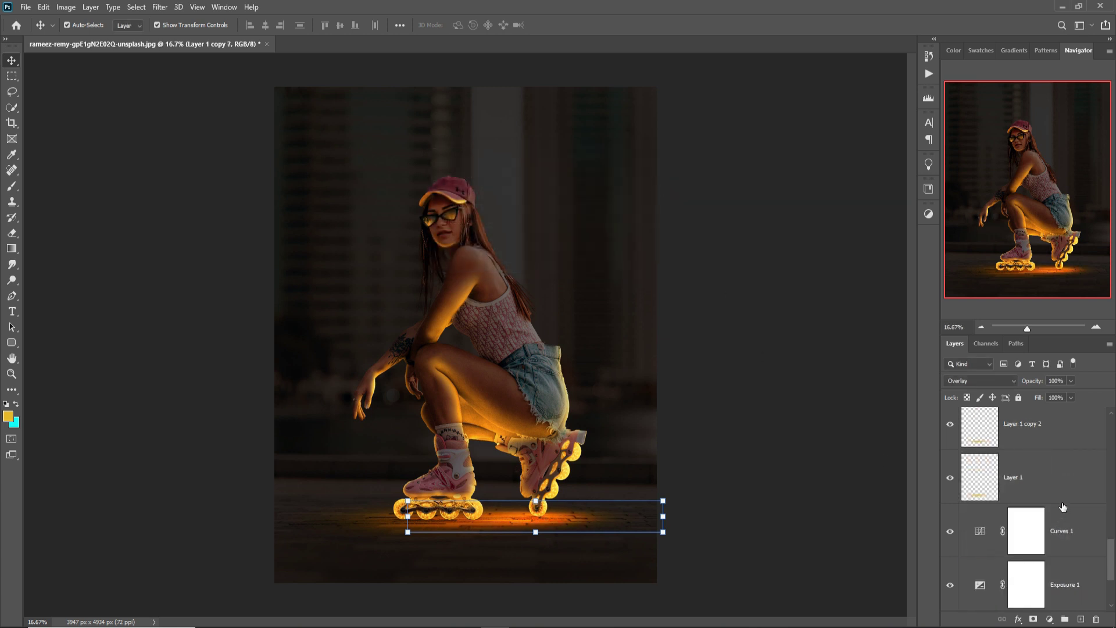
Duplicate the original glow layer, Layer 1, once more
click(1034, 480)
right_click(1037, 477)
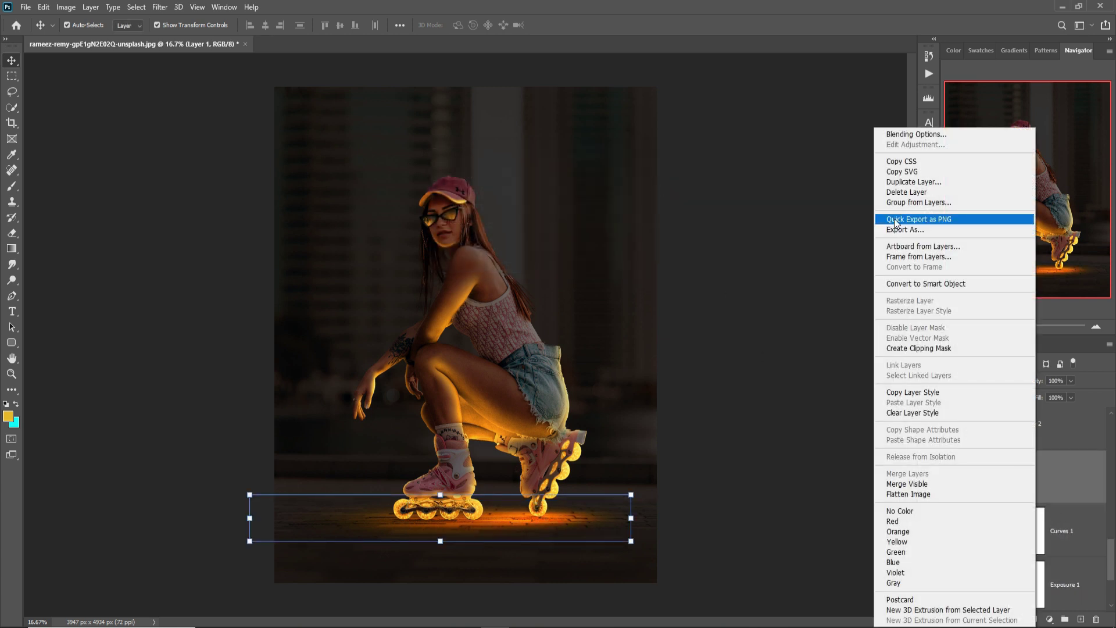
click(897, 184)
click(659, 182)
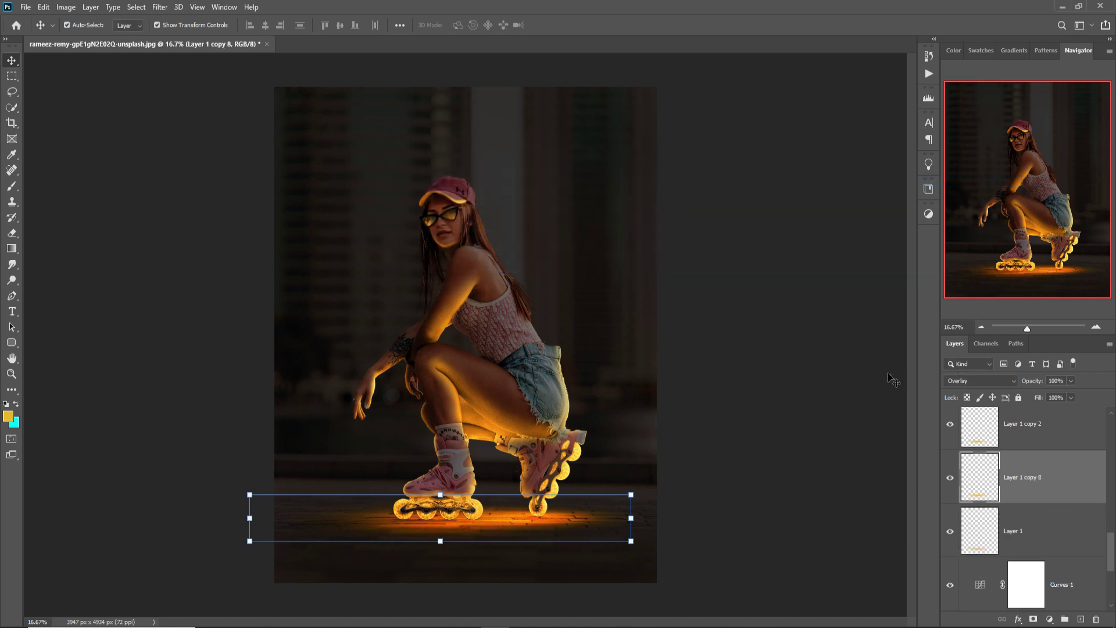
scroll(1058, 436, up, 3)
scroll(1057, 436, up, 3)
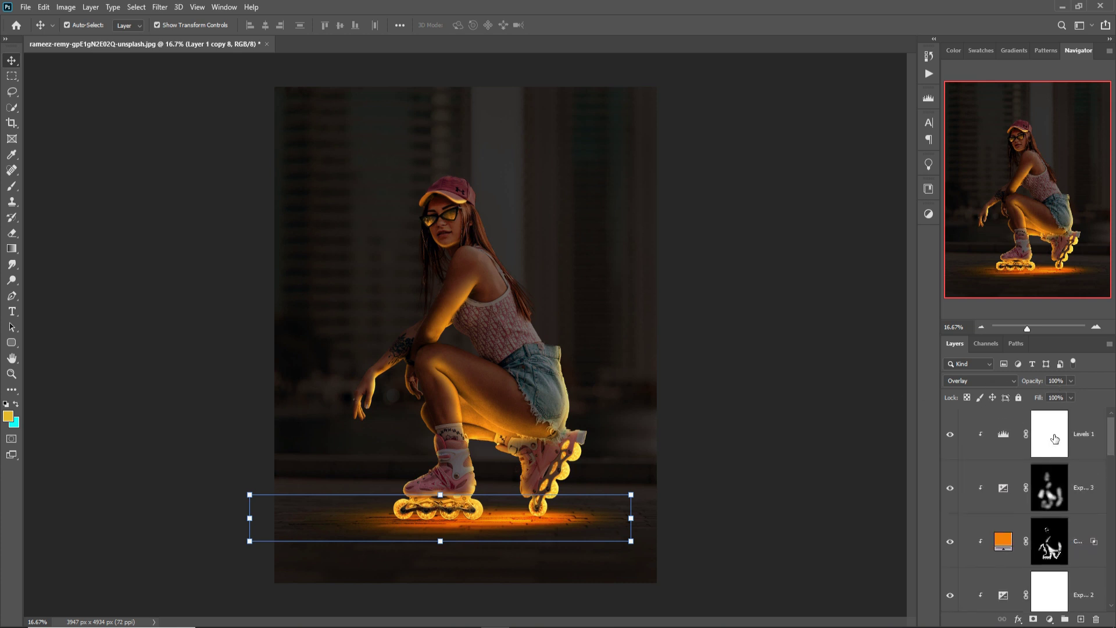
Add a new empty layer above Levels 1, set to Linear Dodge (Add)
click(1092, 427)
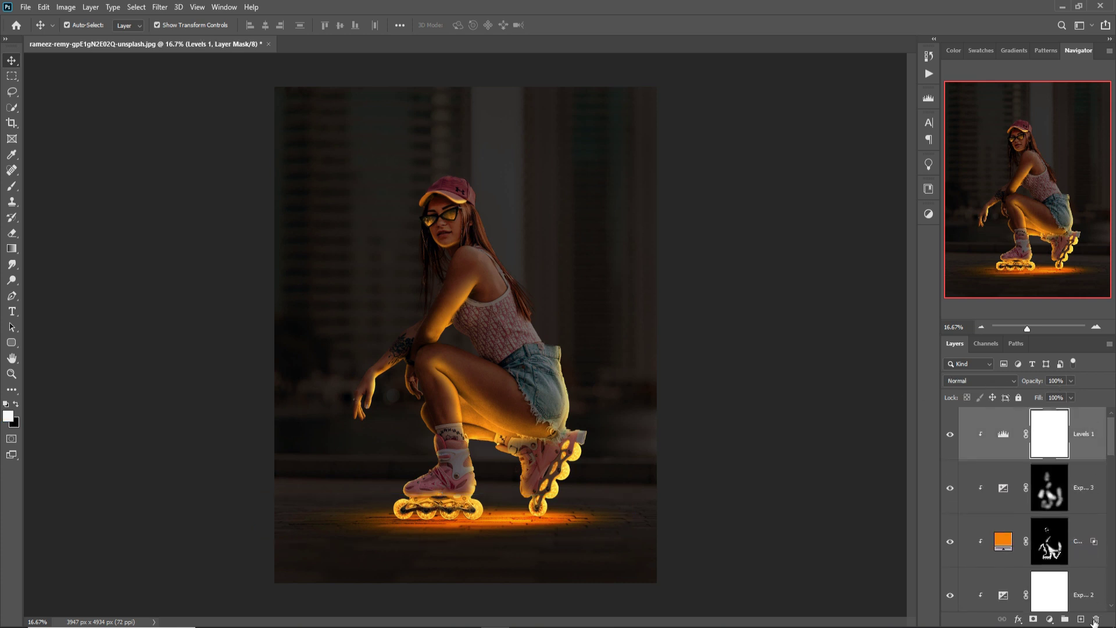
click(1080, 620)
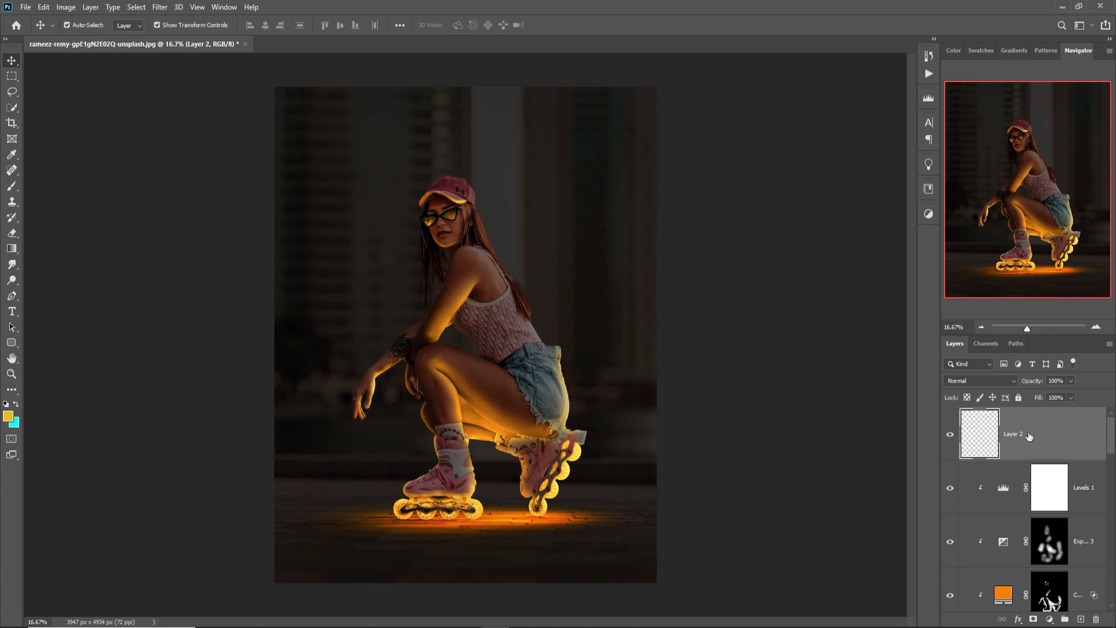
click(991, 381)
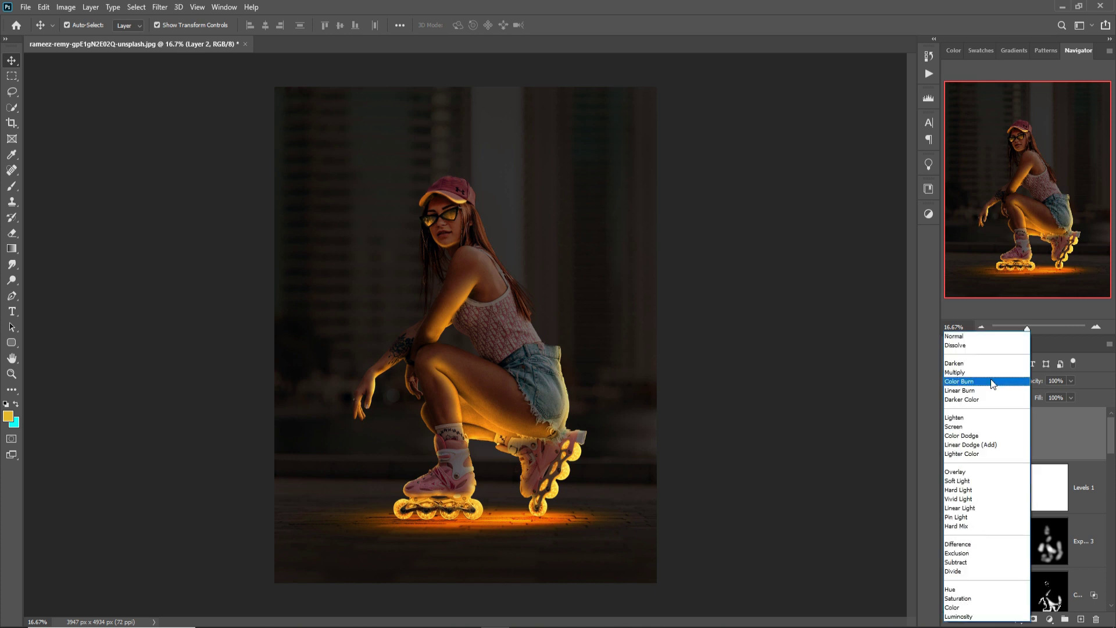
click(976, 443)
Add a warm yellow Solid Color fill layer, Color Fill 2
click(1051, 619)
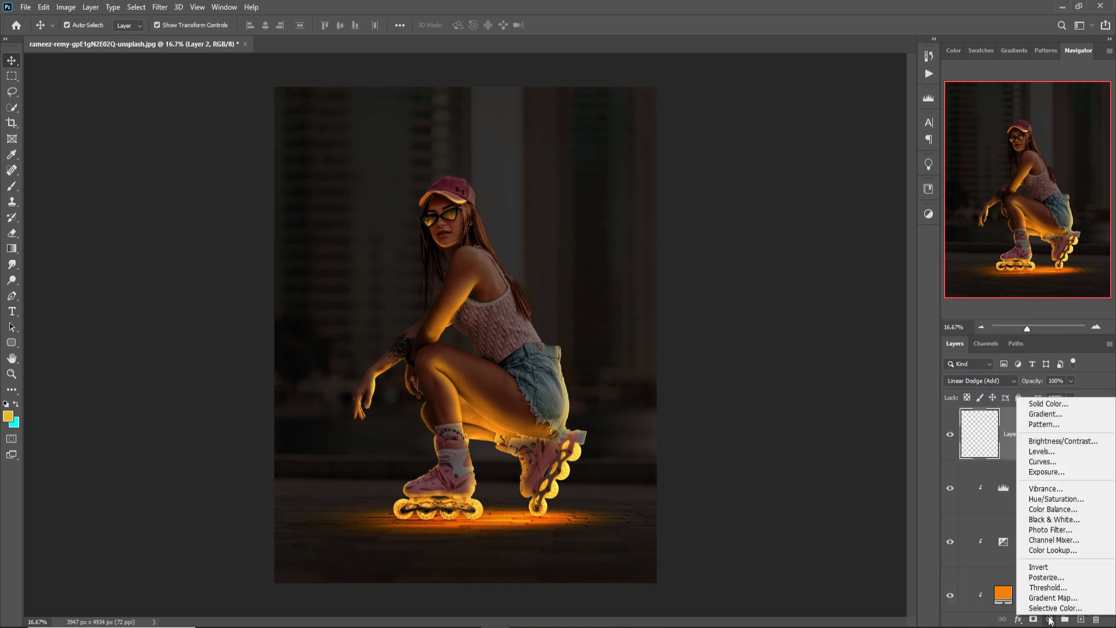
click(1042, 412)
drag(293, 442, 292, 434)
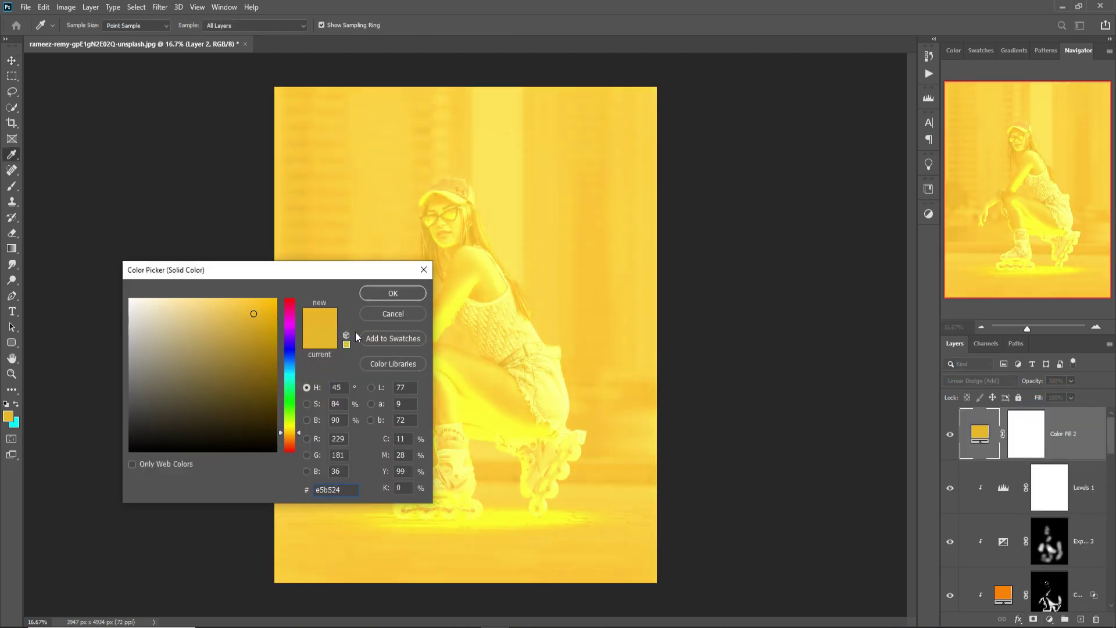
click(370, 297)
click(1023, 427)
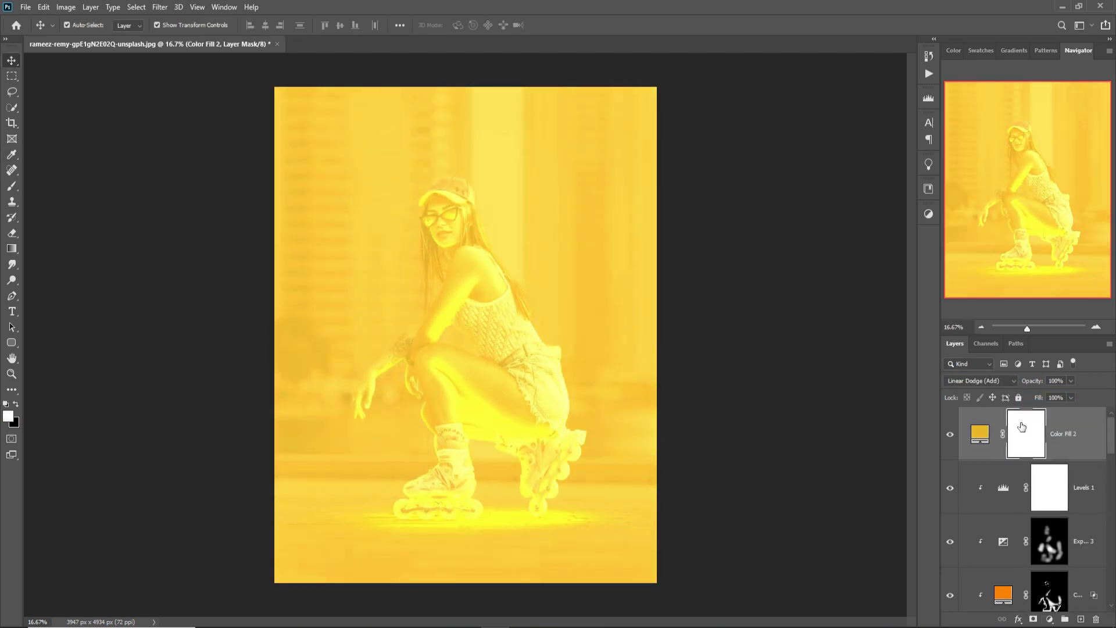
drag(1022, 425, 1022, 418)
Split the Blend If underlying black slider so the yellow spares the photo's dark areas
right_click(988, 432)
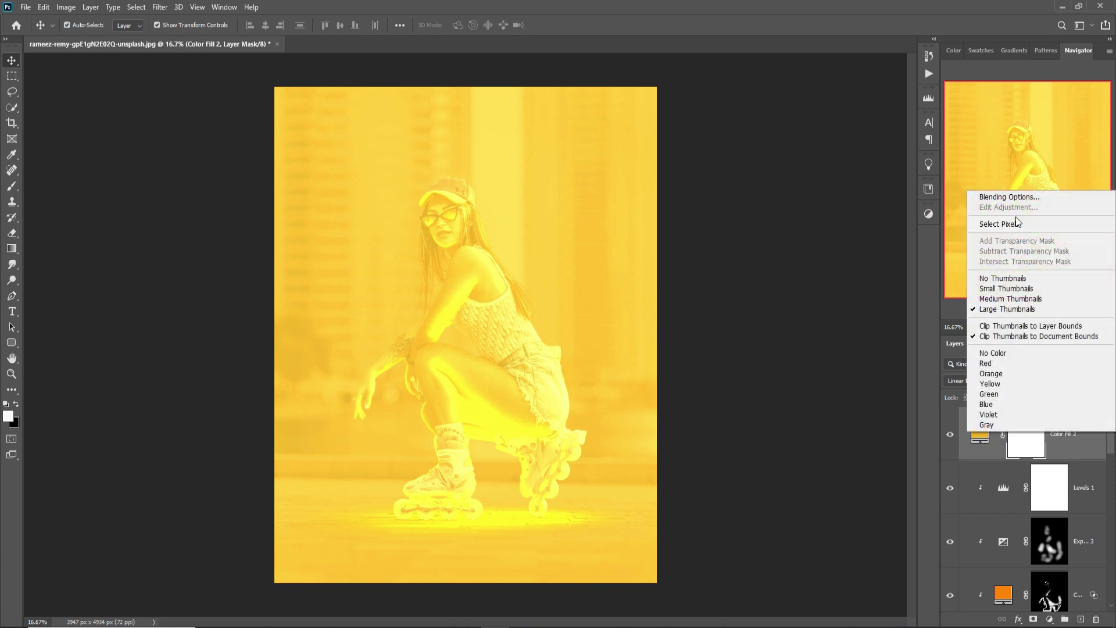
click(1008, 199)
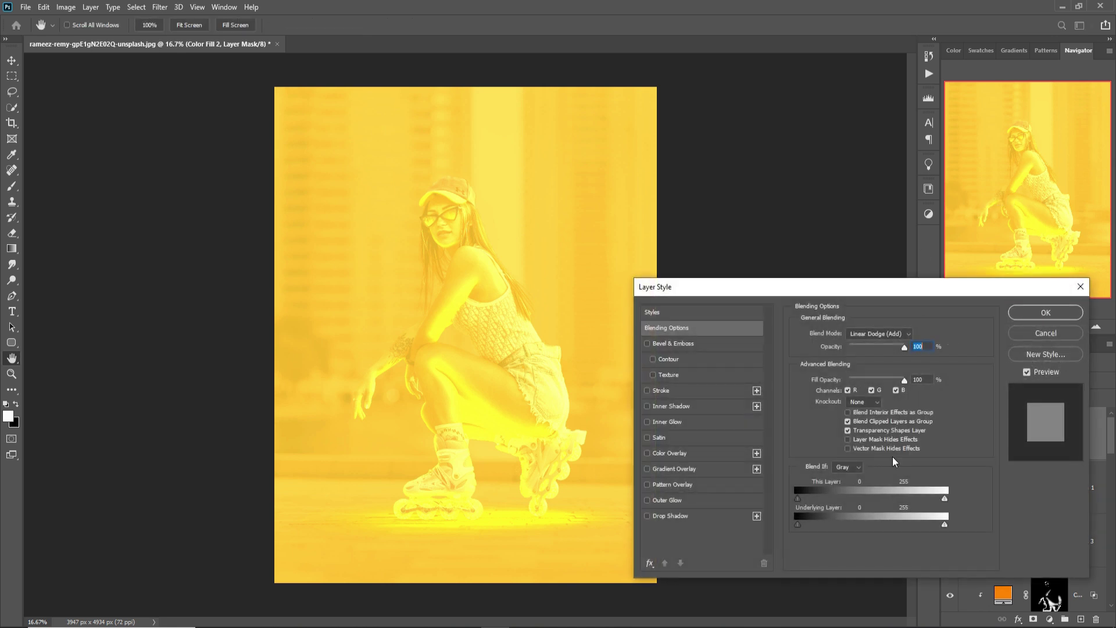
key(alt)
drag(798, 523, 816, 523)
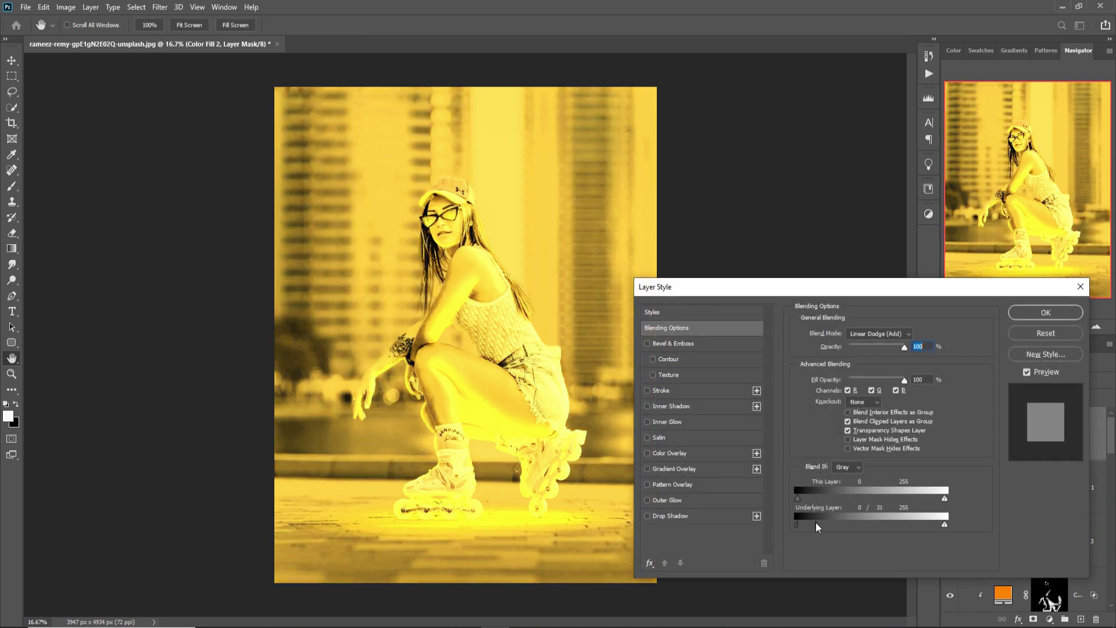
click(1064, 312)
click(982, 436)
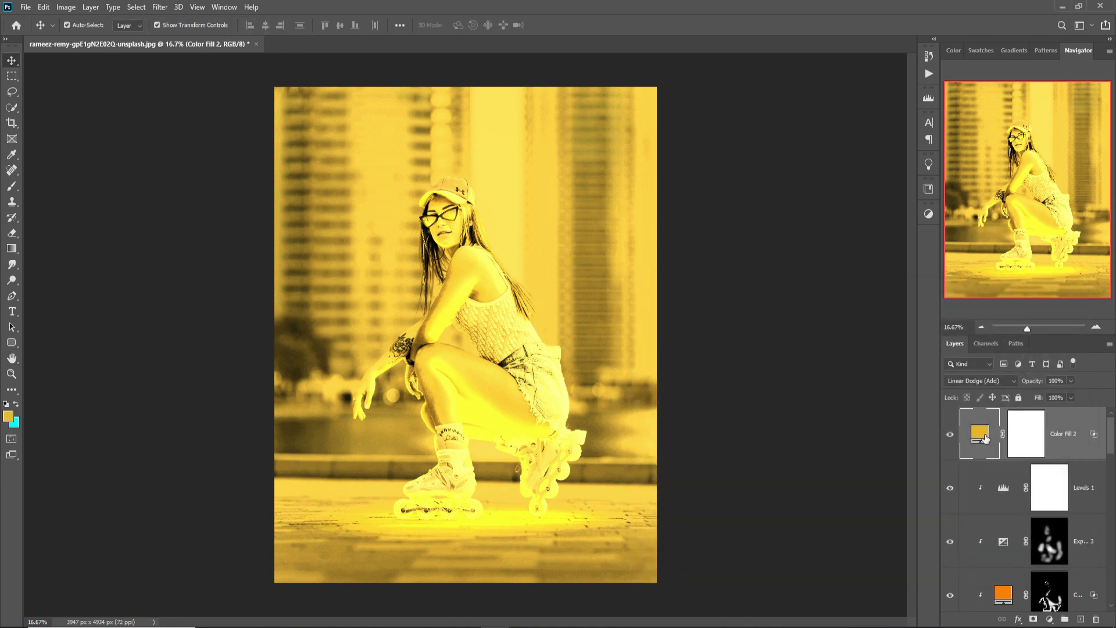
click(1020, 437)
Invert the Color Fill 2 mask and paint glow near the left skate with a 38% soft brush
key(ctrl+i)
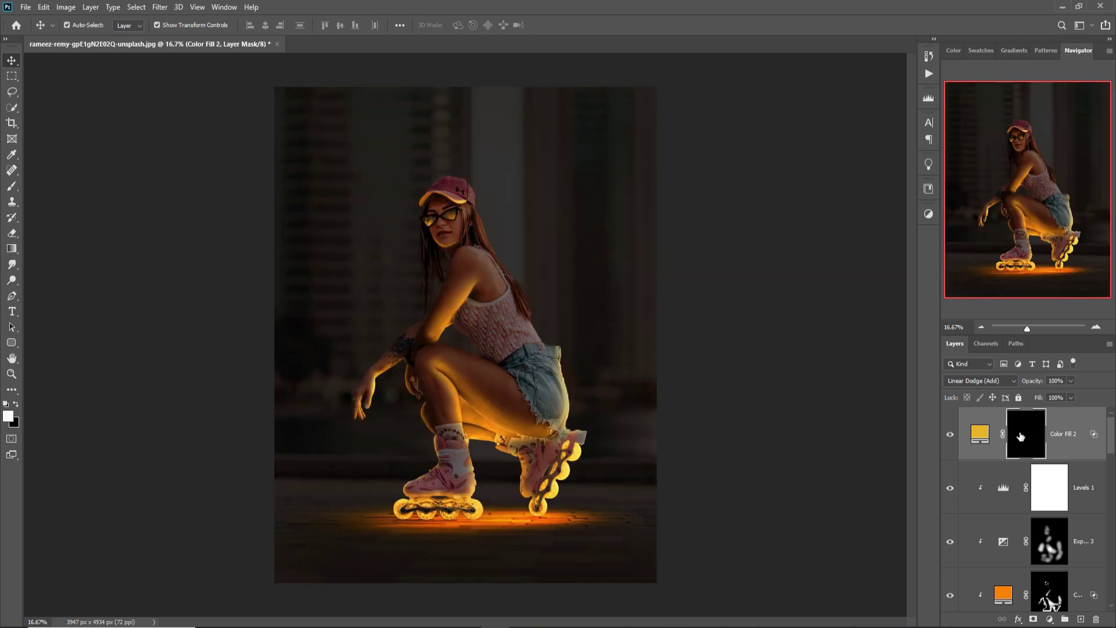
click(12, 187)
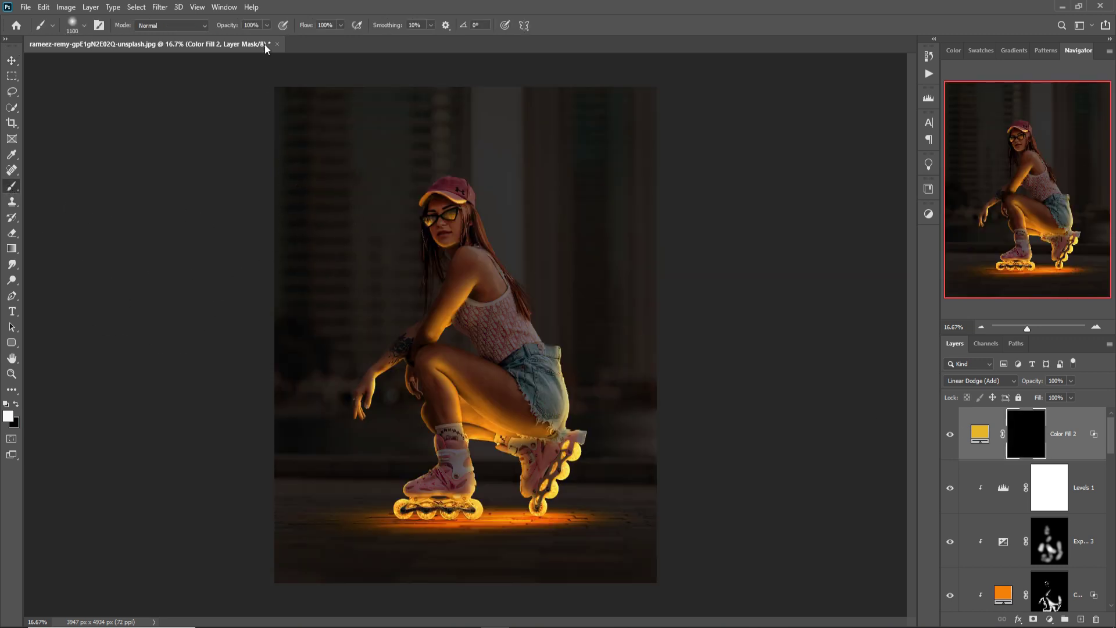
click(267, 25)
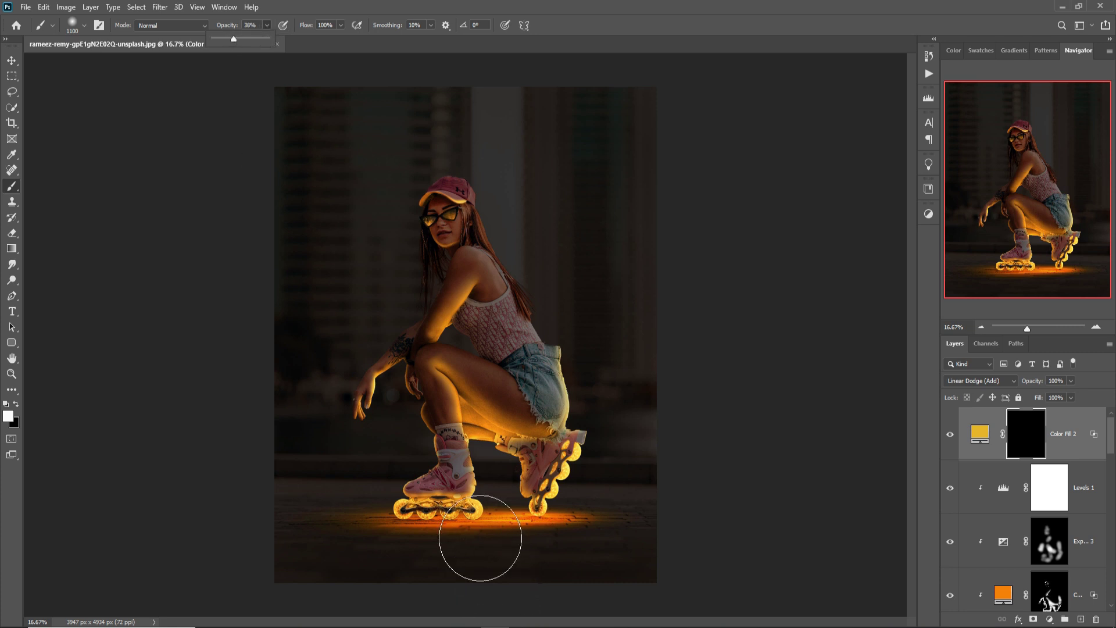
drag(470, 539, 436, 543)
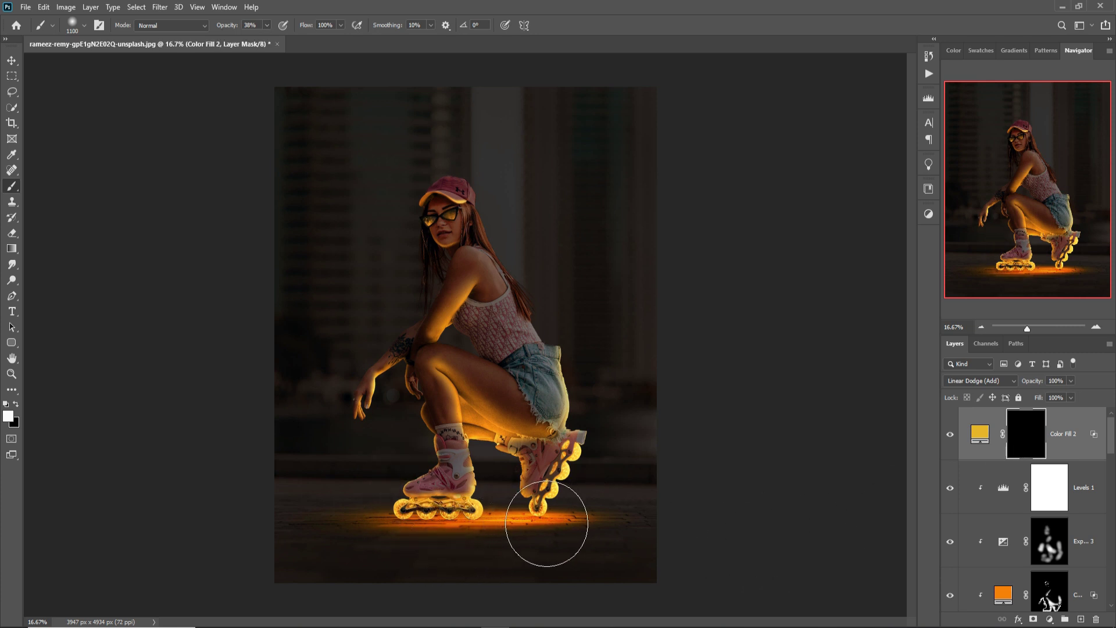
Recolour Color Fill 2 to a saturated orange, fc8902
double_click(991, 438)
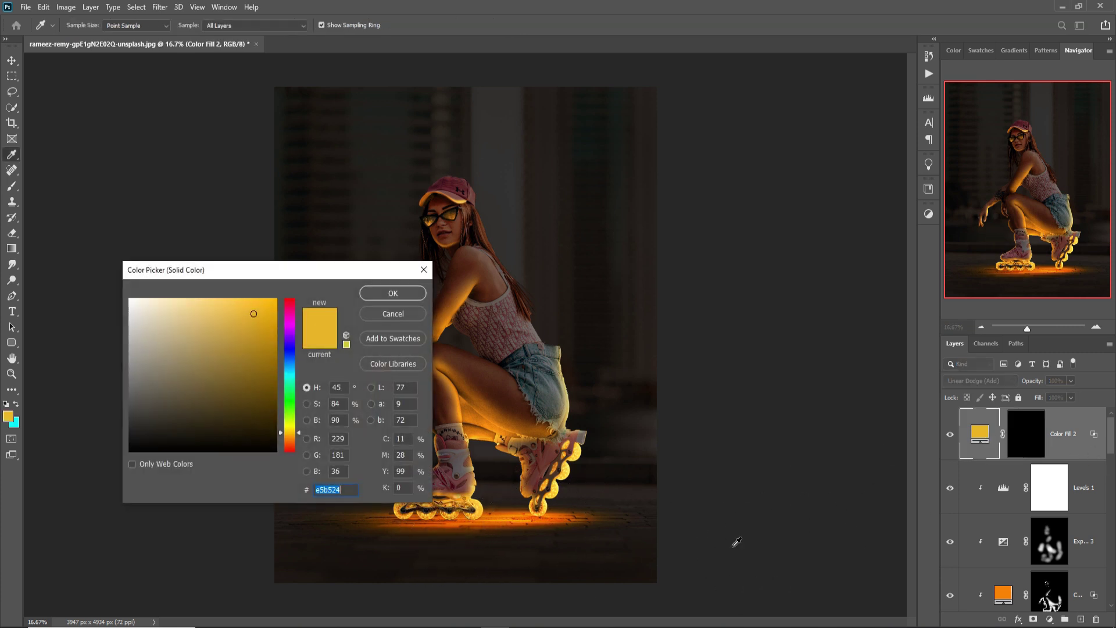
click(301, 439)
drag(253, 312, 279, 302)
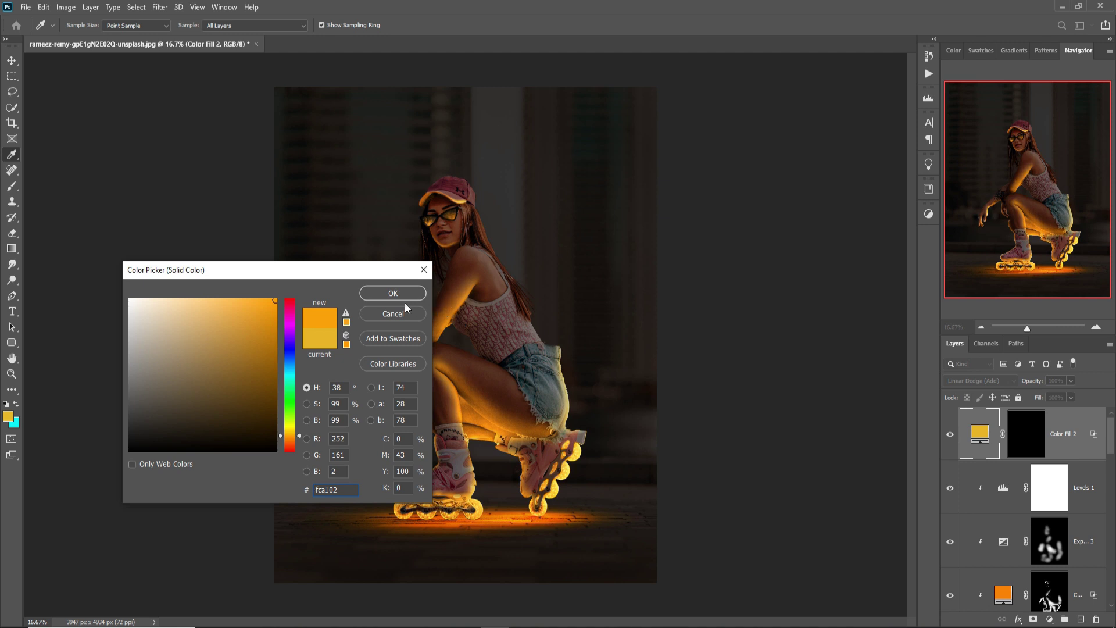
click(299, 440)
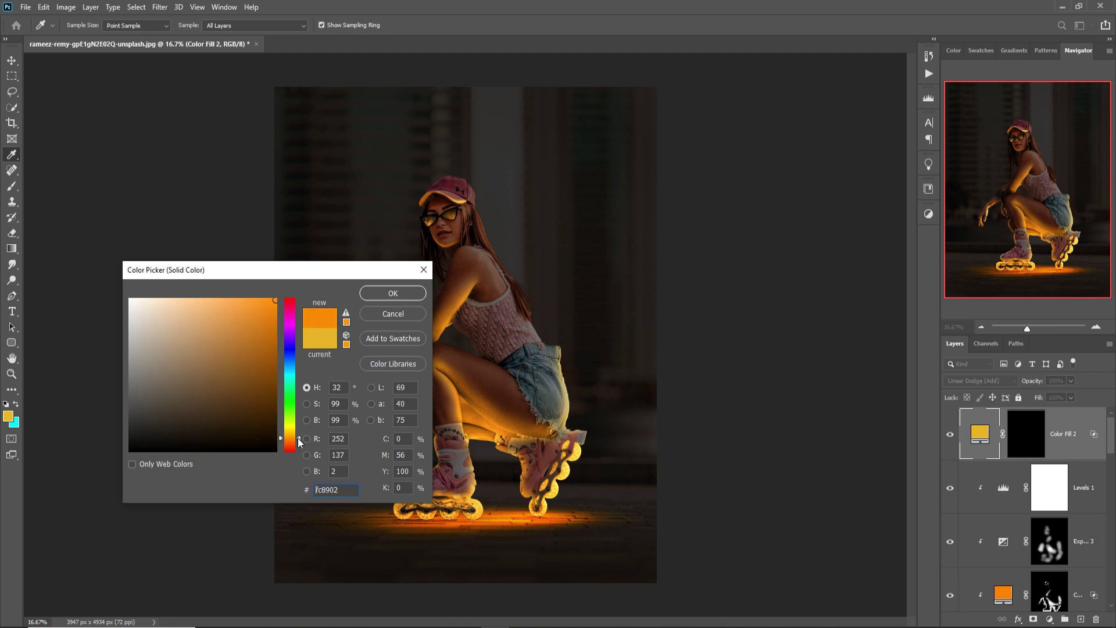
click(394, 295)
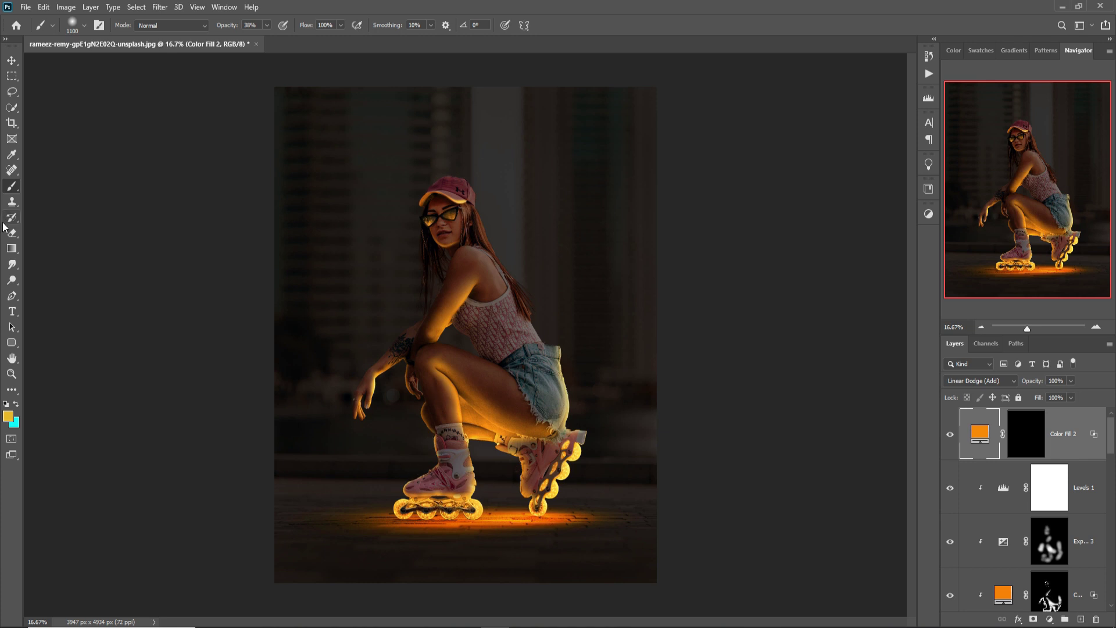
Paint the mask glow around both skates and across the ground beneath them
click(1036, 449)
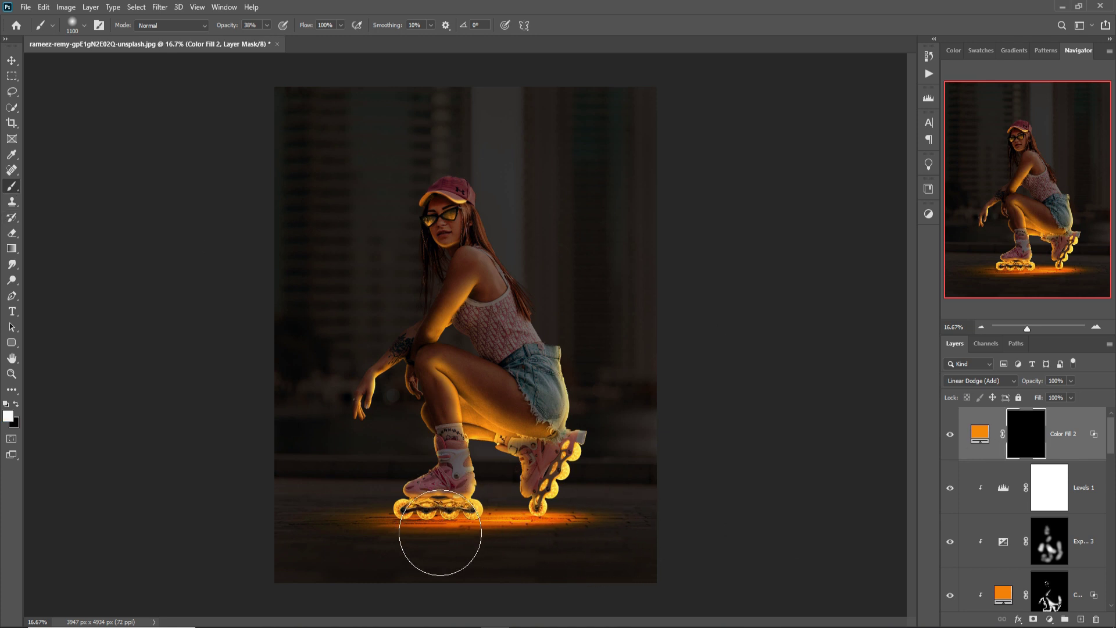
click(415, 519)
mouse_move(404, 547)
mouse_down()
mouse_move(605, 536)
mouse_move(599, 479)
mouse_move(481, 553)
mouse_move(419, 556)
mouse_move(549, 506)
mouse_up()
Merge all visible layers into a new Layer 2 and convert it to a smart object
key(v)
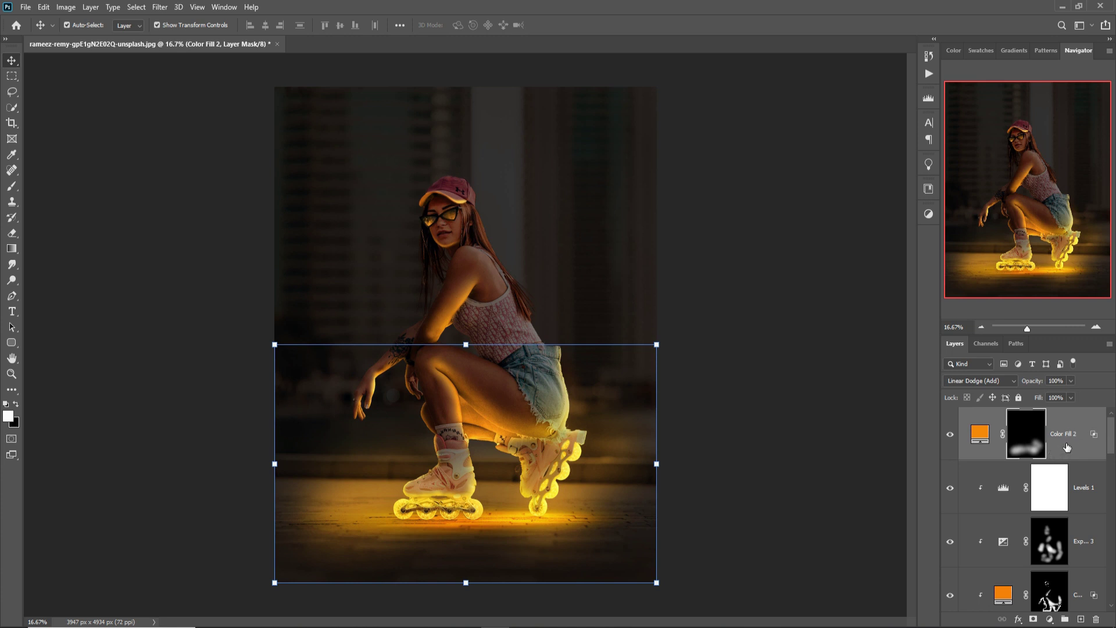
key(ctrl+2)
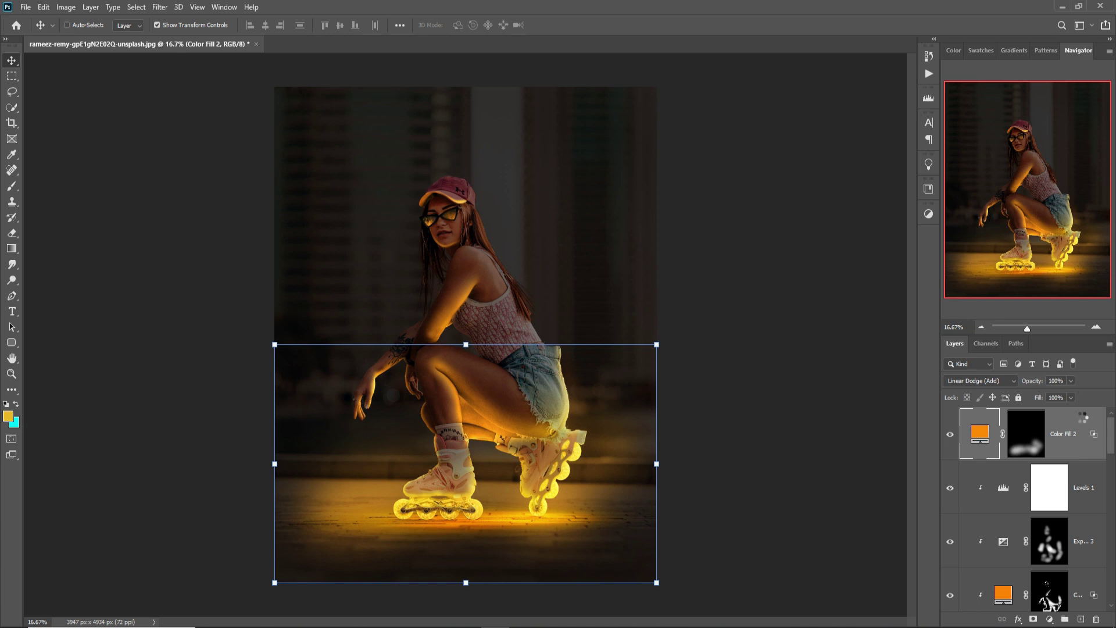
key(ctrl+shift+alt+e)
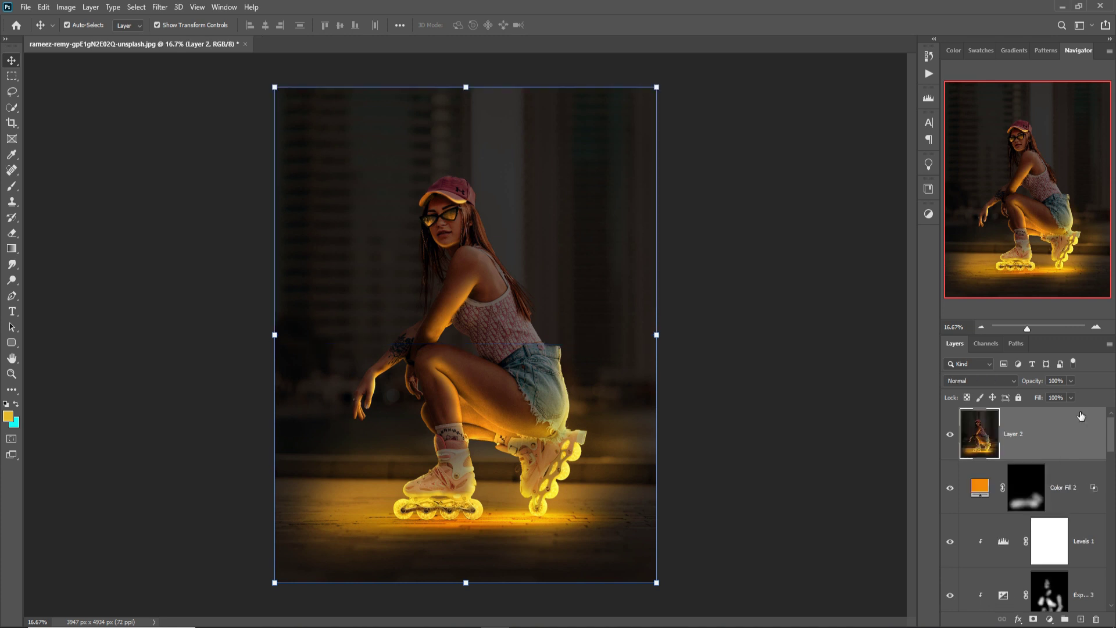
right_click(1040, 423)
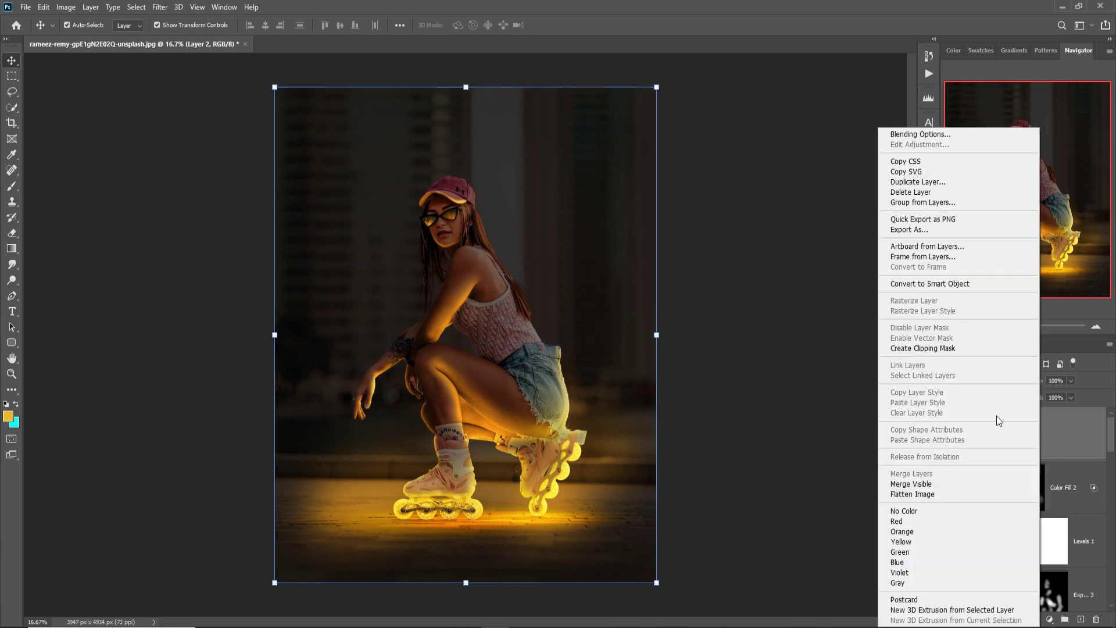
click(926, 283)
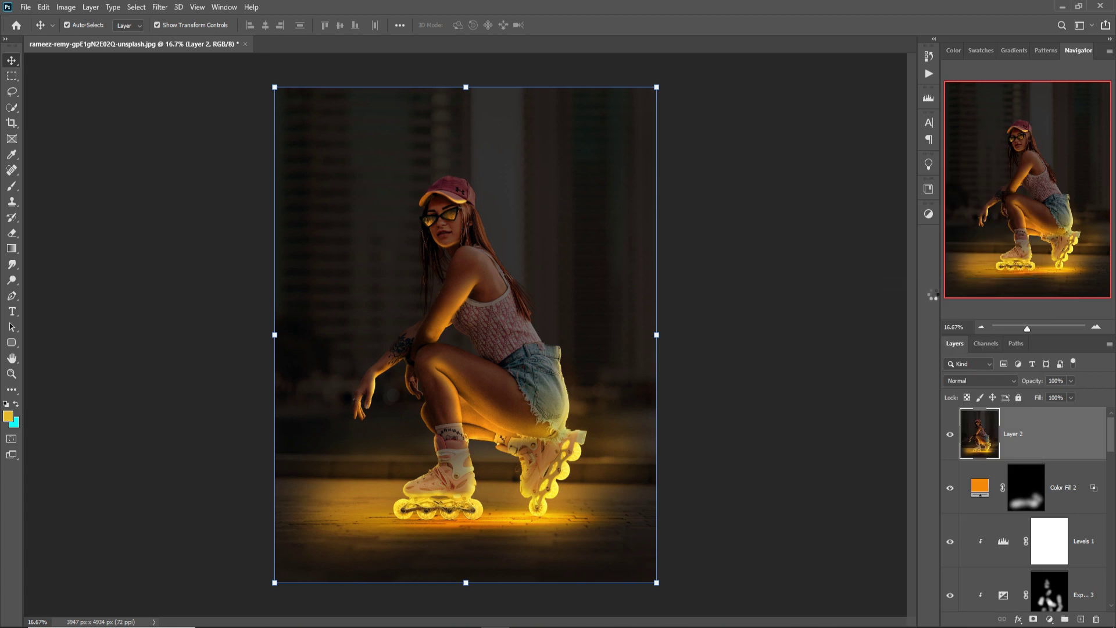
click(160, 8)
In Camera Raw, lower exposure, raise contrast and highlights, deepen blacks, add clarity and saturation
click(186, 79)
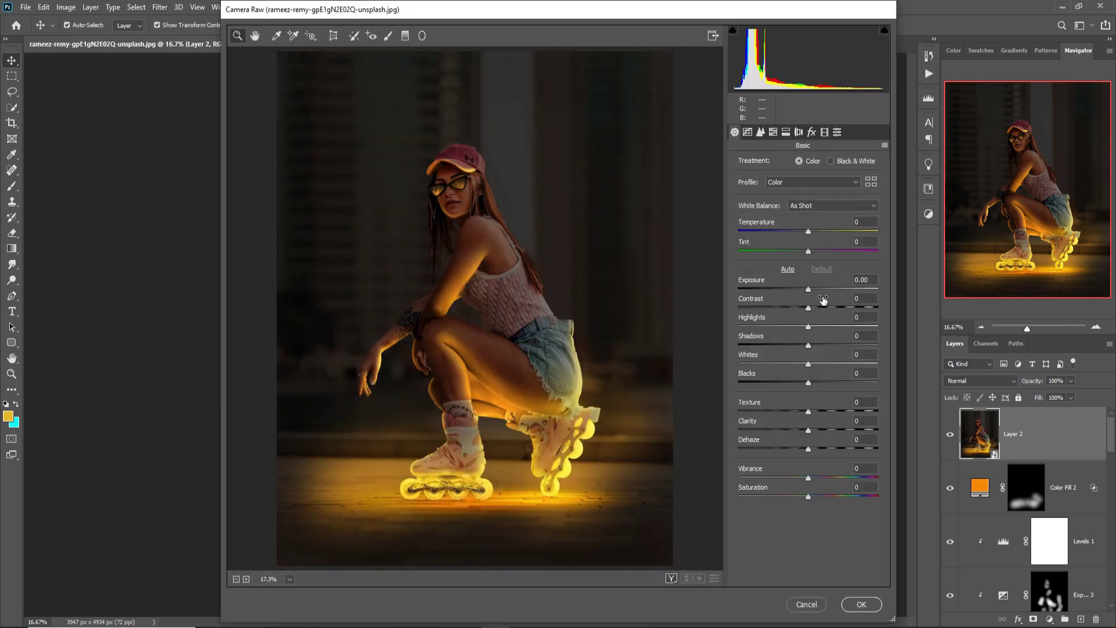
mouse_move(810, 290)
mouse_down()
mouse_move(825, 329)
mouse_move(793, 346)
mouse_move(814, 364)
mouse_move(786, 384)
mouse_up()
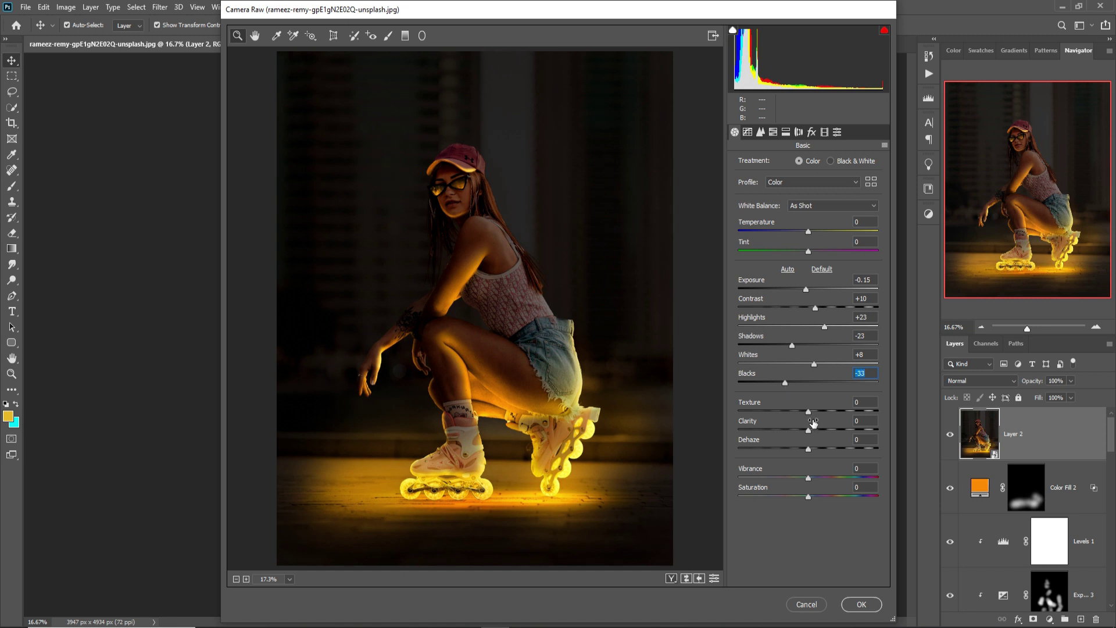
drag(807, 430, 819, 430)
drag(808, 496, 811, 497)
Reshape the tone curve: raise Highlights and Lights, lower Darks, adjust Shadows
click(747, 132)
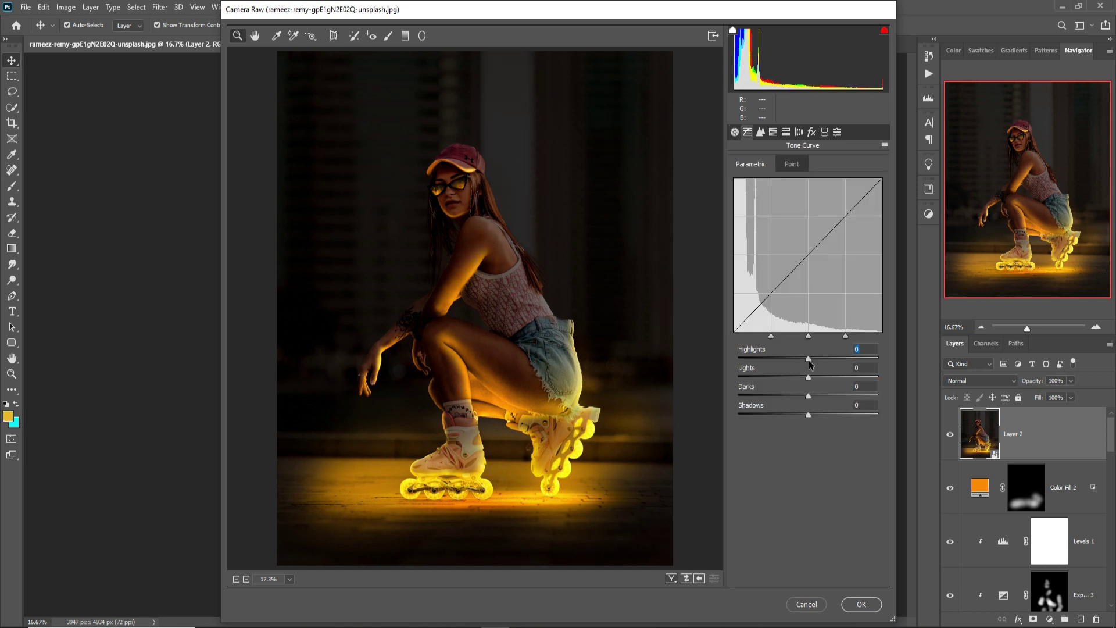
mouse_move(808, 358)
mouse_down()
mouse_move(818, 359)
mouse_move(814, 378)
mouse_up()
drag(808, 396, 799, 396)
click(805, 411)
click(761, 132)
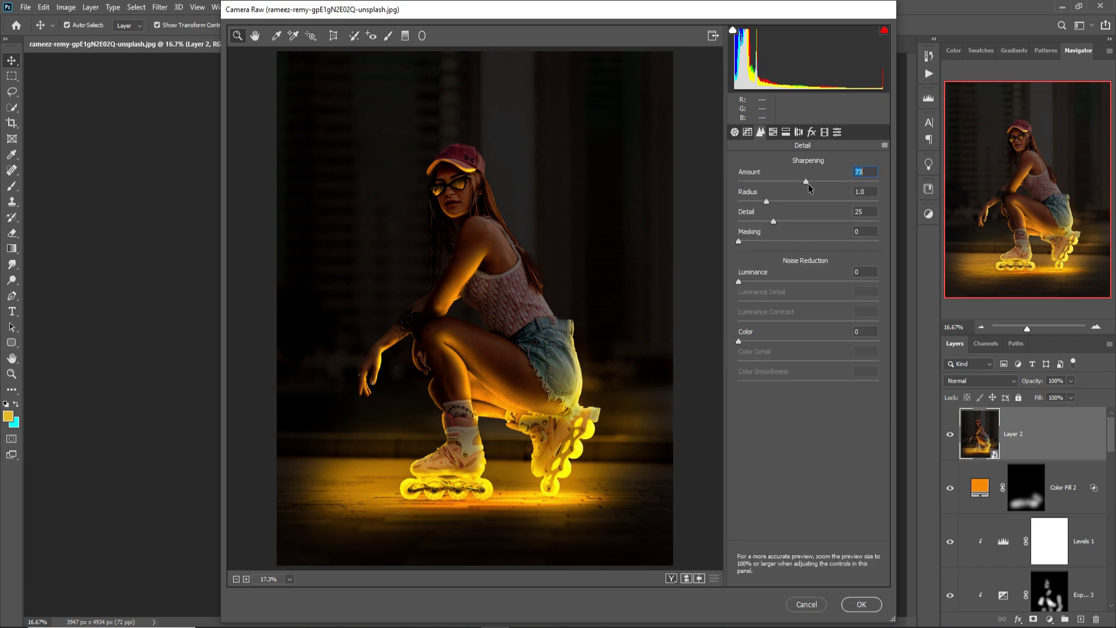
Confirm the Camera Raw edits with OK so they apply to Layer 2 as a smart filter
click(859, 605)
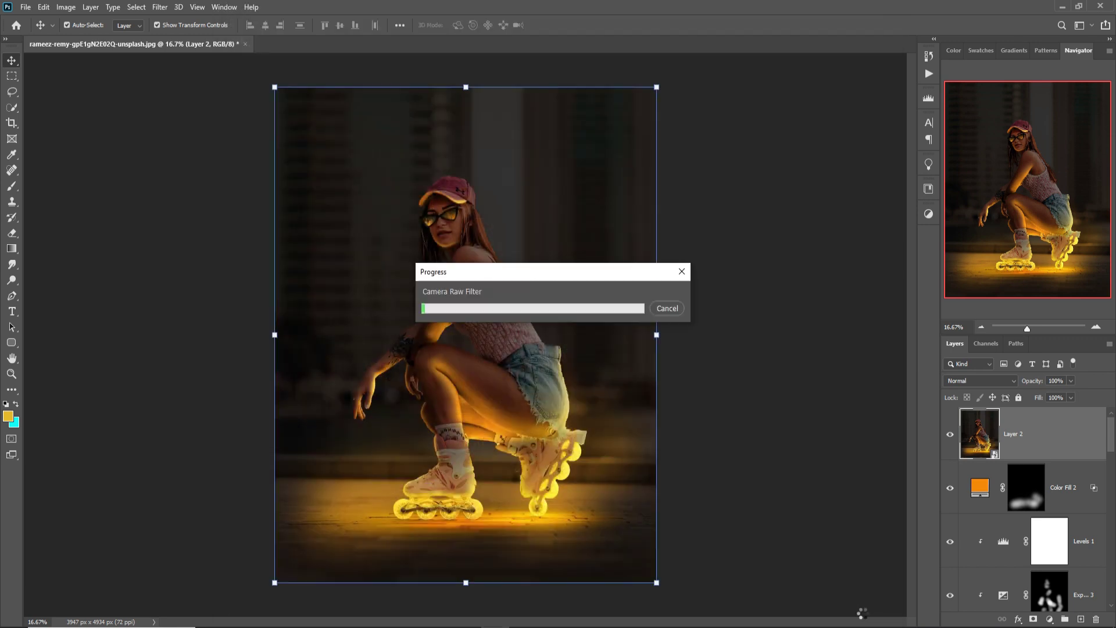